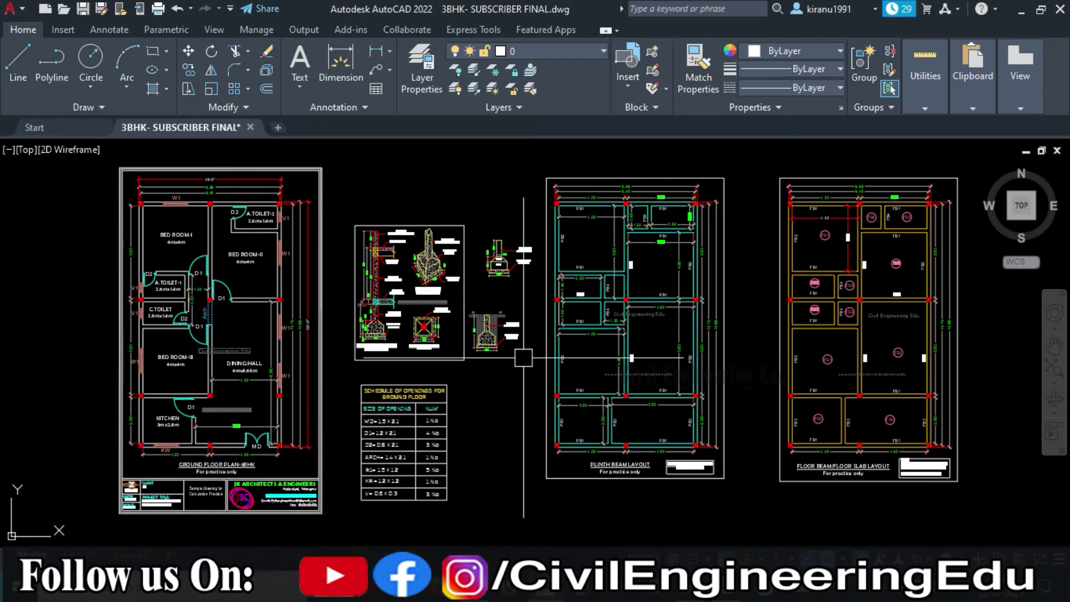
Step: Examine the ground floor section in the drawing, from the footing up through the plinth beam to the parapet level column
mouse_move(489, 413)
mouse_down()
mouse_move(521, 346)
mouse_move(495, 372)
mouse_move(501, 388)
mouse_move(519, 340)
mouse_move(458, 419)
mouse_up()
scroll(389, 285, up, 8)
scroll(433, 368, up, 4)
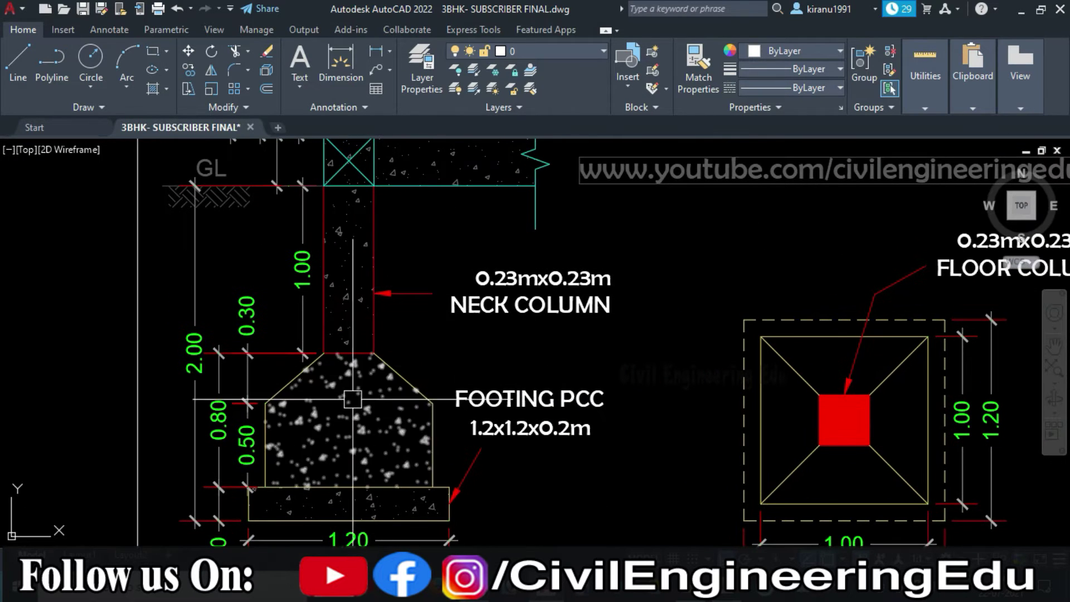
drag(469, 353, 456, 338)
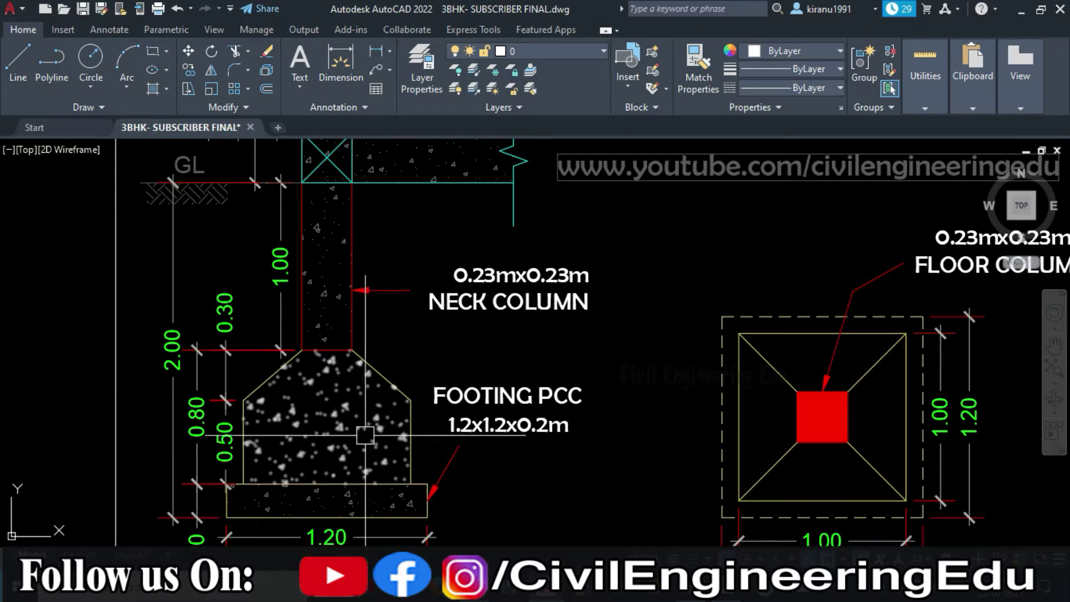
drag(414, 341, 408, 430)
drag(425, 329, 408, 473)
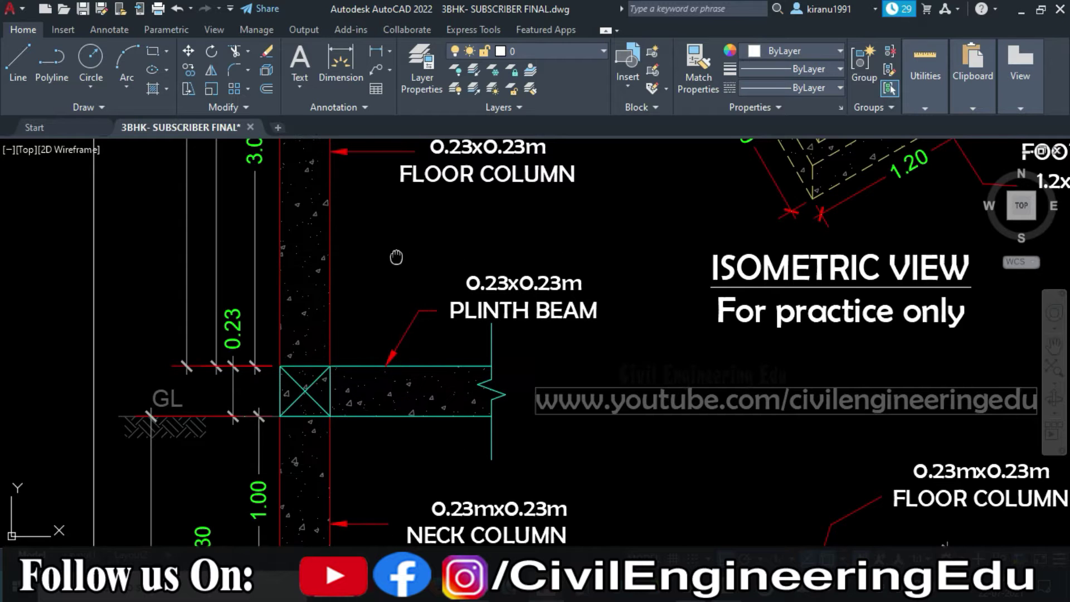
drag(396, 257, 380, 535)
drag(369, 340, 368, 460)
drag(427, 316, 437, 420)
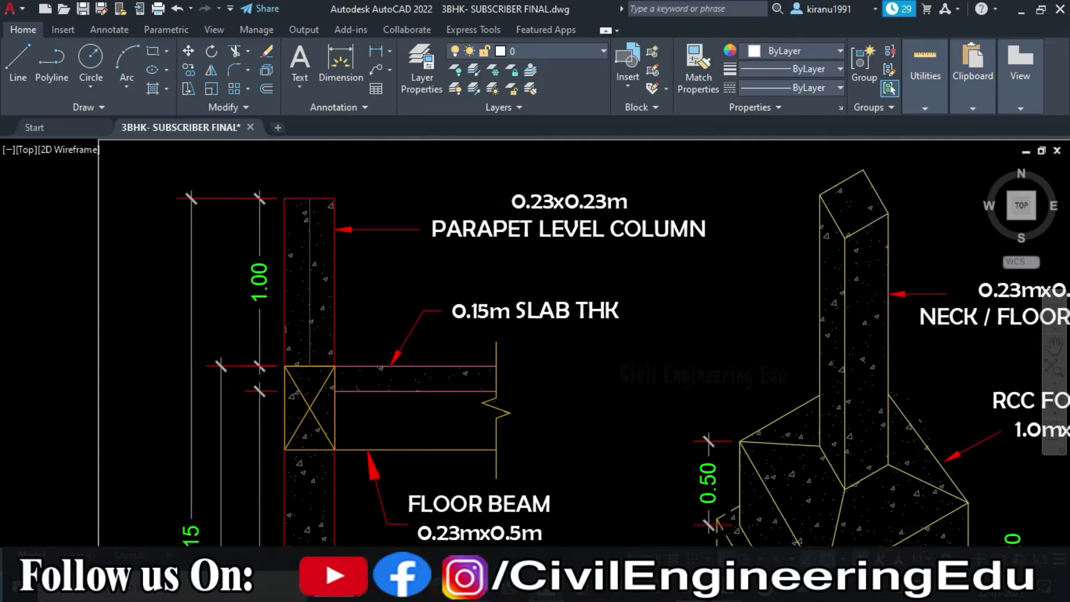
drag(465, 365, 428, 311)
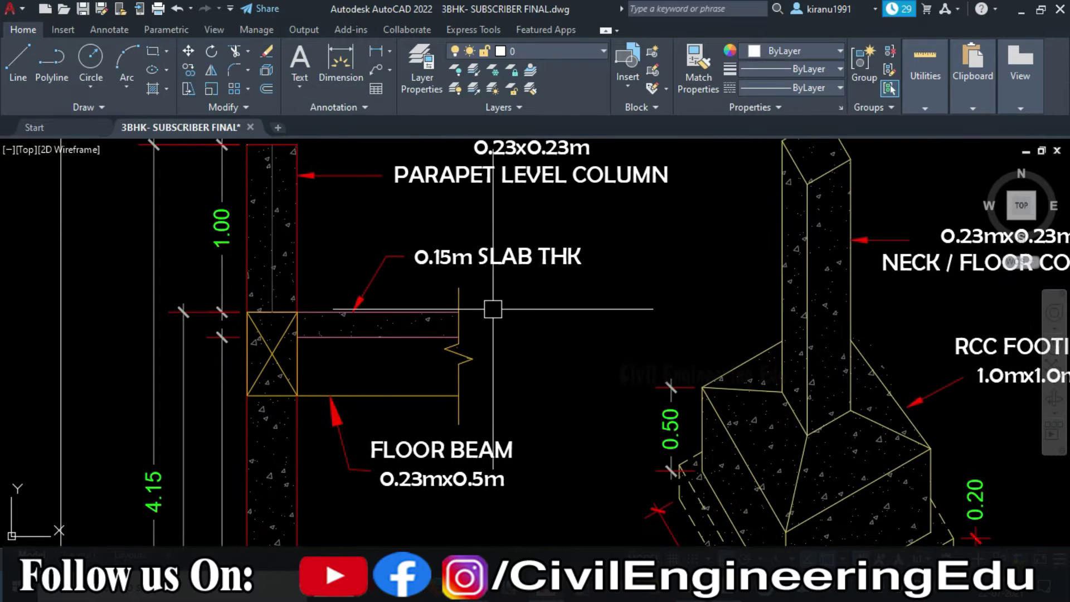
drag(326, 238, 338, 263)
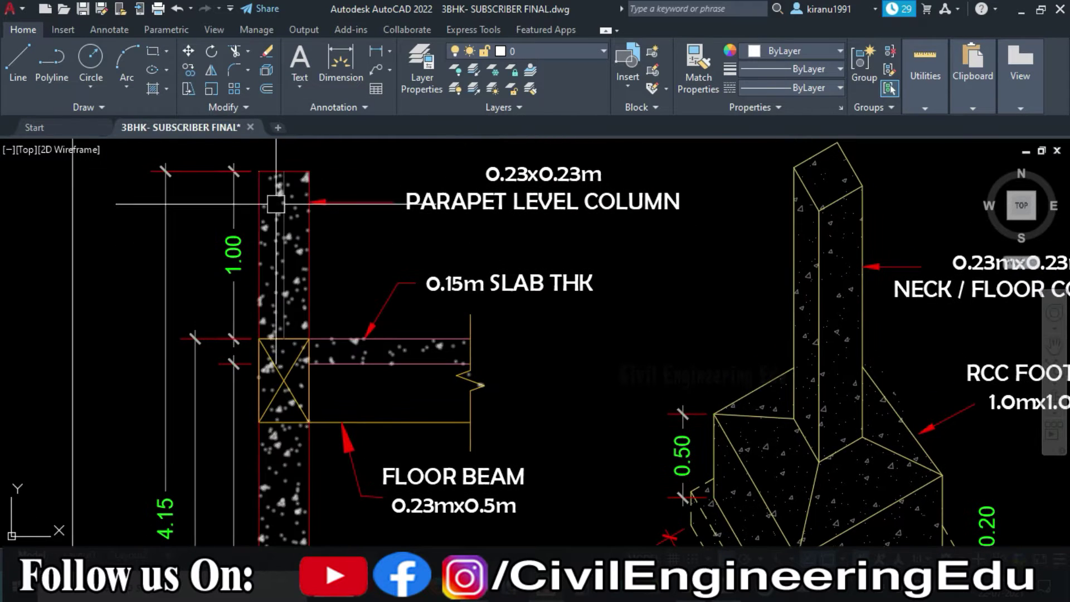
Step: Examine the sloped footing plan and the separate footing details beside the ground floor section
scroll(319, 221, down, 4)
scroll(303, 220, down, 5)
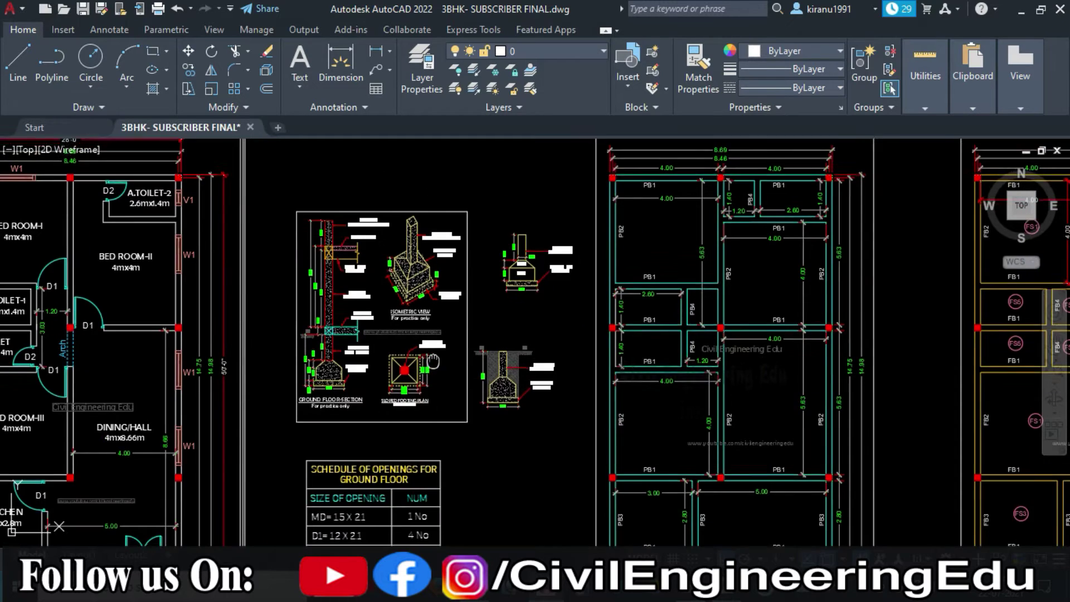
scroll(341, 346, up, 6)
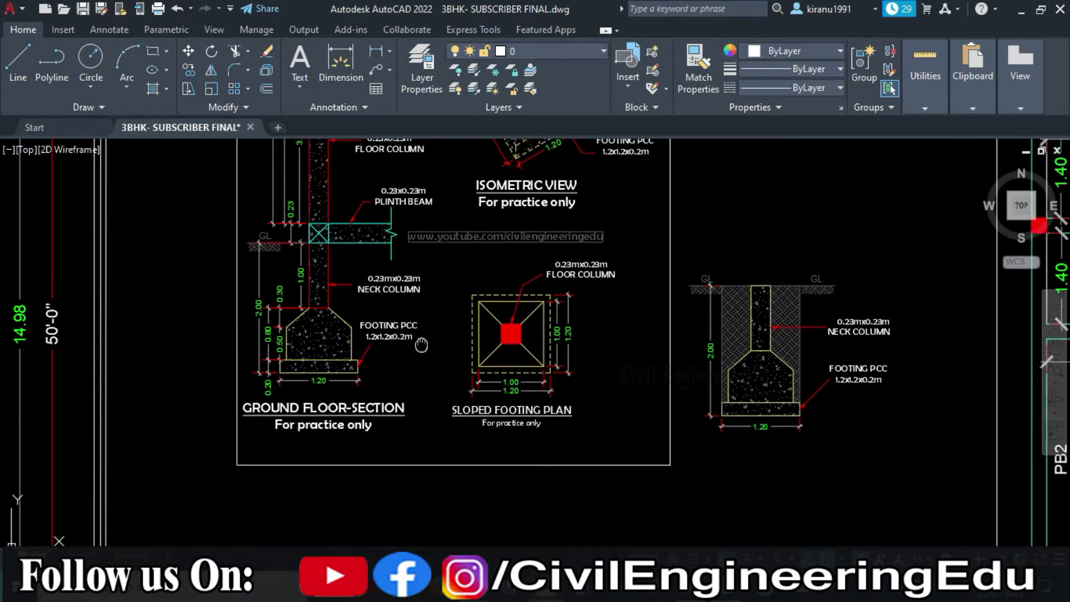
drag(537, 407, 507, 392)
drag(623, 390, 575, 381)
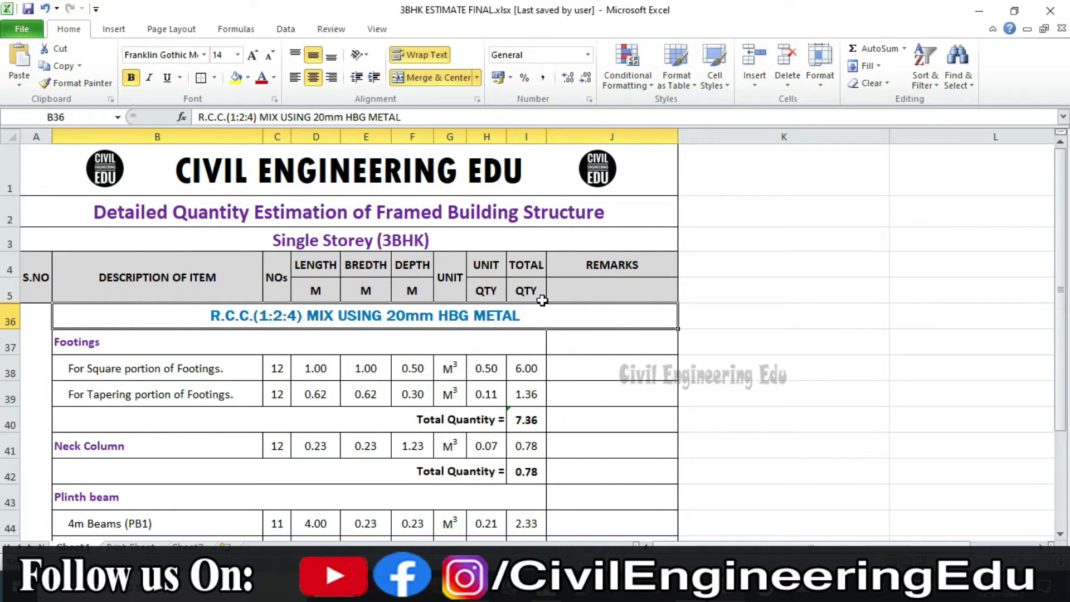
Step: Switch to the Excel estimate and review the square and tapering footing items under the R.C.C.(1:2:4) heading
scroll(541, 280, down, 1)
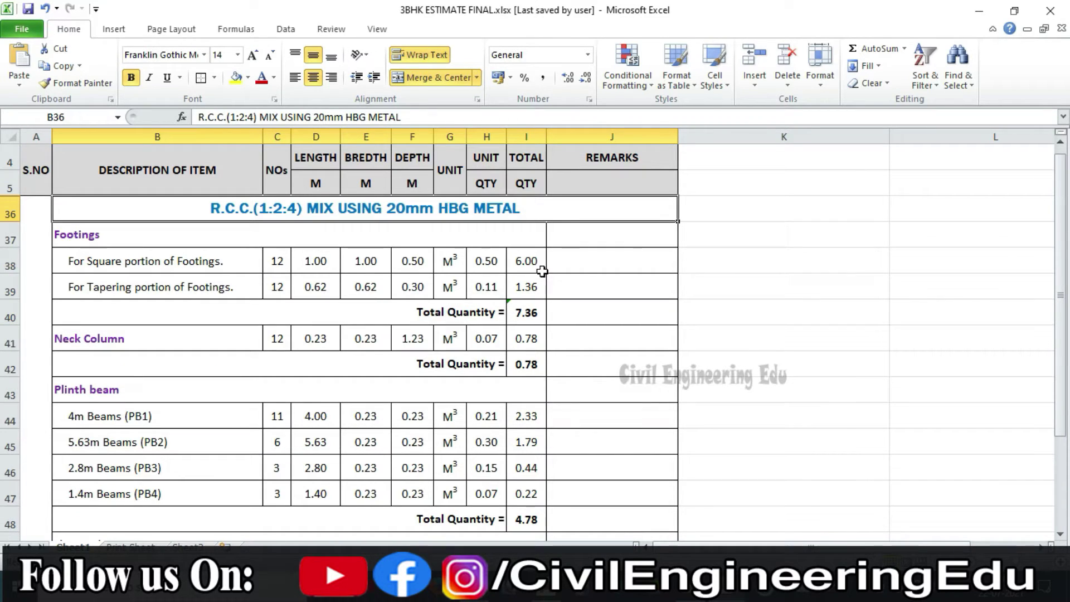
click(232, 237)
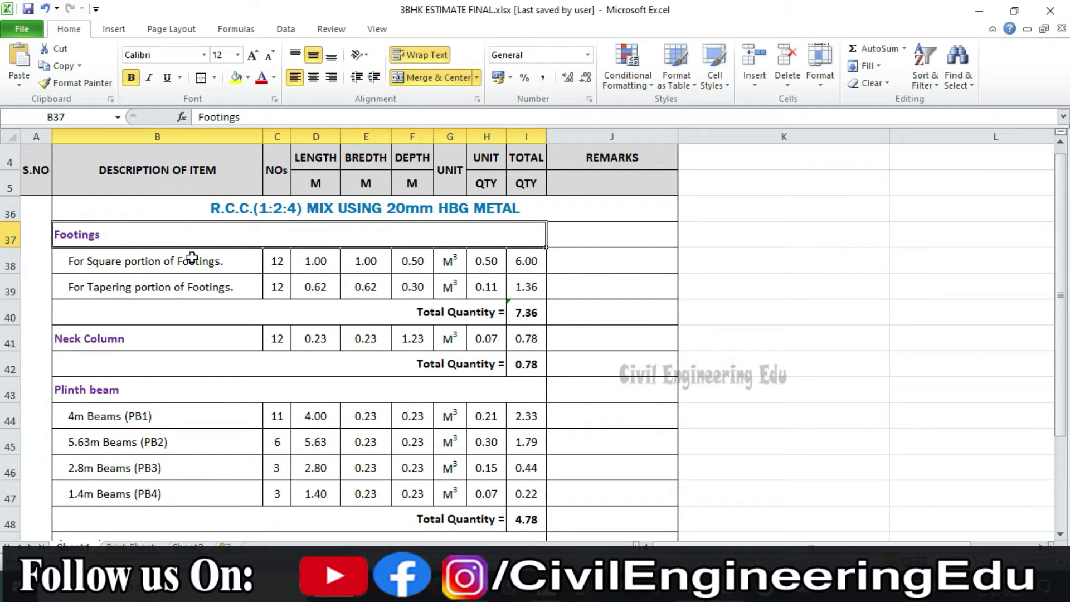
click(220, 261)
click(222, 286)
click(221, 258)
click(221, 286)
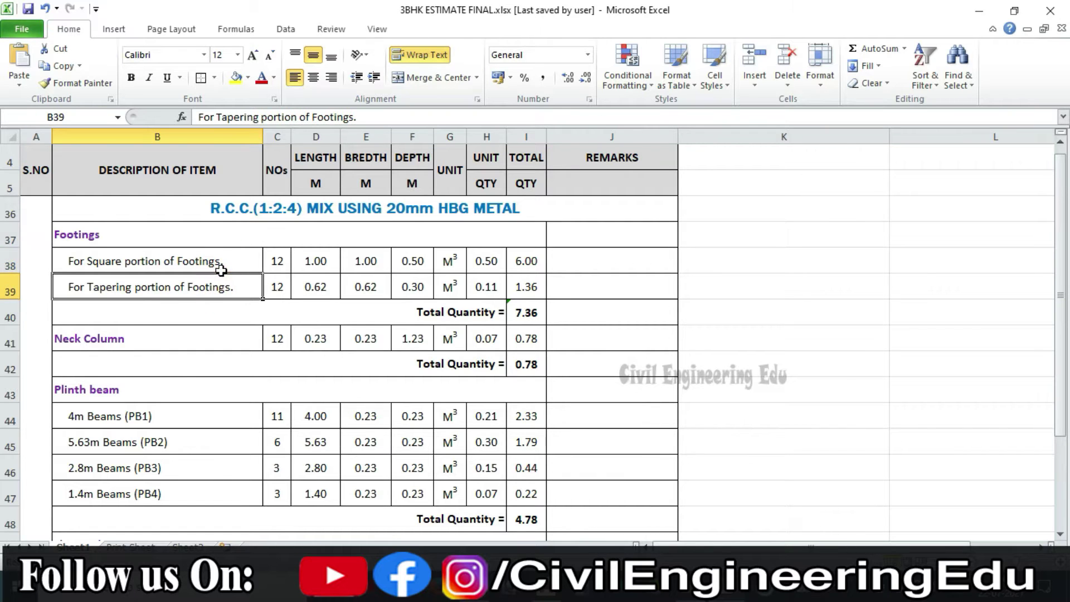
click(208, 267)
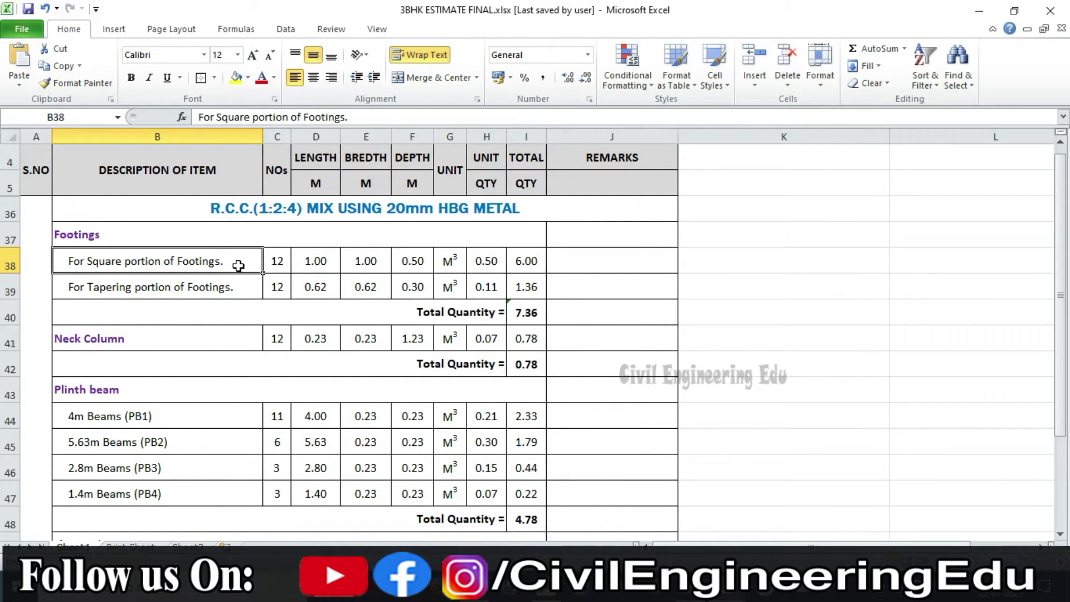
click(238, 288)
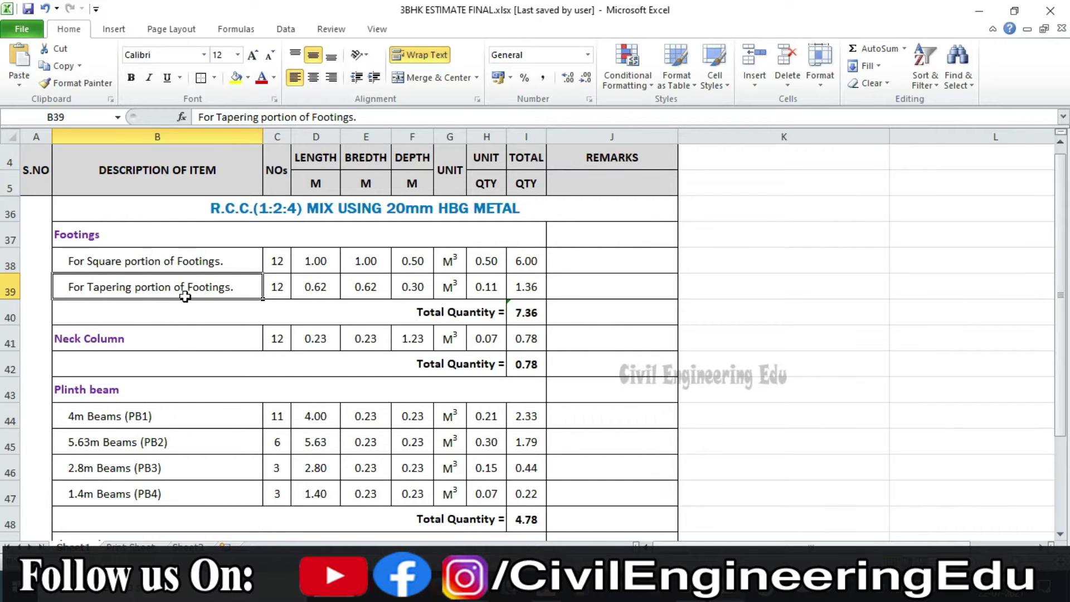
Step: Switch to the AutoCAD drawing and inspect the depth dimensions of Part-1 and Part-2 in the divided footing detail
key(alt+Tab)
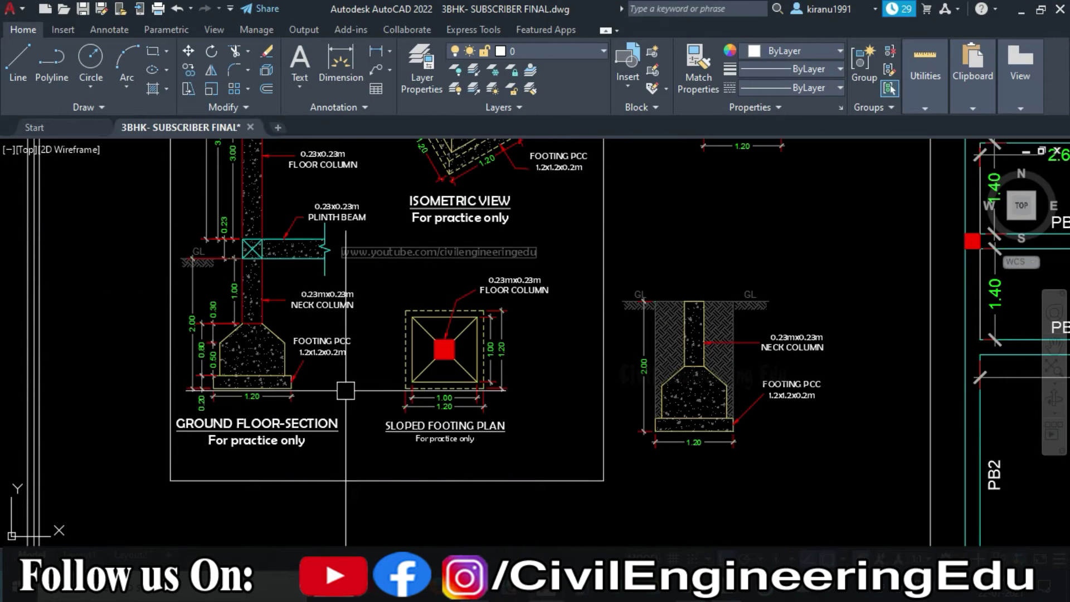
mouse_move(707, 310)
mouse_down()
mouse_move(534, 433)
mouse_move(438, 565)
mouse_up()
scroll(478, 363, up, 4)
mouse_move(623, 359)
mouse_down()
mouse_move(608, 446)
mouse_move(613, 417)
mouse_move(562, 396)
mouse_up()
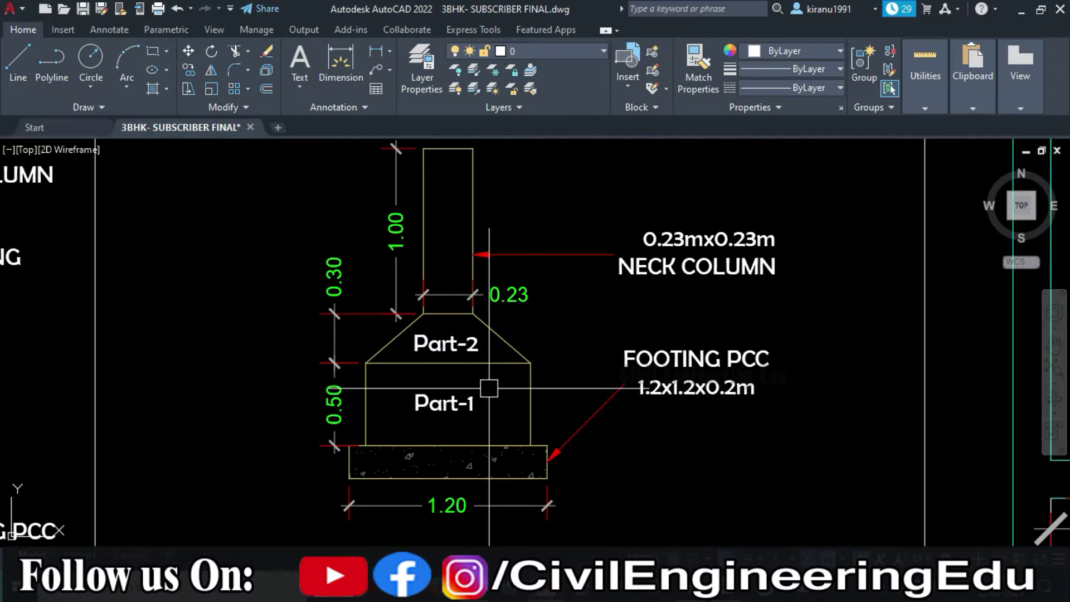
drag(488, 388, 487, 364)
scroll(357, 353, up, 3)
scroll(351, 430, down, 1)
click(316, 424)
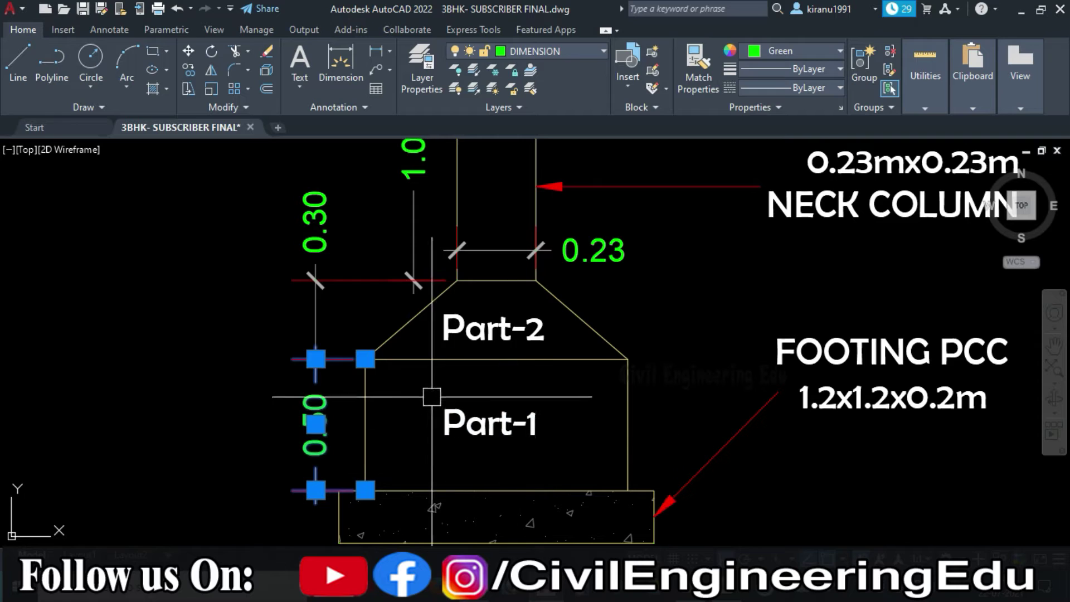
key(Escape)
click(346, 316)
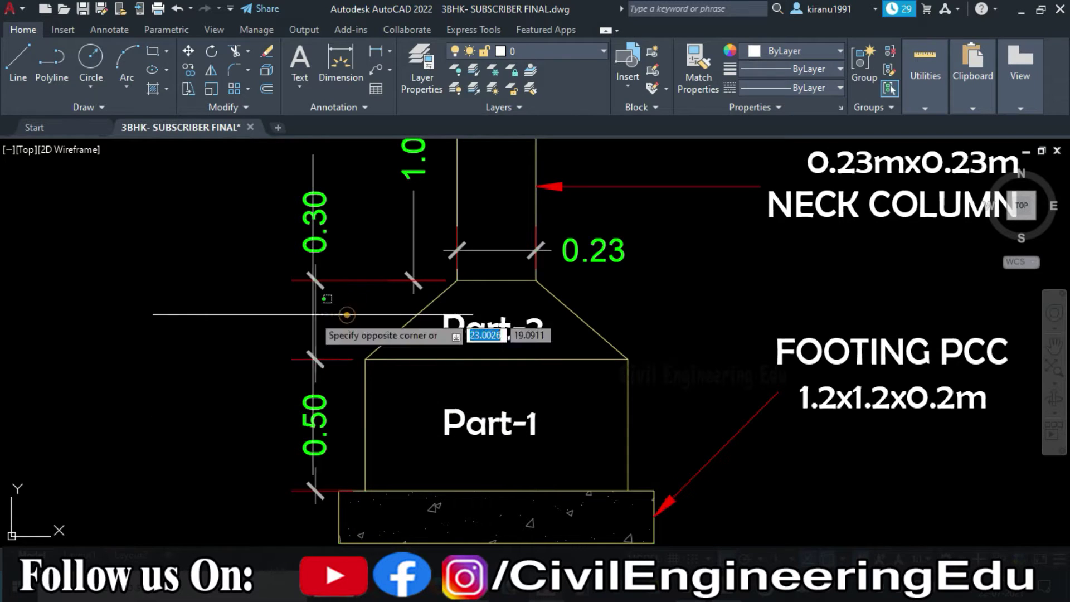
click(291, 314)
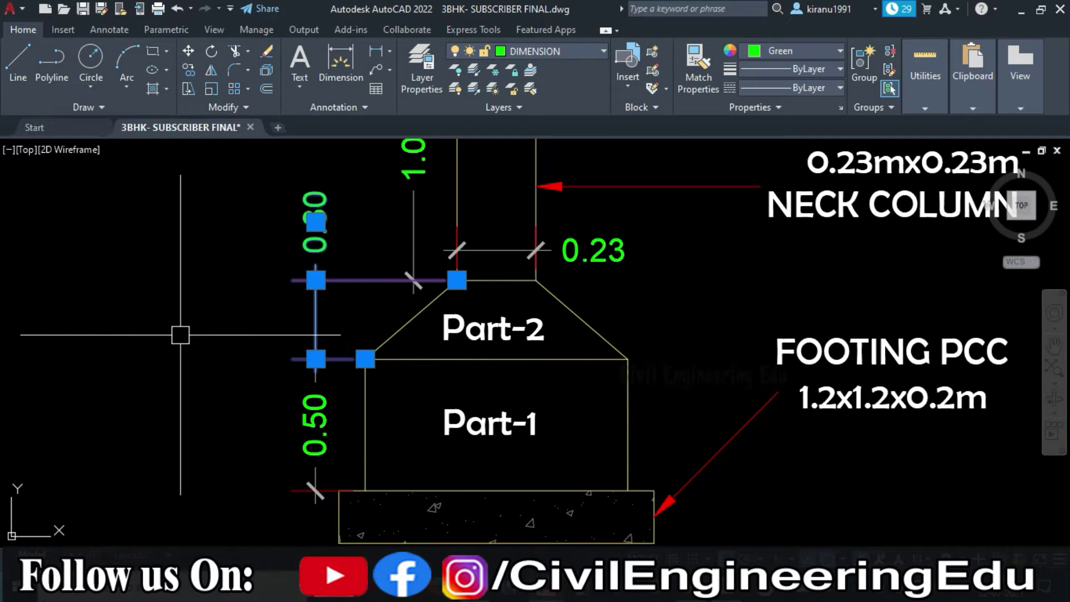
key(Escape)
drag(551, 448, 496, 418)
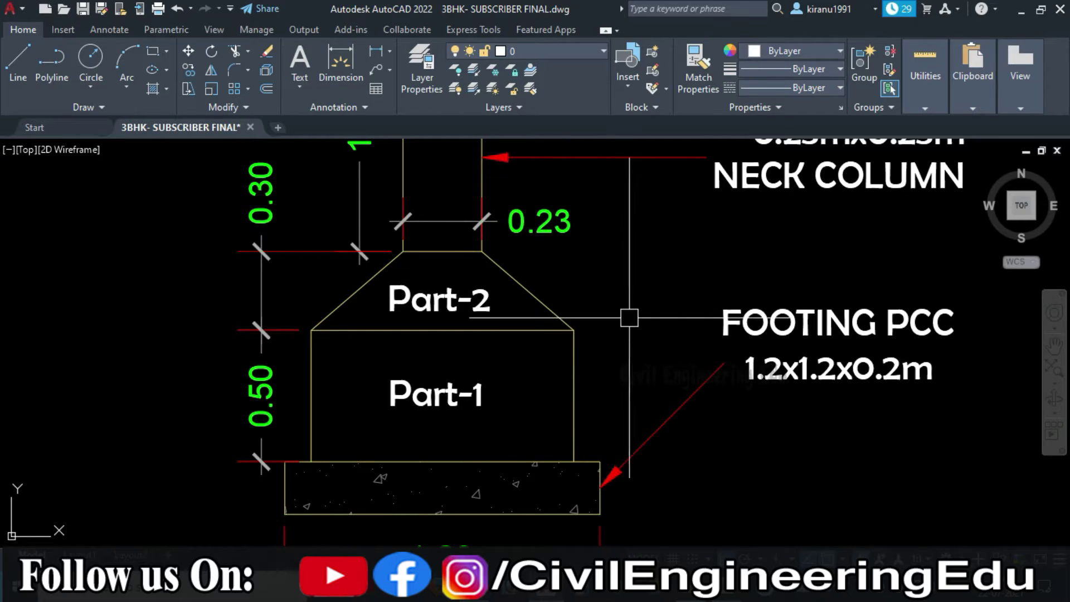
Step: Switch to the Excel estimate and check the number of square and tapering footings and the square portion's length
key(alt+Tab)
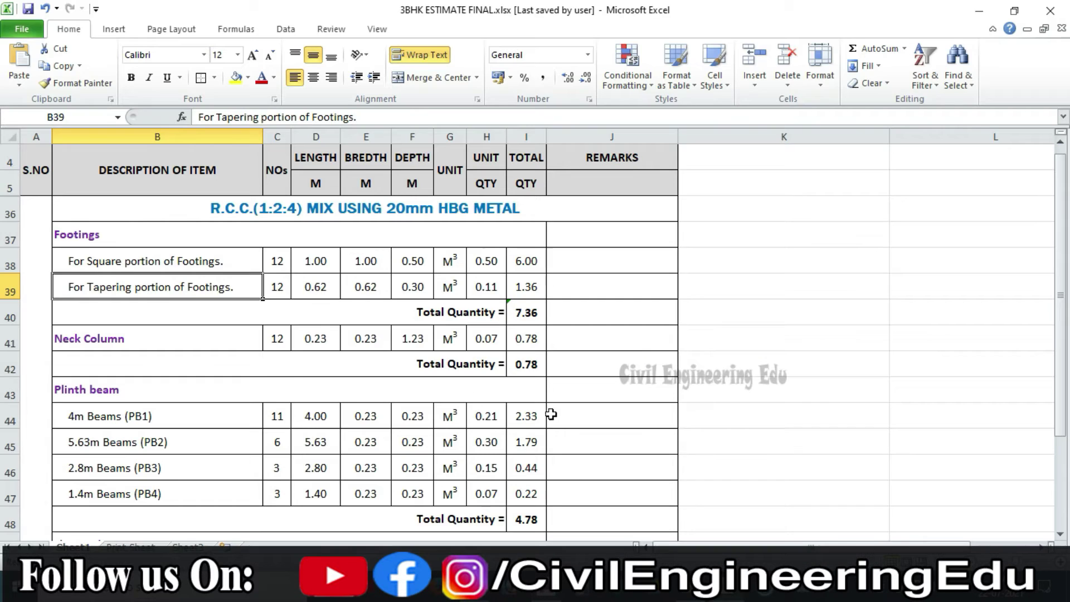
click(220, 259)
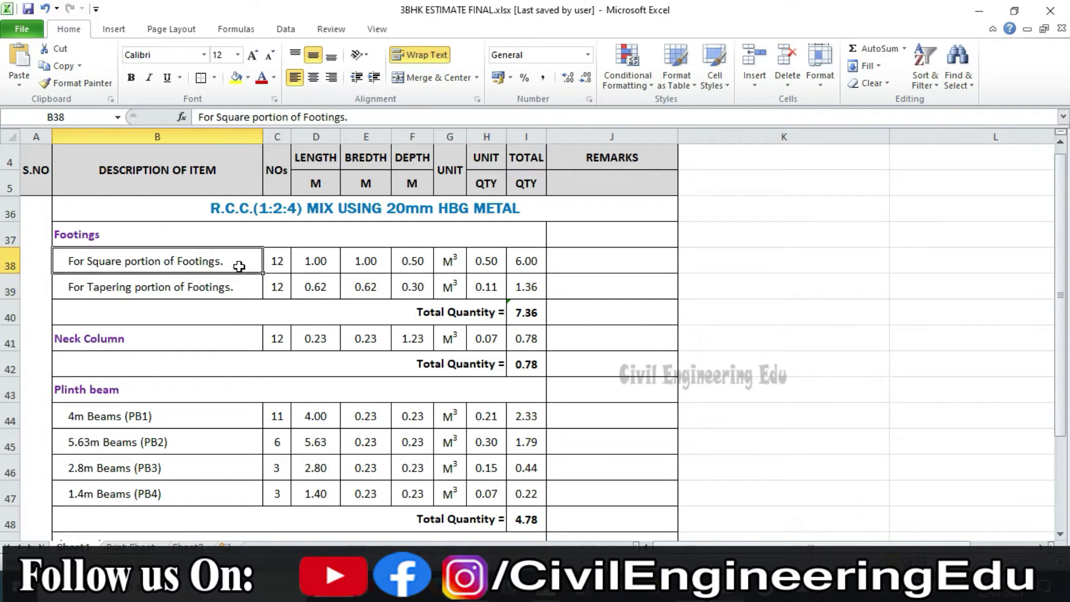
click(211, 289)
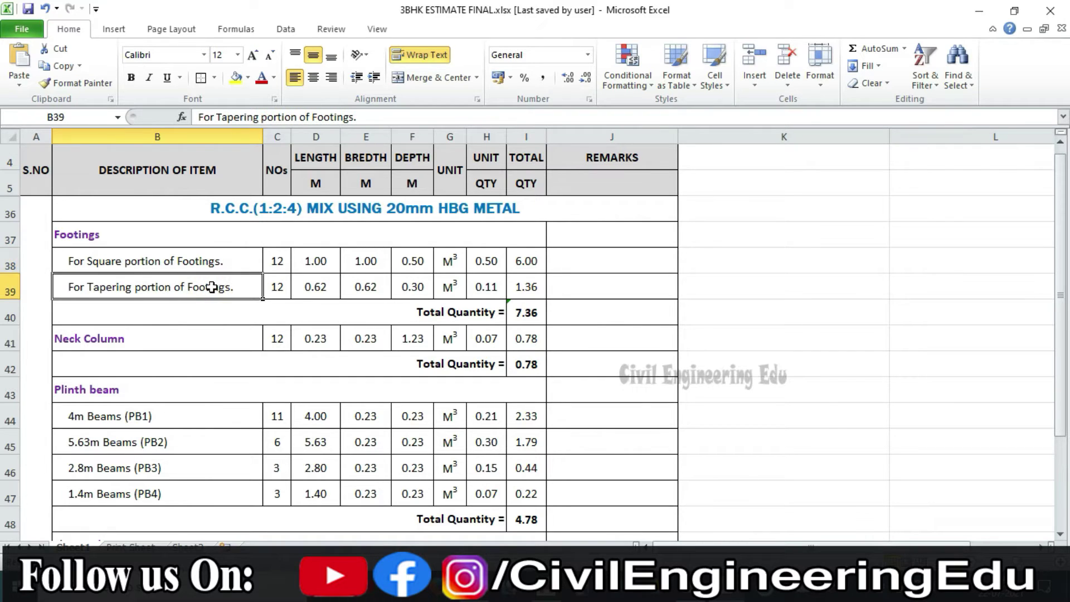
click(282, 262)
click(282, 289)
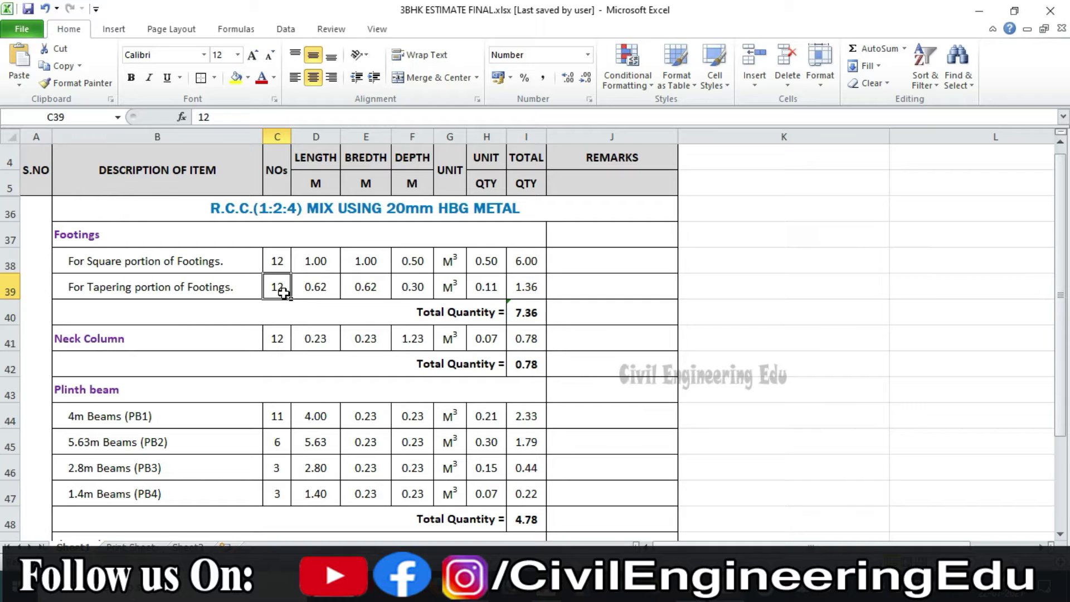
click(332, 270)
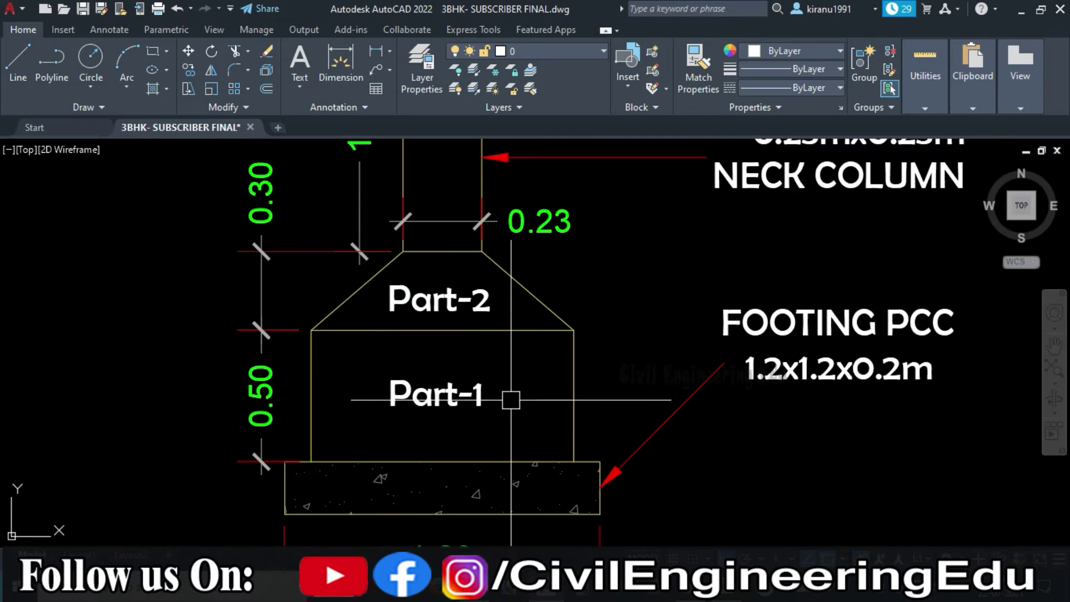
Step: Switch to the AutoCAD drawing and add a linear dimension to the top edge of the footing's Part-1
drag(472, 360, 492, 368)
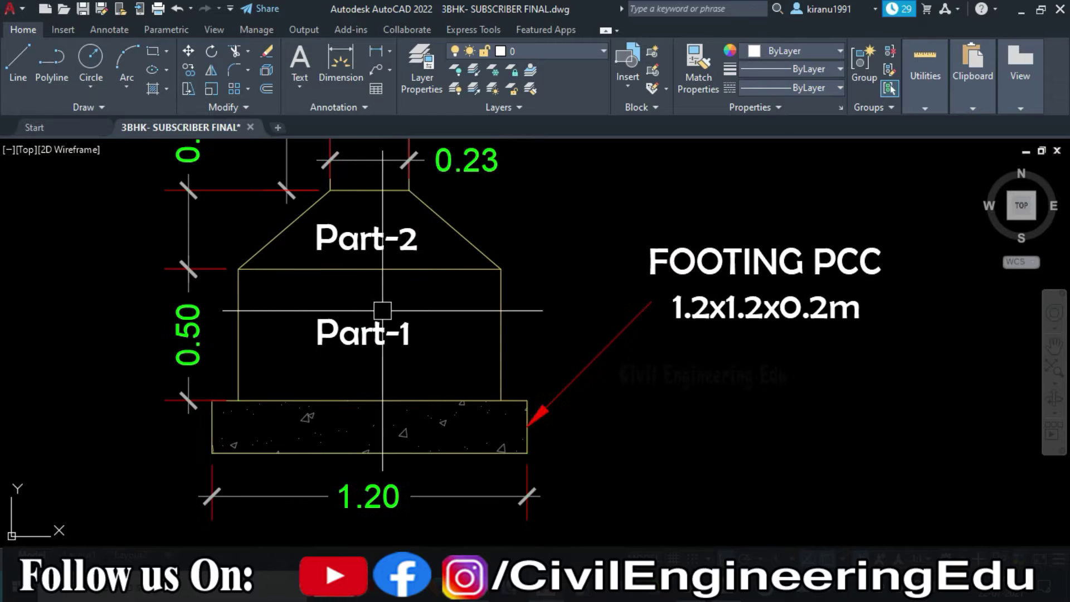
text(dli)
key(Return)
key(Return)
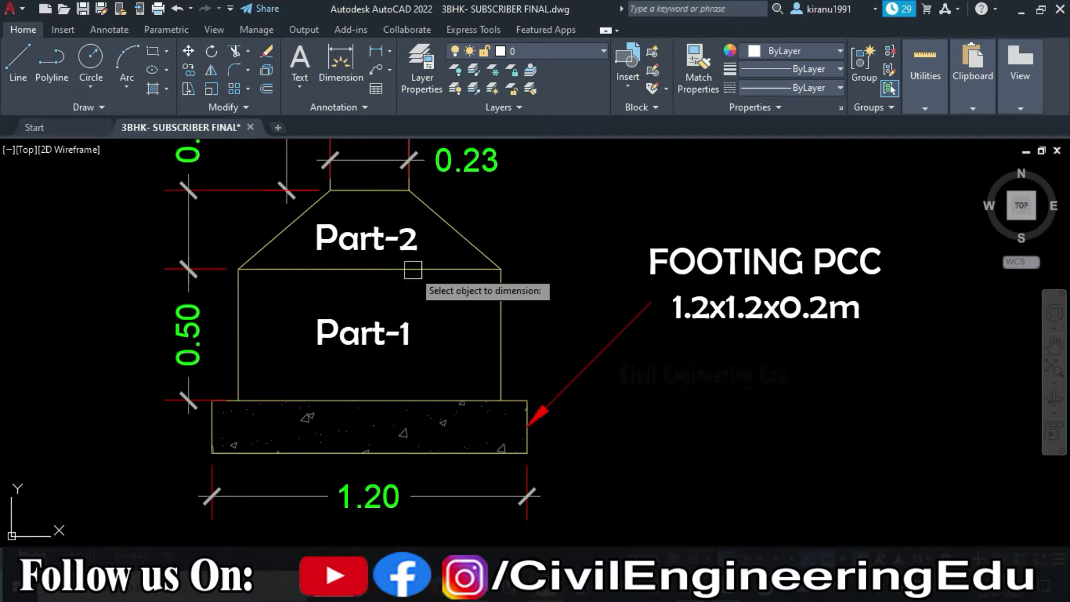
click(425, 269)
click(425, 275)
Step: Match the properties of Part-1's new width dimension to the 1.20 dimension below the footing
text(ma)
key(Return)
click(423, 496)
click(415, 292)
key(Return)
mouse_move(476, 366)
mouse_down()
mouse_move(496, 356)
mouse_move(506, 375)
mouse_up()
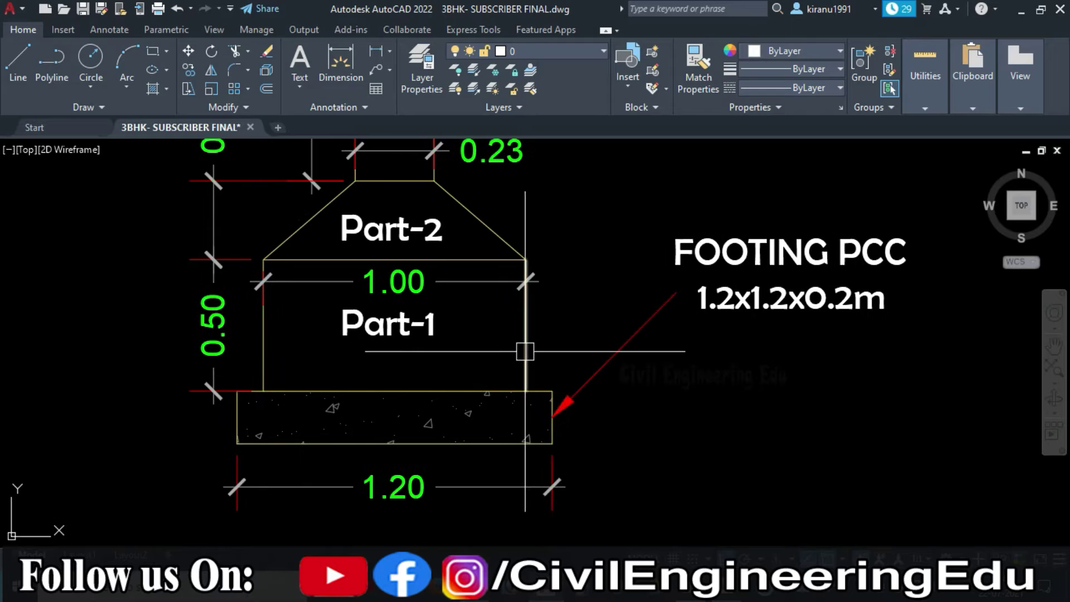
Step: Compare the square portion's breadth and depth in the Excel estimate with the Part-1 depth dimension in the AutoCAD drawing
key(alt+Tab)
click(377, 266)
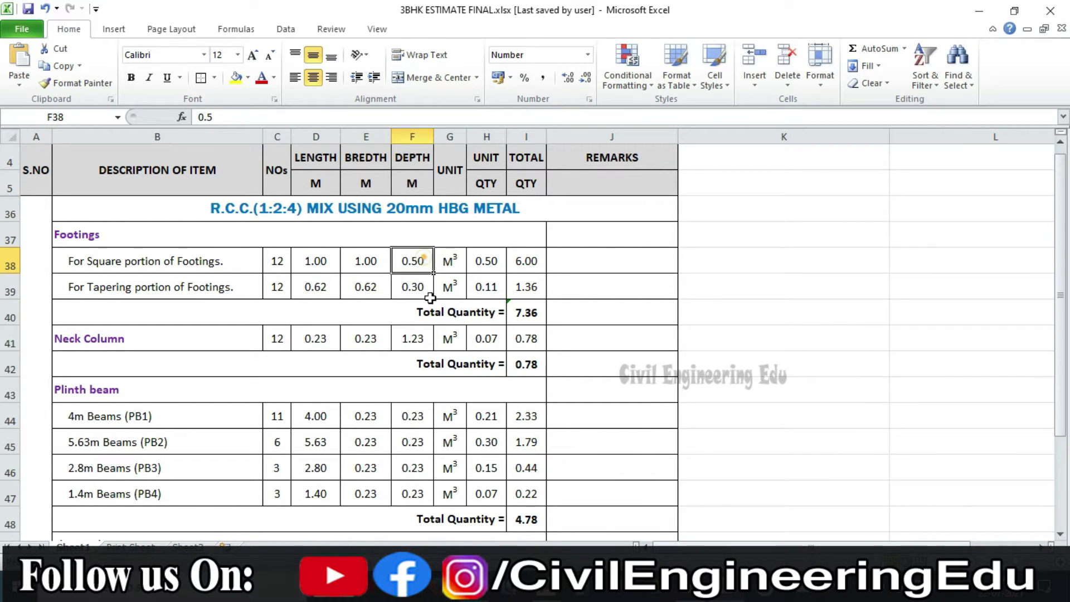
key(alt+Tab)
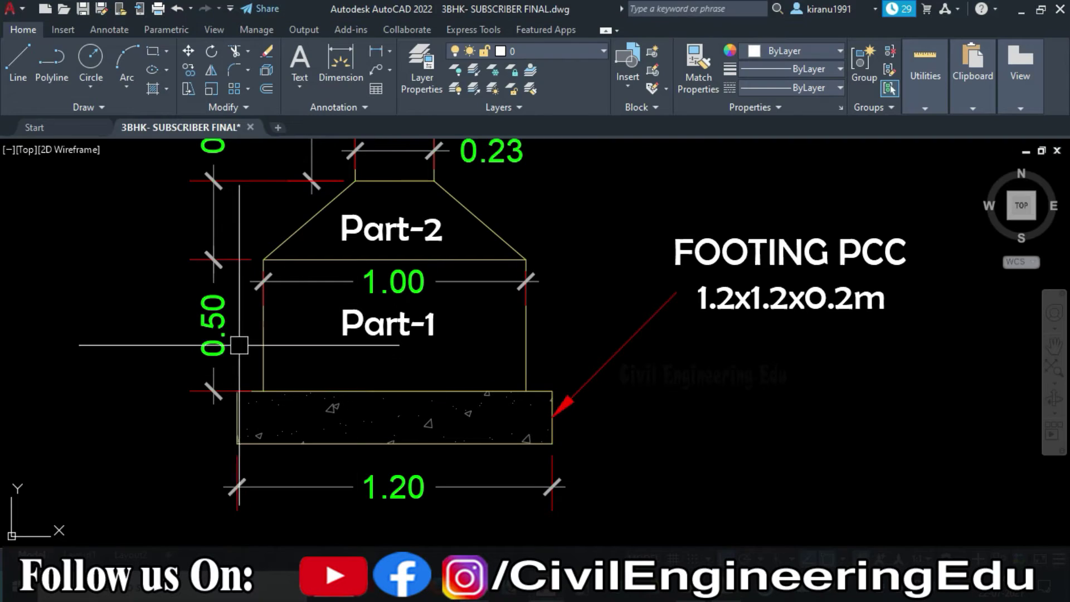
click(211, 334)
key(Escape)
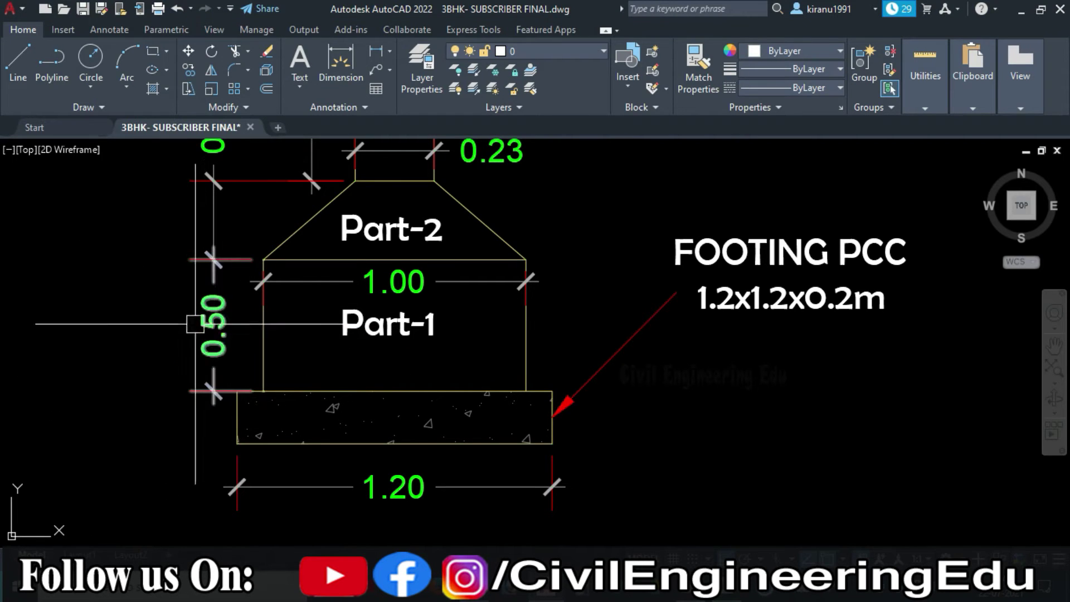
Step: Switch to the Excel estimate and review how the square footing portion's total follows from its unit quantity and number of footings
key(alt+Tab)
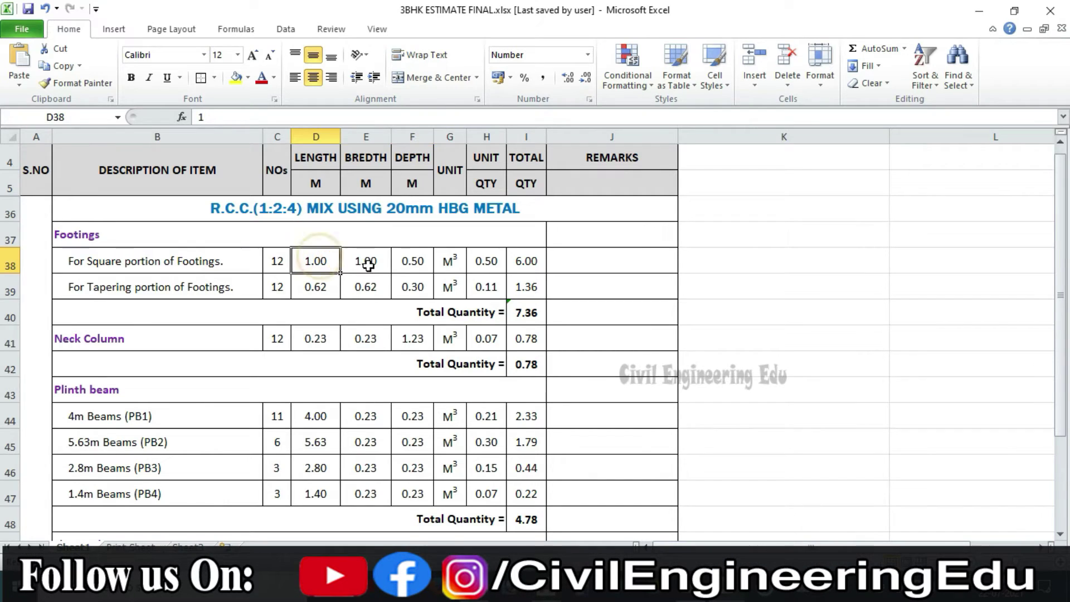
click(487, 259)
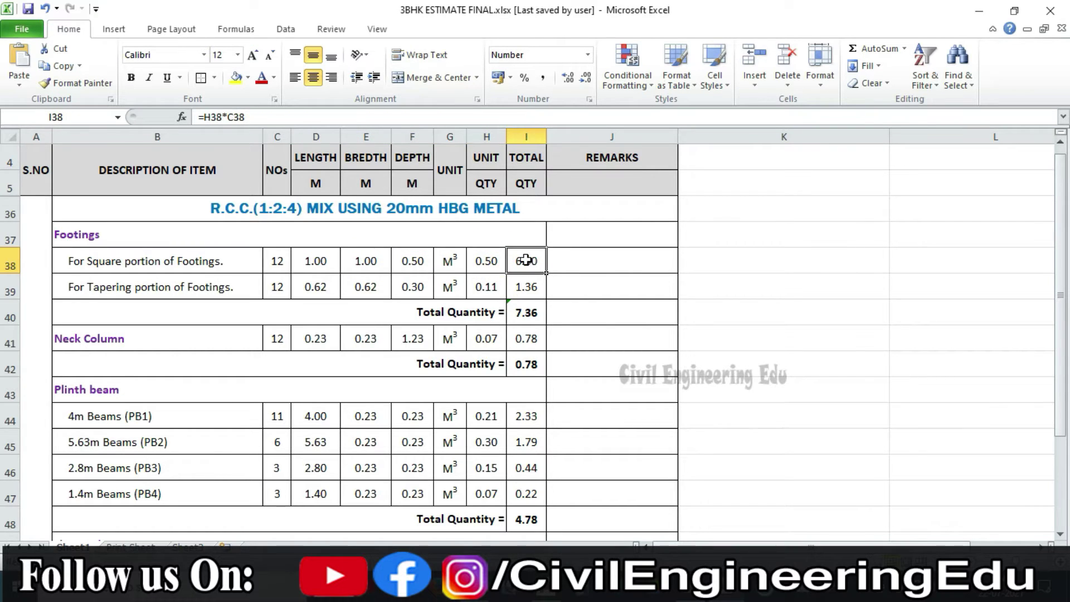
ctrl+click(278, 262)
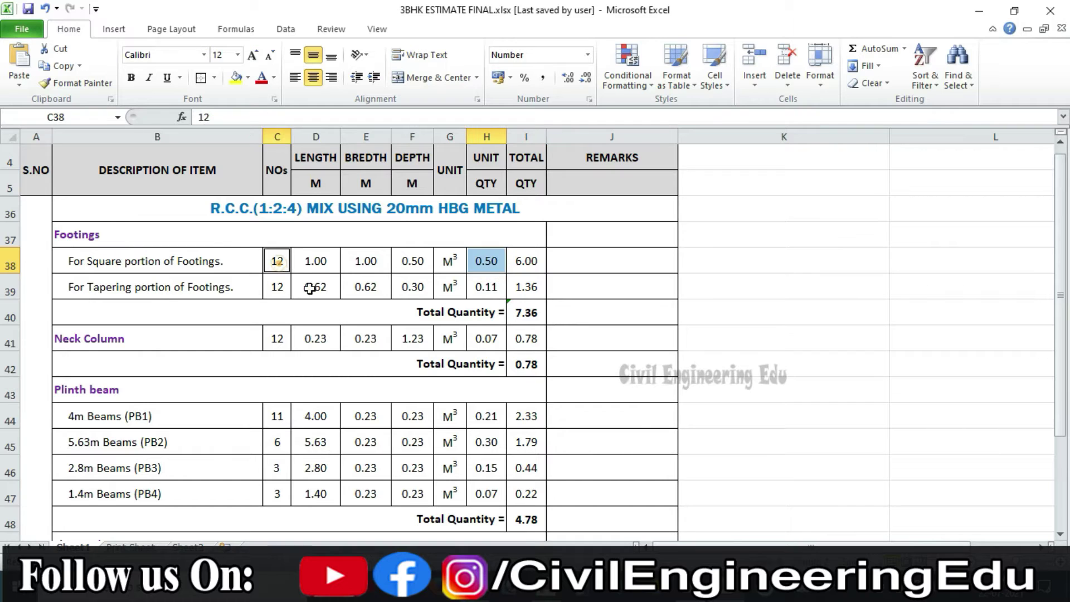
click(310, 308)
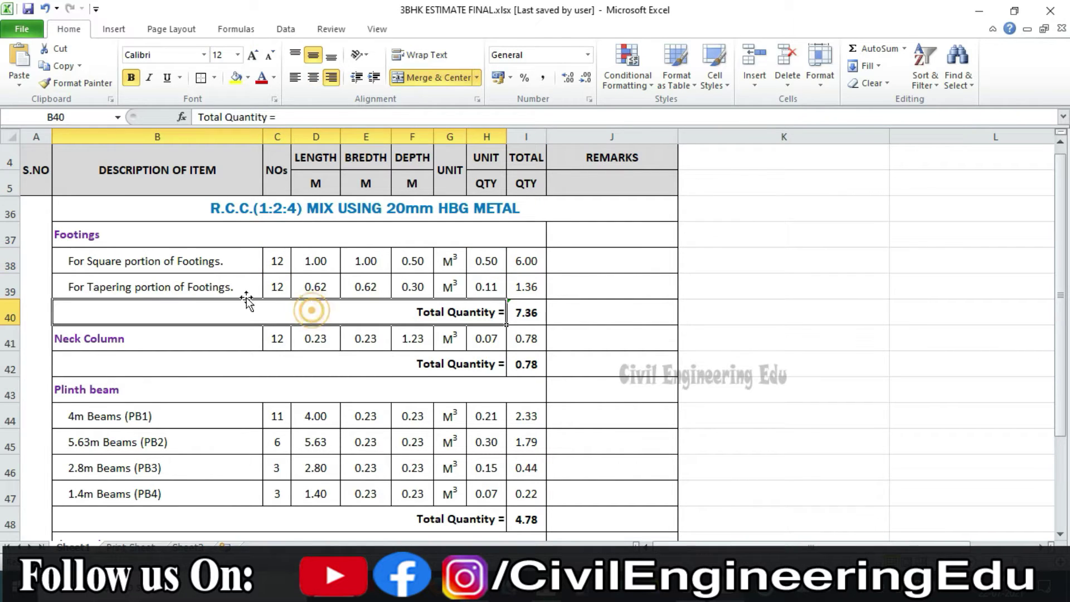
Step: Review the square and tapering portion rows of the footings, including the number of tapering portions
click(204, 262)
key(shift+space)
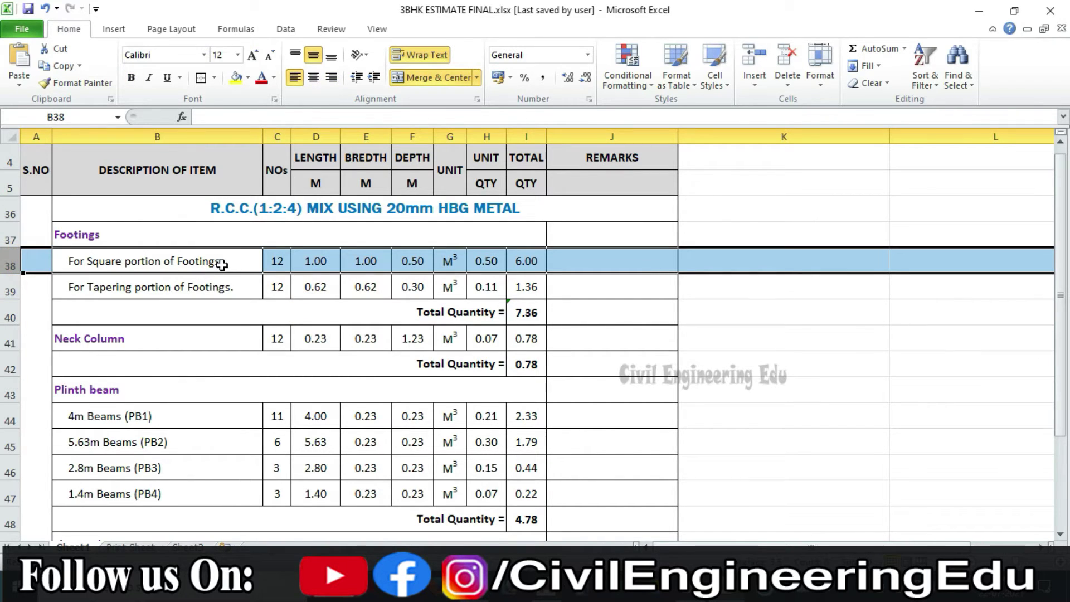
click(178, 292)
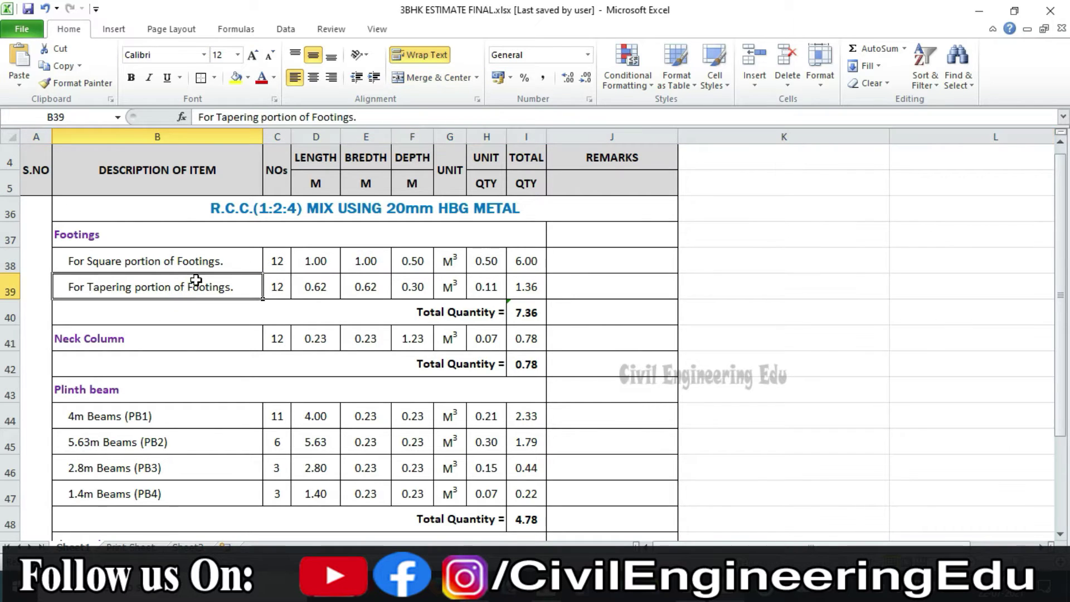
click(280, 285)
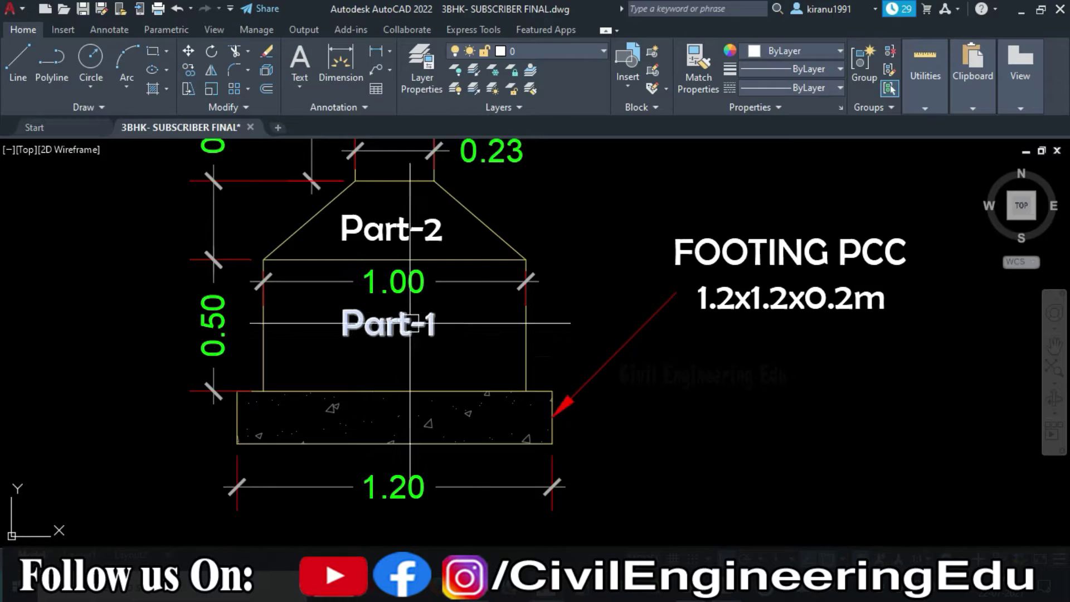
Step: Switch to the AutoCAD drawing and examine the top and bottom edges of the footing's tapering Part-2
drag(488, 356, 510, 442)
scroll(473, 337, up, 5)
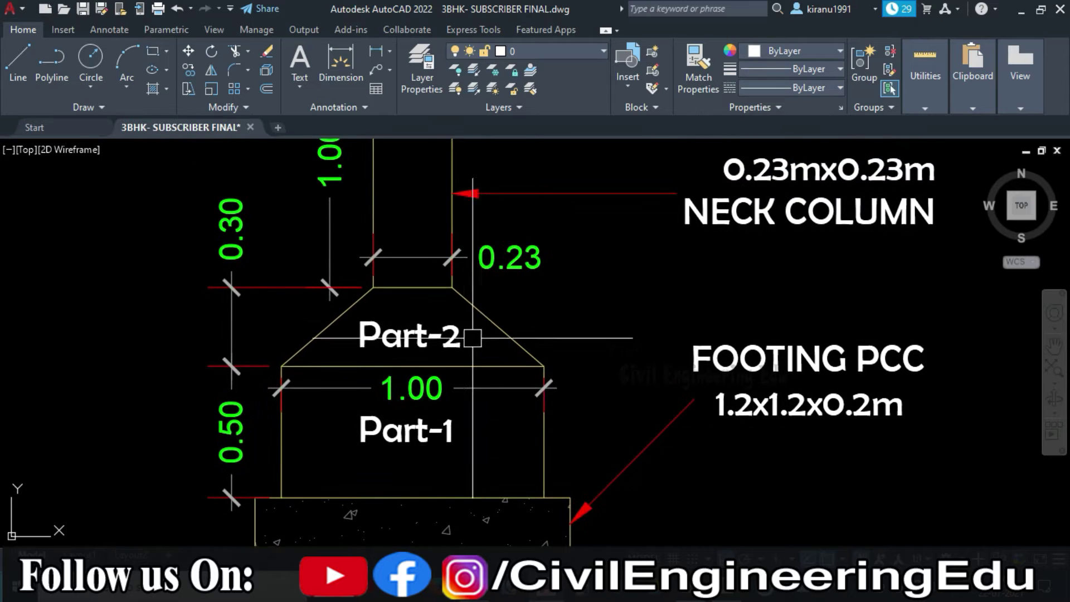
drag(420, 349, 464, 335)
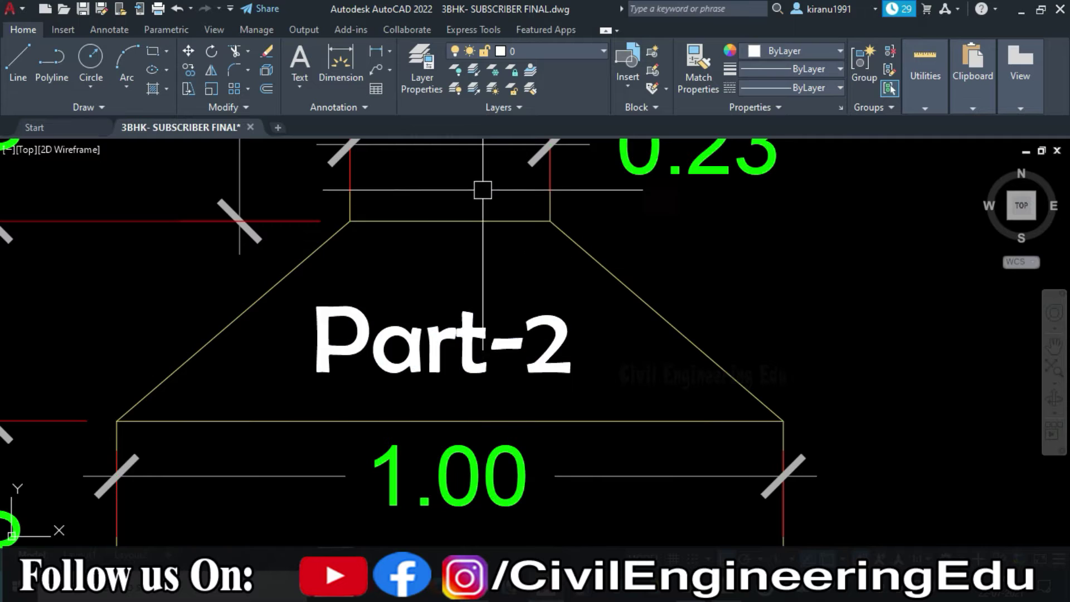
drag(616, 349, 614, 339)
click(478, 210)
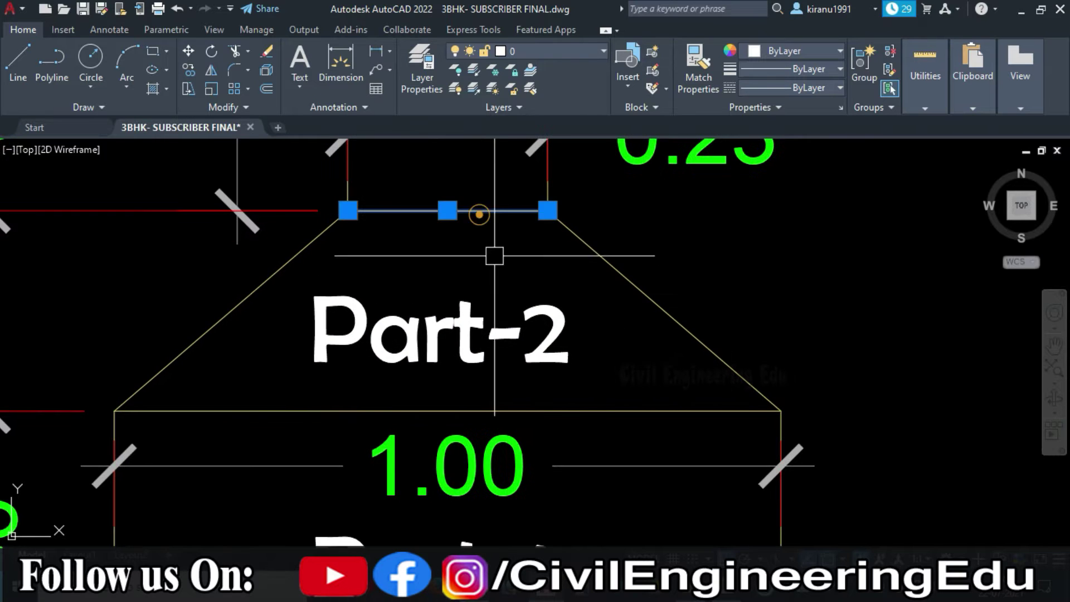
click(616, 411)
drag(778, 373, 758, 364)
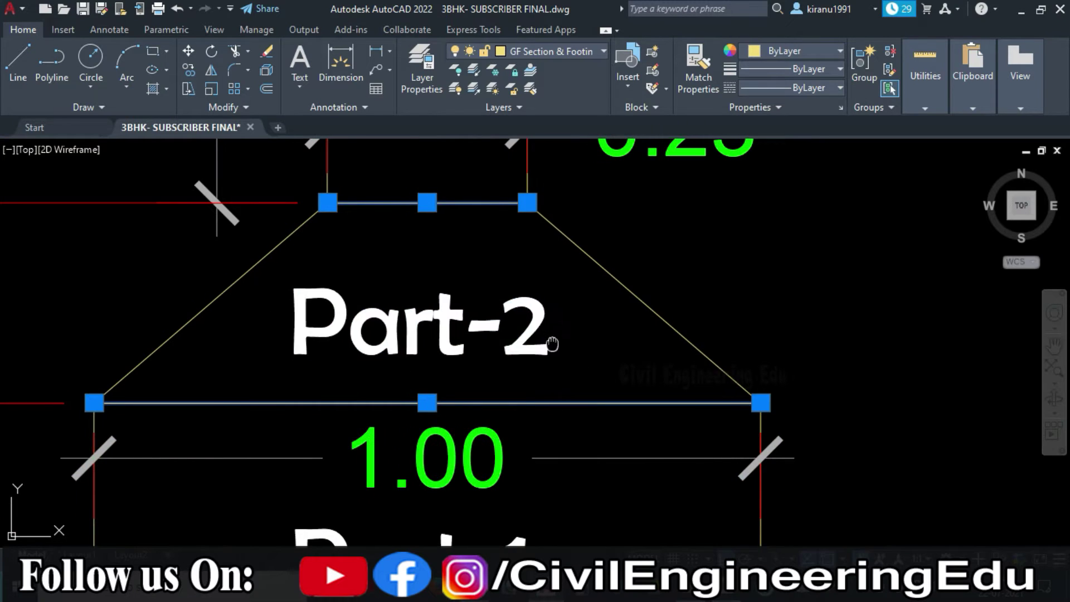
drag(552, 344, 525, 342)
key(Escape)
Step: Open the calculator beside the drawing and highlight Part-2's top and bottom edges as the two widths to average
click(585, 590)
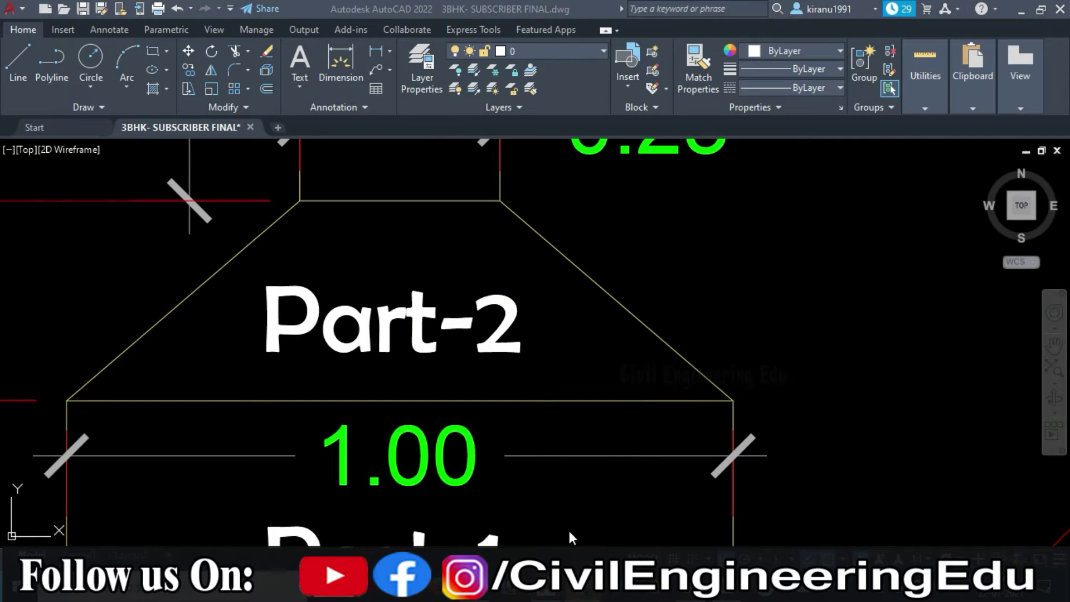
drag(731, 72, 770, 71)
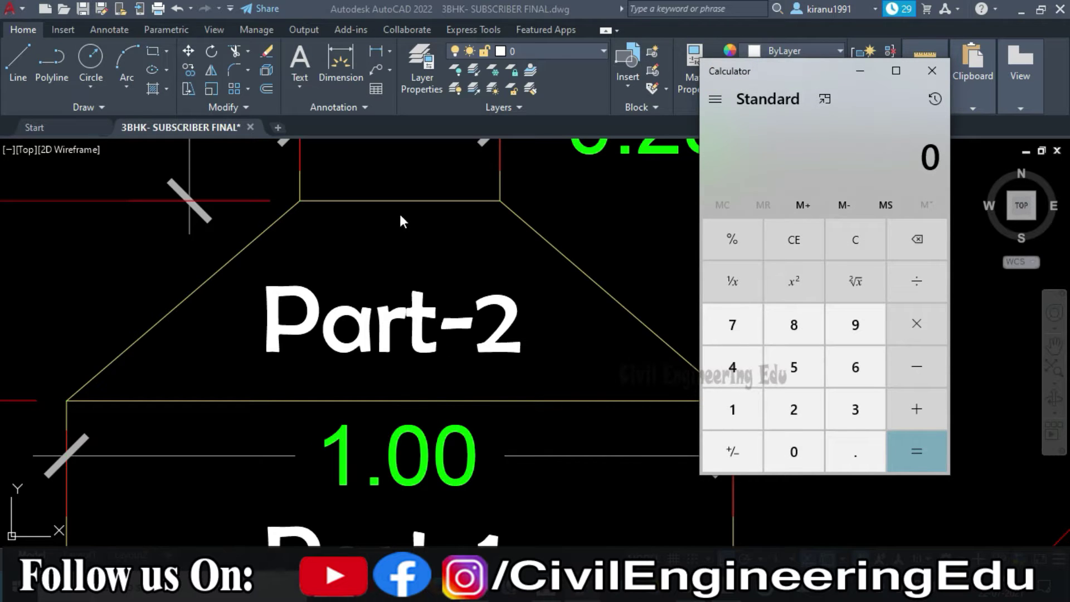
click(470, 242)
mouse_move(468, 231)
mouse_down()
mouse_move(454, 334)
mouse_move(466, 232)
mouse_move(474, 259)
mouse_up()
click(390, 243)
click(510, 445)
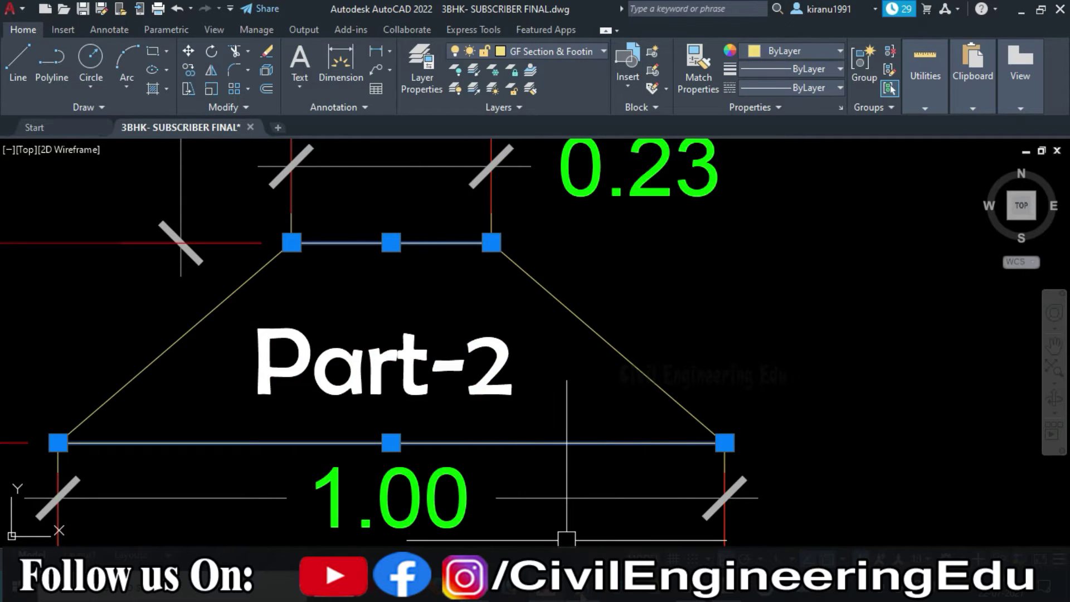
Step: Calculate Part-2's average width in the calculator by adding 1 and 0.23 and dividing the sum by 2
click(574, 588)
click(730, 416)
click(914, 410)
click(794, 452)
click(853, 454)
click(795, 408)
click(858, 408)
click(917, 440)
click(923, 285)
click(794, 409)
click(917, 449)
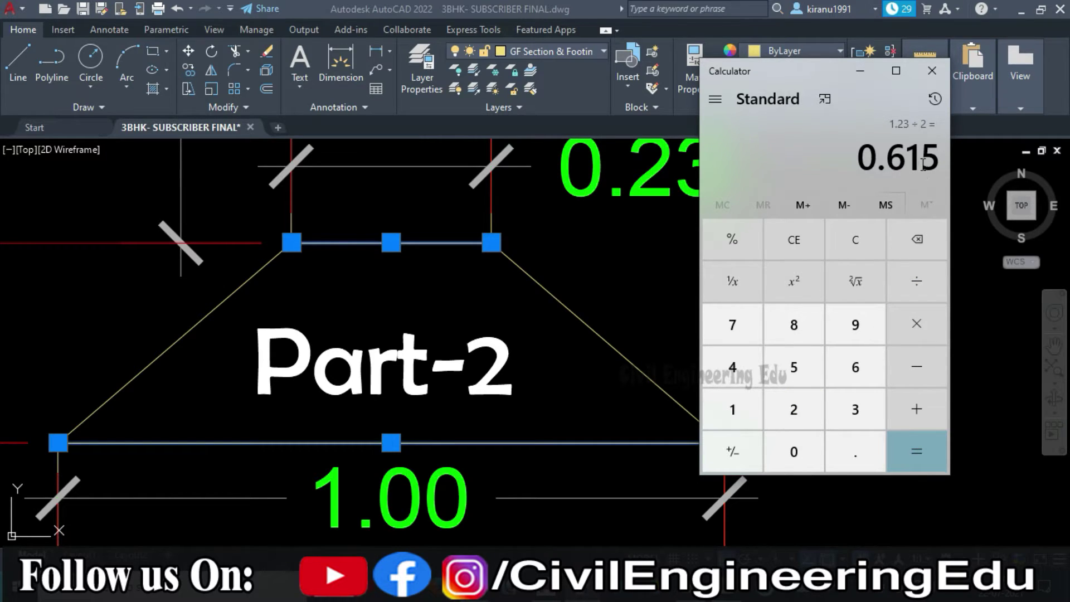
click(860, 71)
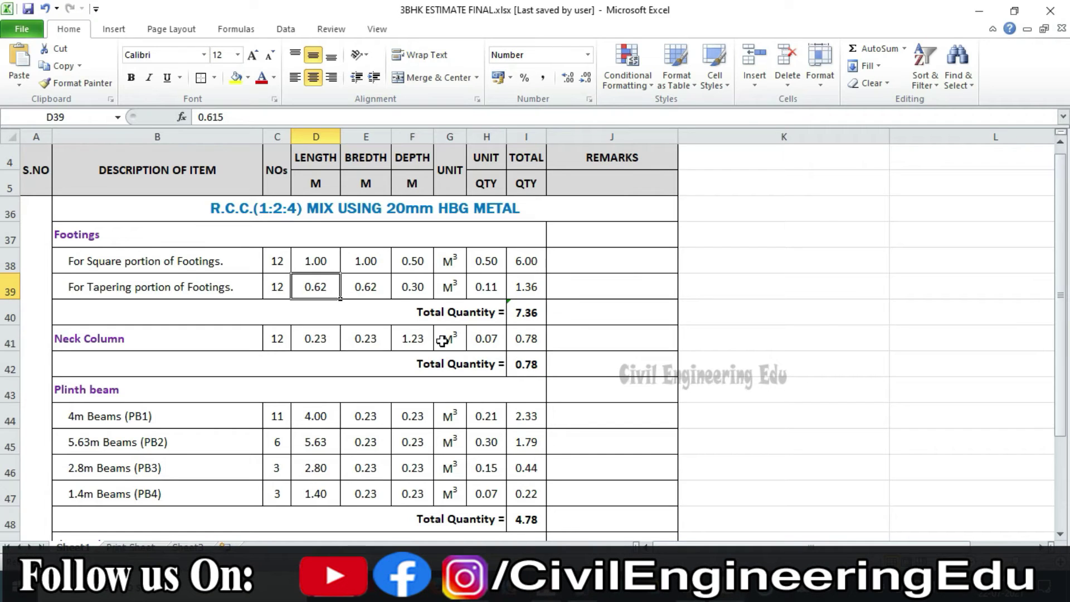
Step: Switch to the Excel estimate and check the tapering portion's length, breadth and depth against the averaged width
click(363, 282)
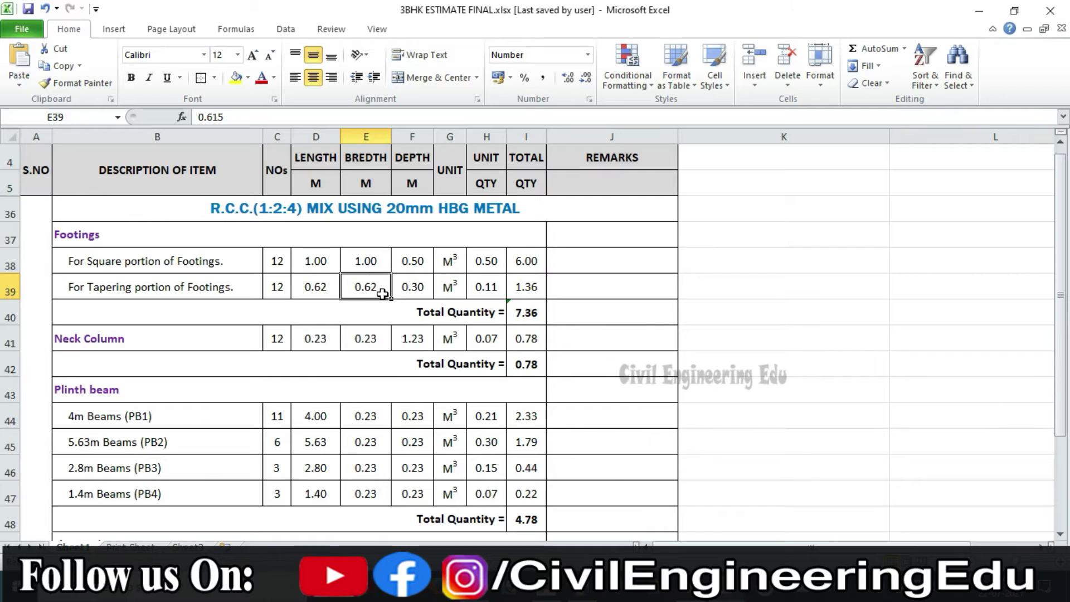
click(326, 290)
click(366, 285)
click(418, 287)
click(208, 289)
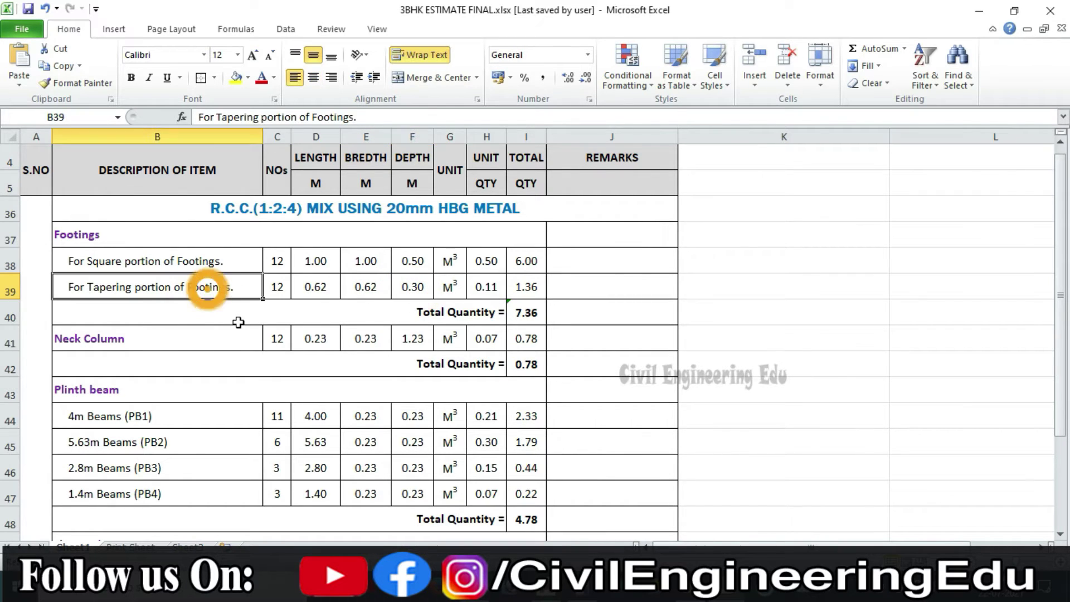
Step: Trace how the tapering portion's unit quantity and total quantity follow from its dimensions and number of footings
click(416, 290)
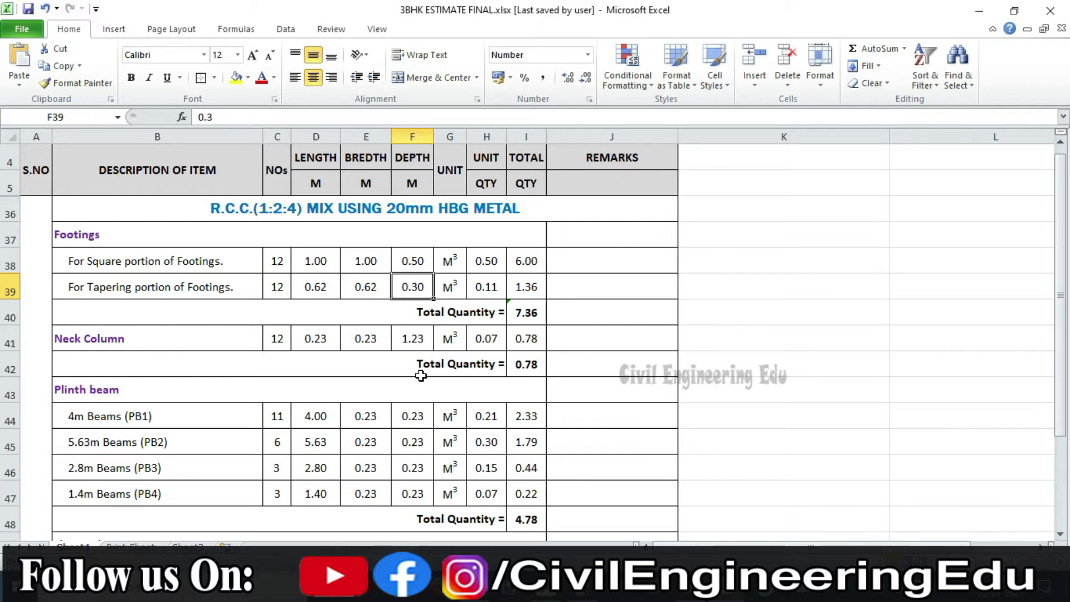
click(323, 285)
click(359, 287)
click(416, 288)
click(491, 289)
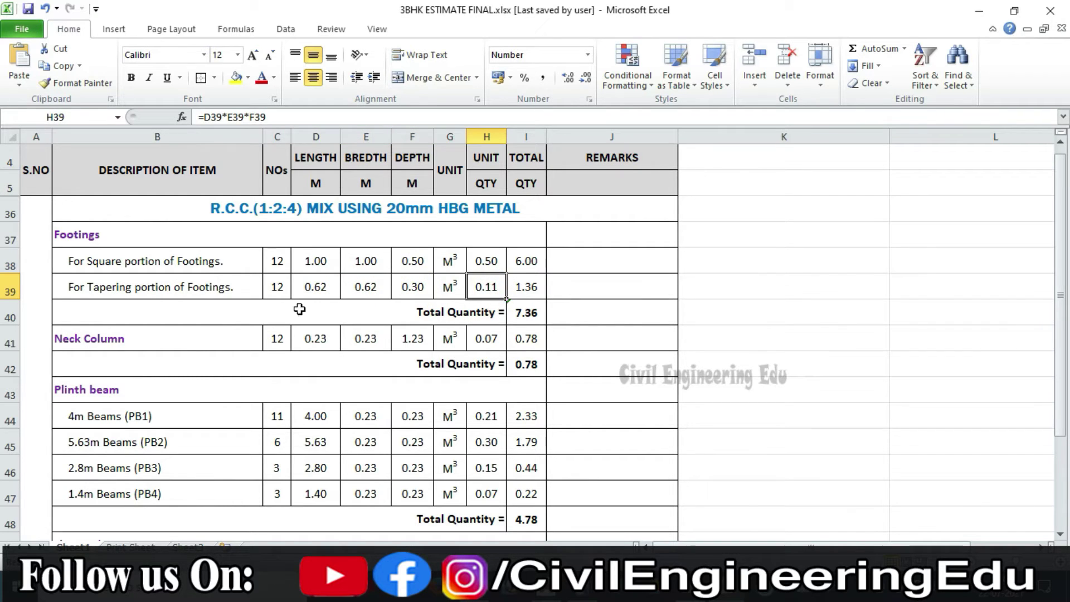
click(278, 286)
click(526, 287)
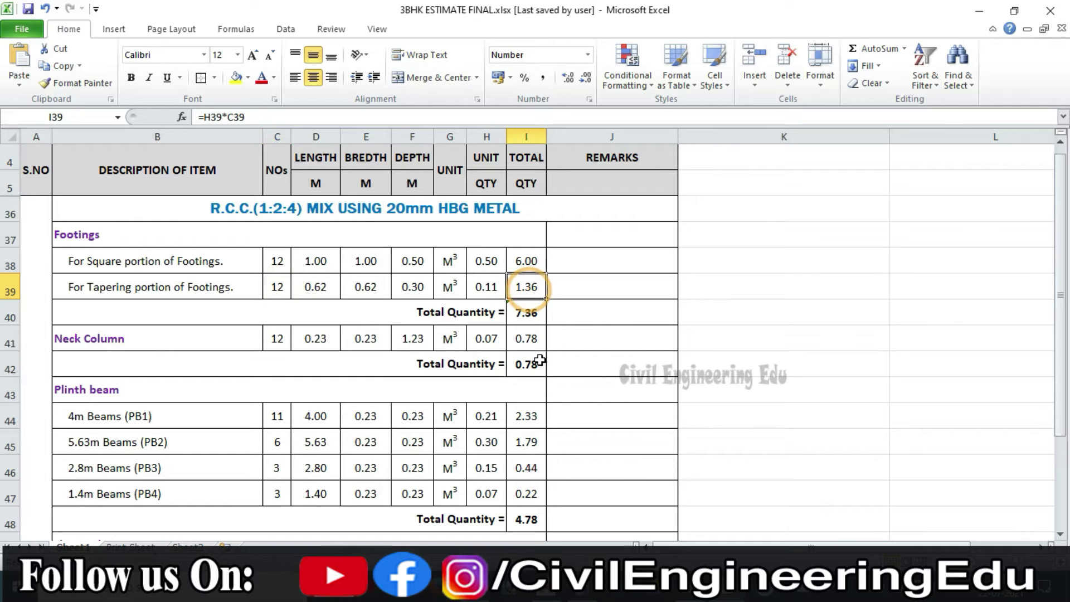
Step: Check that the footings' total quantity sums the square and tapering portion totals
click(520, 314)
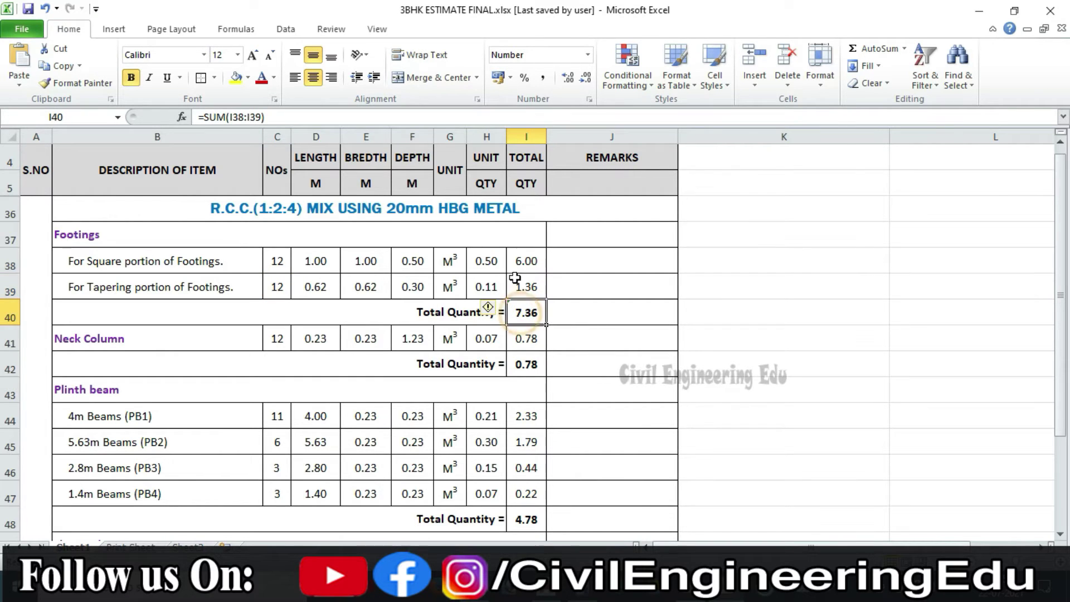
drag(532, 261, 530, 286)
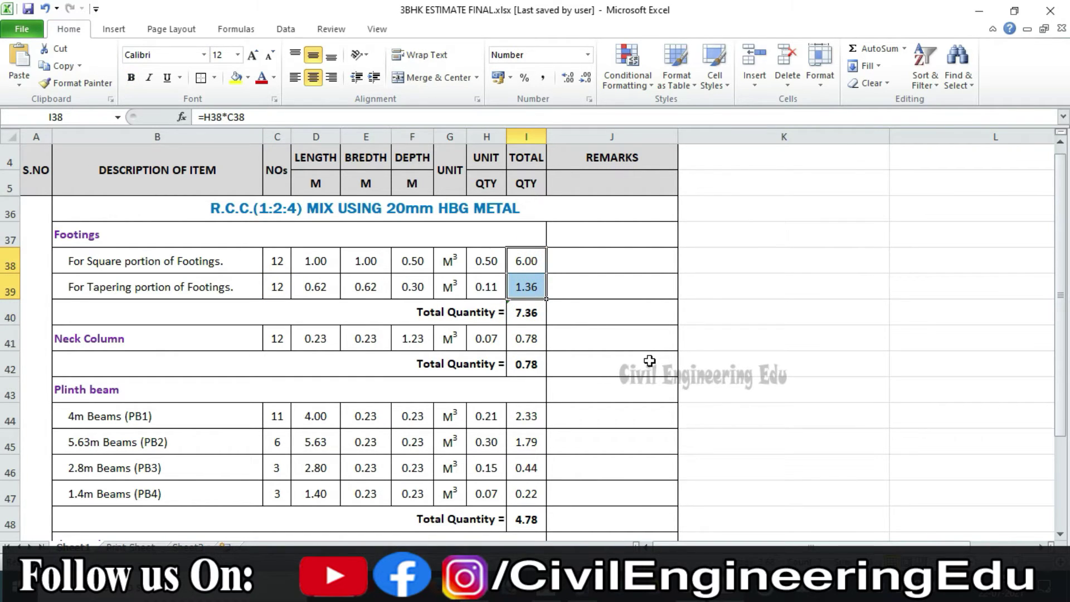
click(526, 310)
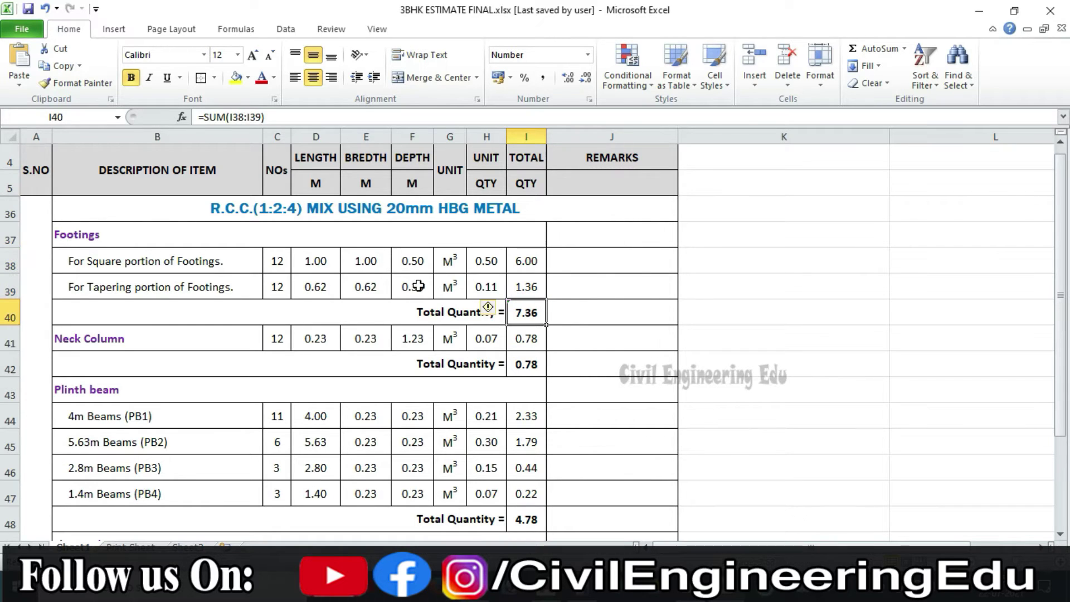
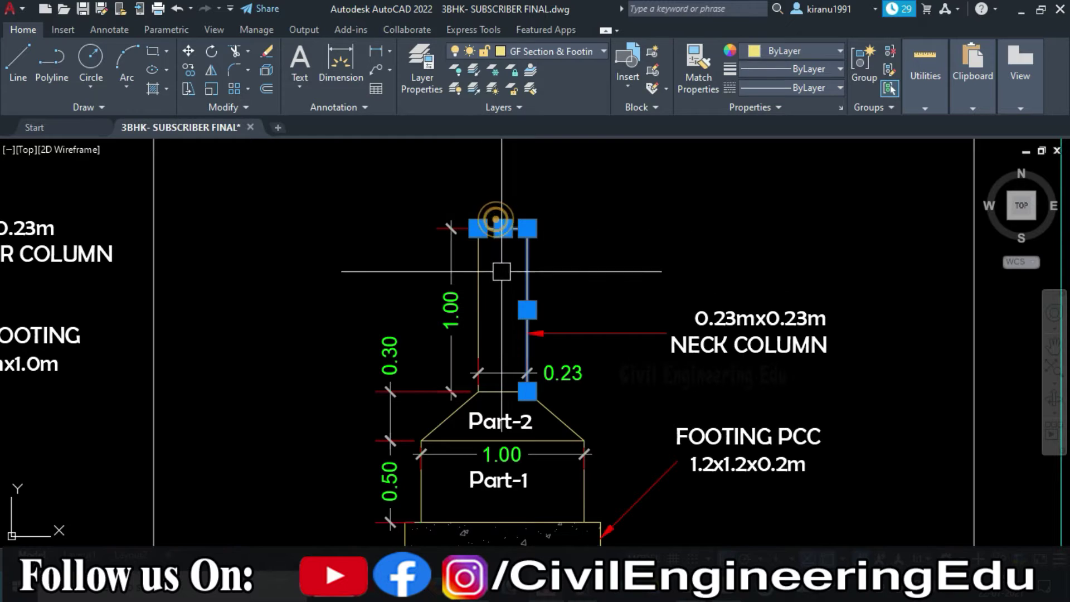
Step: Switch to the AutoCAD drawing and examine the neck column's outline above Part-2 of the footing
click(476, 268)
drag(635, 292, 604, 294)
key(Escape)
drag(586, 410, 559, 381)
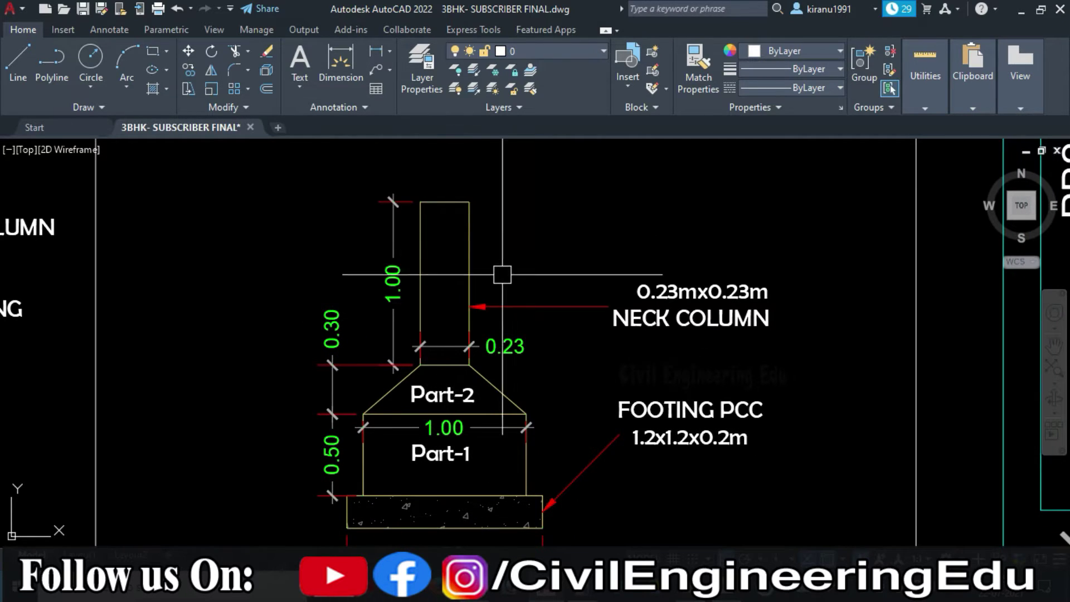
Step: Locate the ground floor section and examine the neck column between the footing and the plinth beam
scroll(502, 274, down, 5)
scroll(505, 432, up, 2)
mouse_move(505, 433)
mouse_down()
mouse_move(583, 338)
mouse_move(556, 348)
mouse_up()
scroll(400, 309, up, 4)
scroll(539, 345, down, 2)
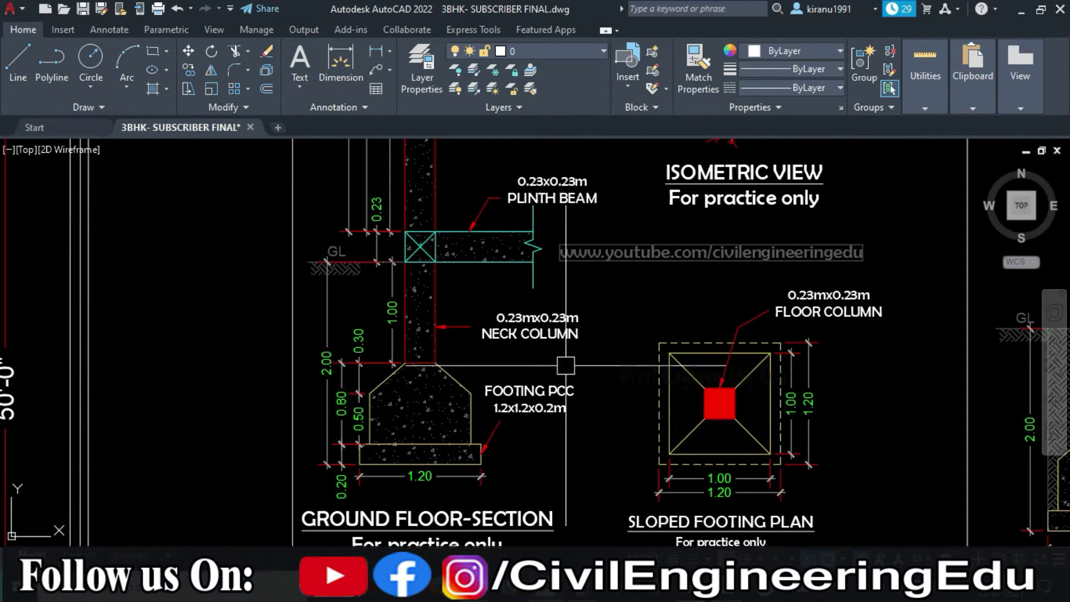
drag(618, 383, 583, 368)
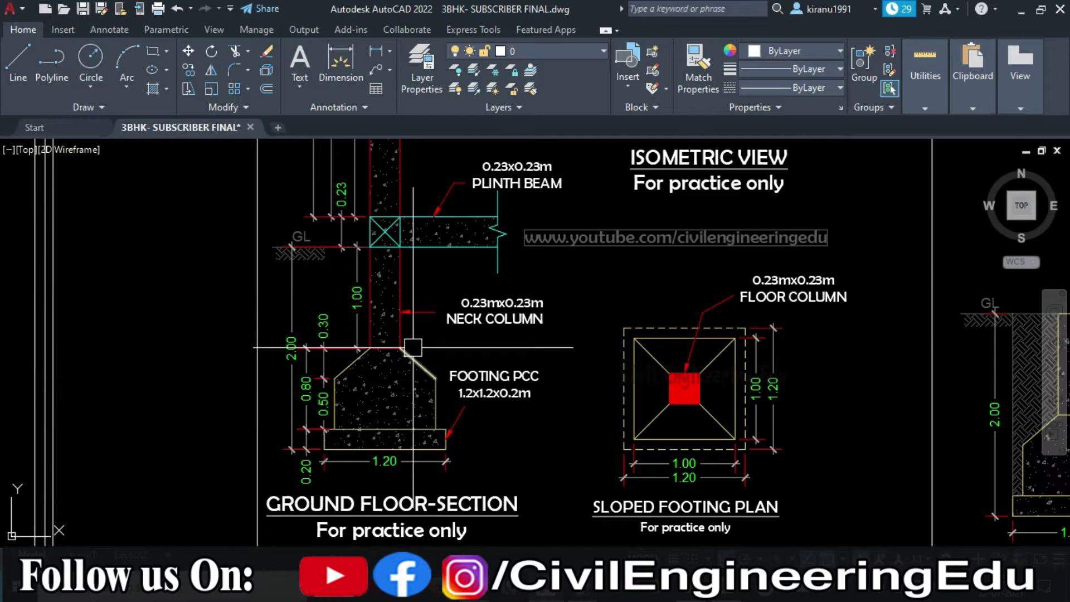
scroll(413, 347, up, 2)
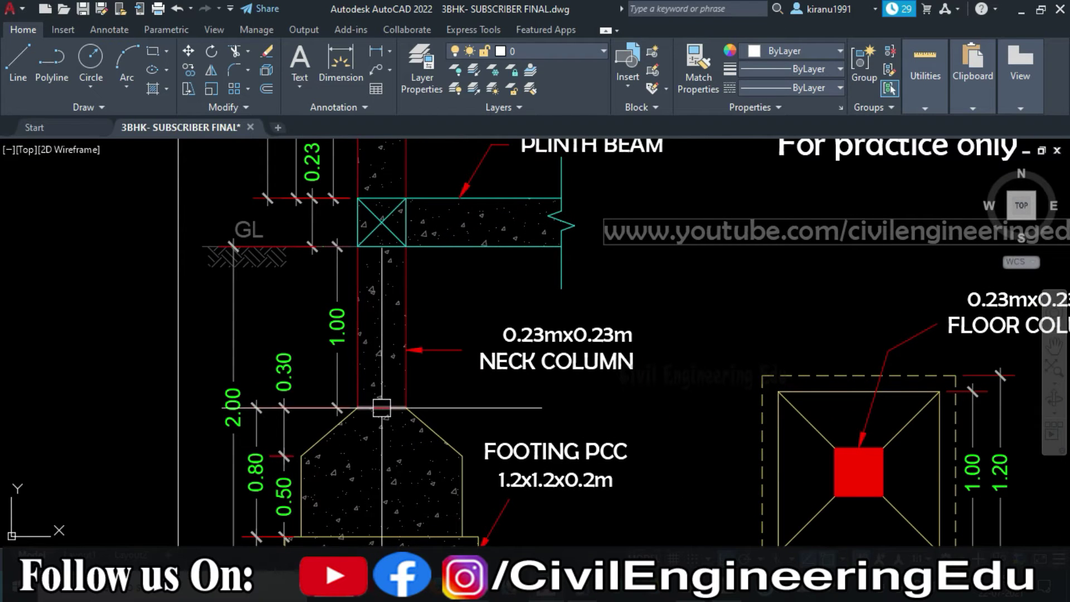
drag(429, 384, 426, 413)
drag(426, 336, 426, 356)
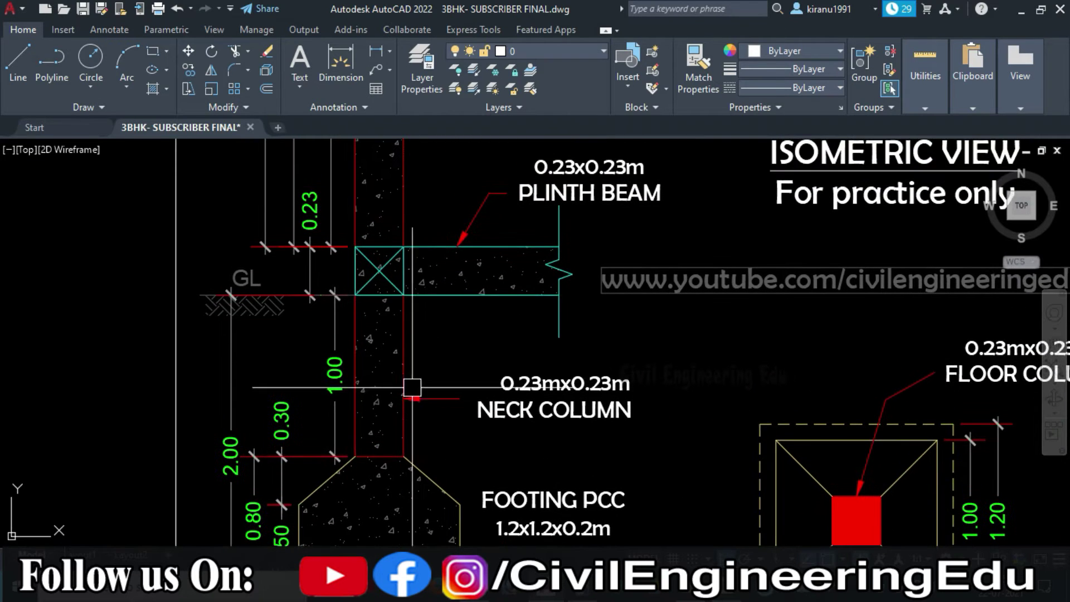
Step: Highlight the neck column's extent from the top of the footing to the top edge of the plinth beam
click(392, 457)
click(452, 245)
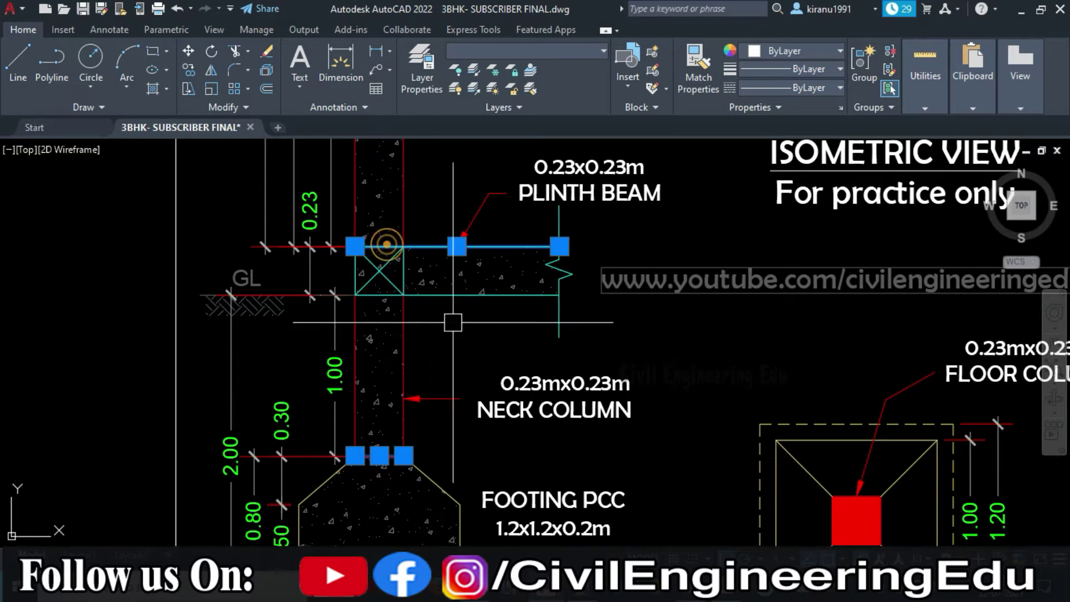
drag(477, 356, 463, 310)
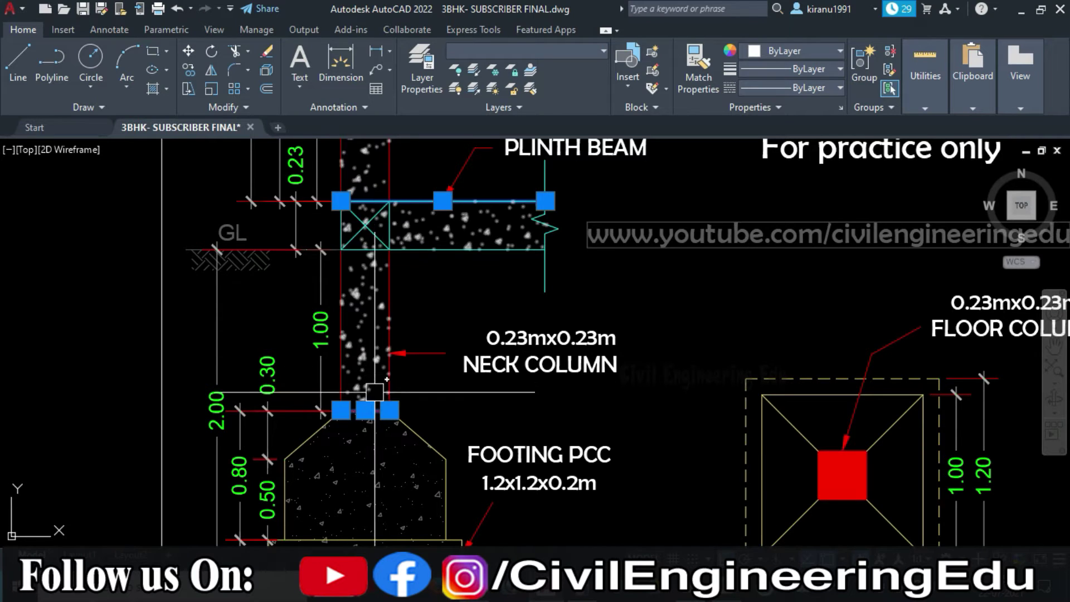
drag(374, 392, 377, 415)
key(Escape)
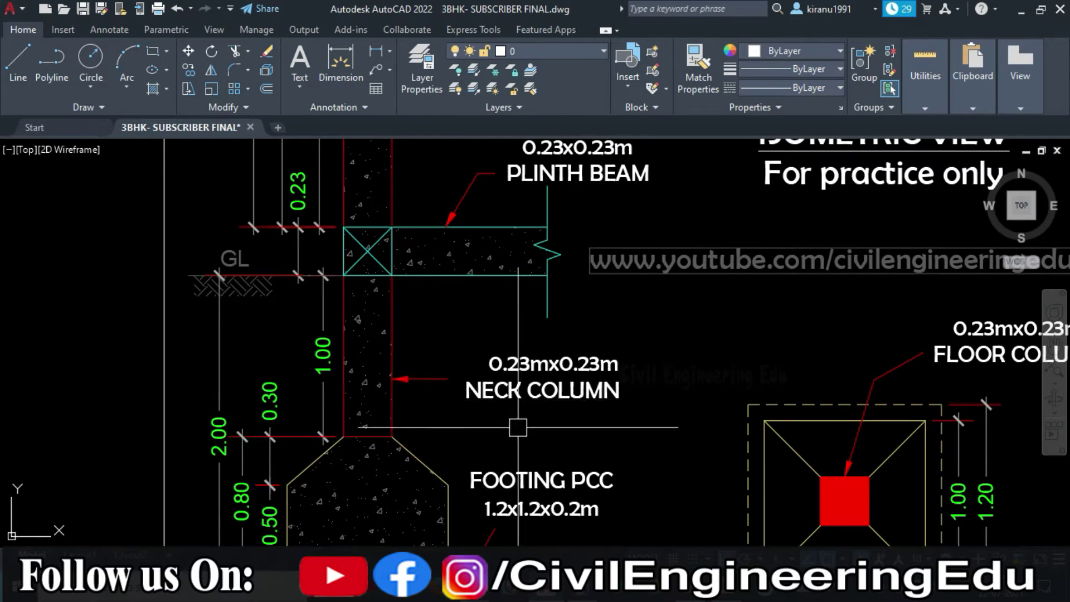
Step: Compare the neck column's size label in the section with the Neck Column row of the Excel estimate
drag(517, 427, 467, 390)
scroll(467, 390, up, 2)
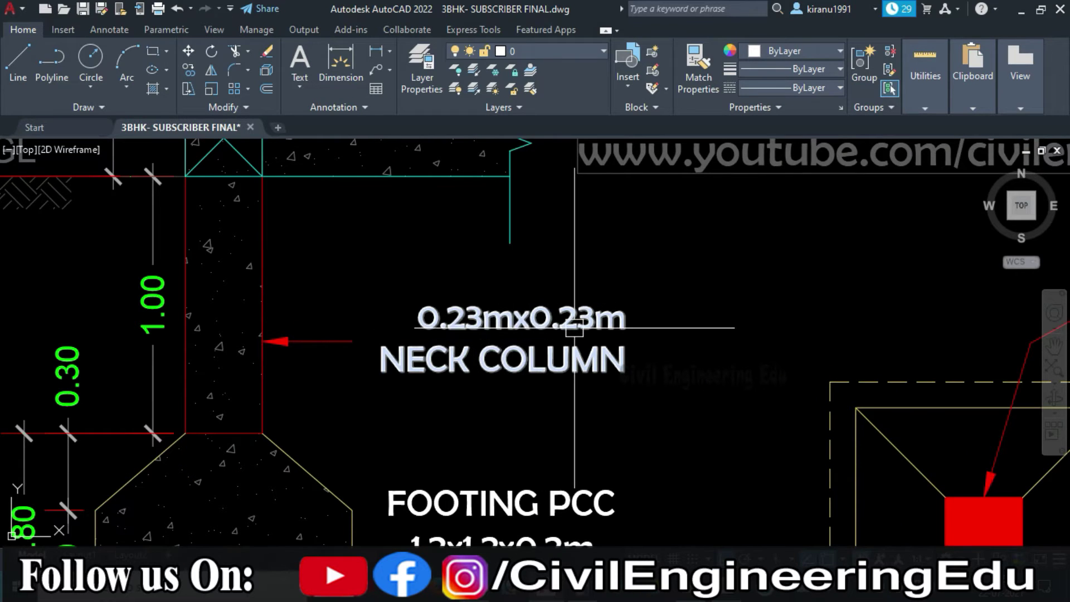
key(alt+Tab)
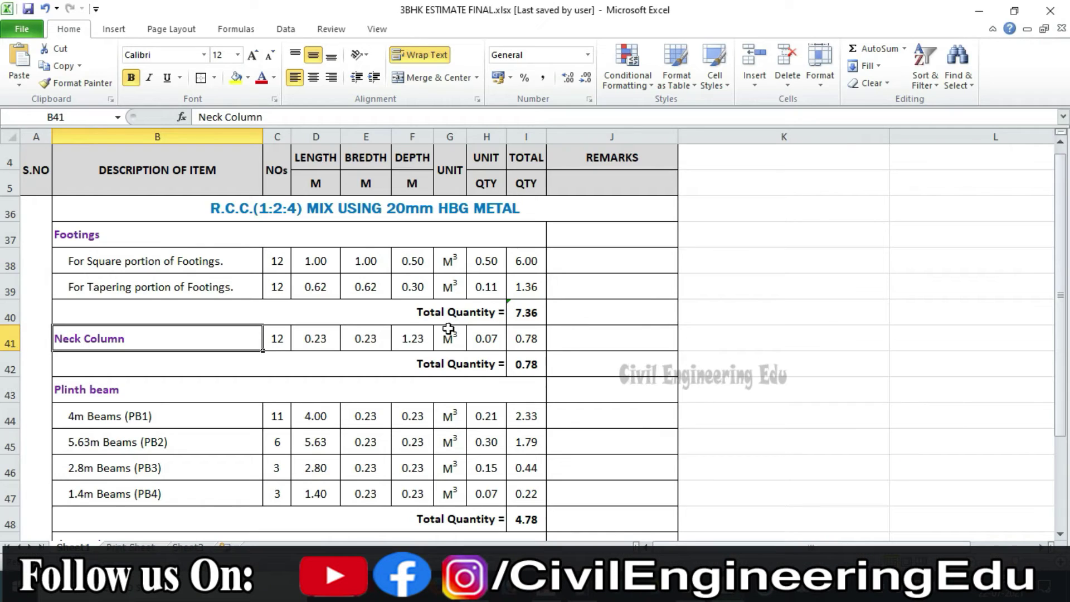
click(286, 337)
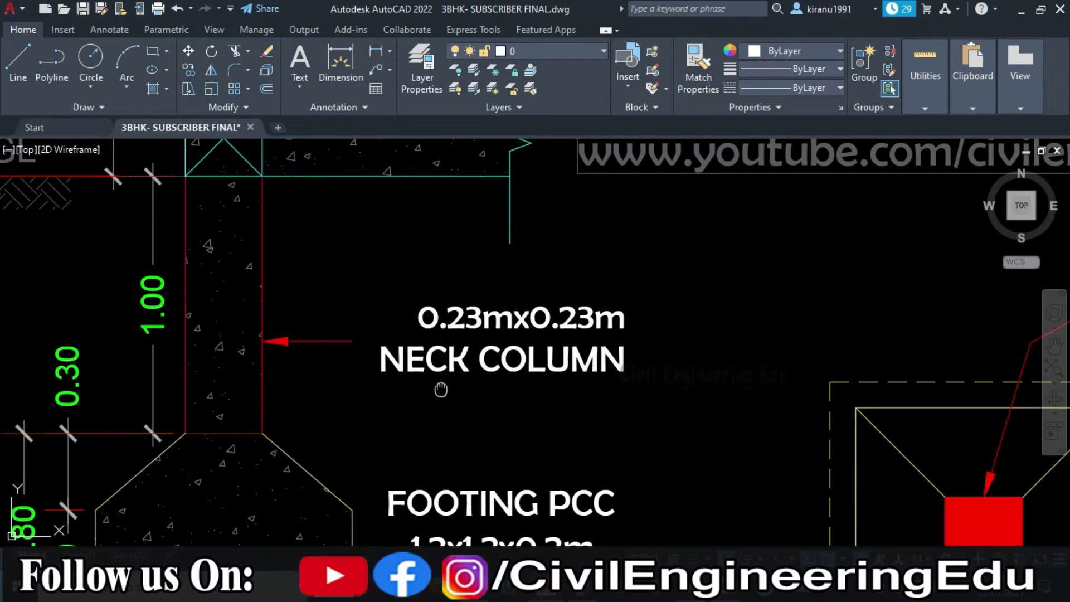
Step: Examine the neck column's height and the plinth beam depth in AutoCAD, and return to the Neck Column row in Excel
scroll(294, 390, down, 2)
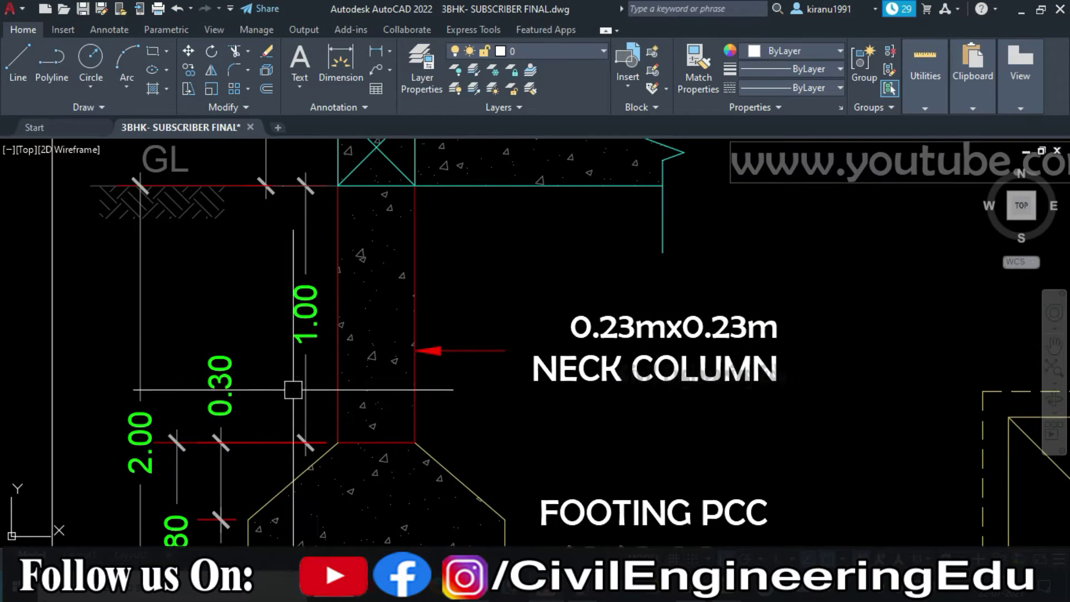
click(306, 377)
drag(468, 313, 461, 411)
key(Escape)
scroll(449, 327, down, 3)
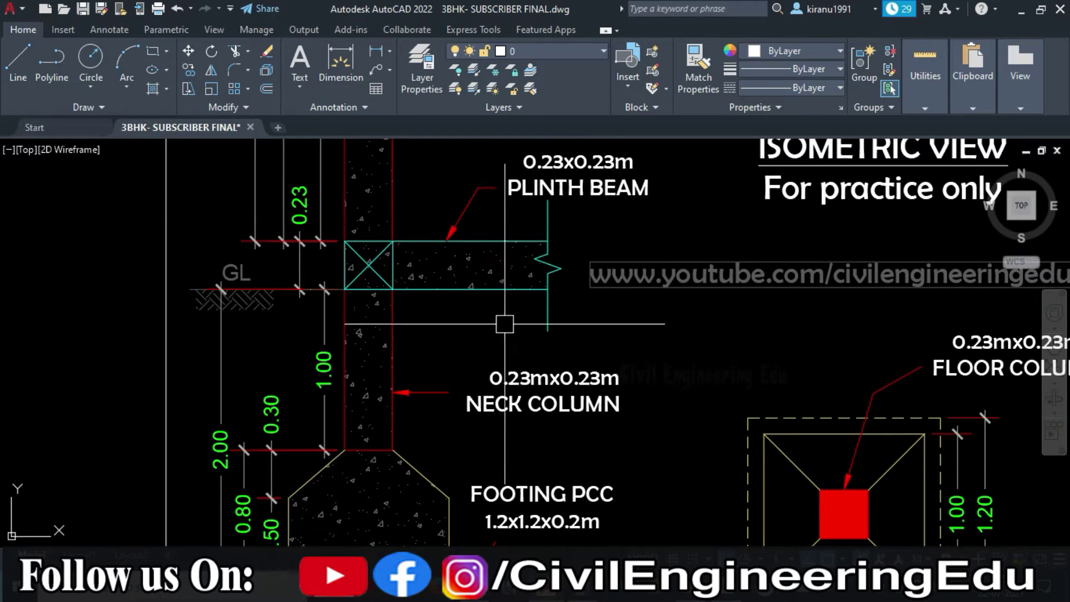
key(alt+Tab)
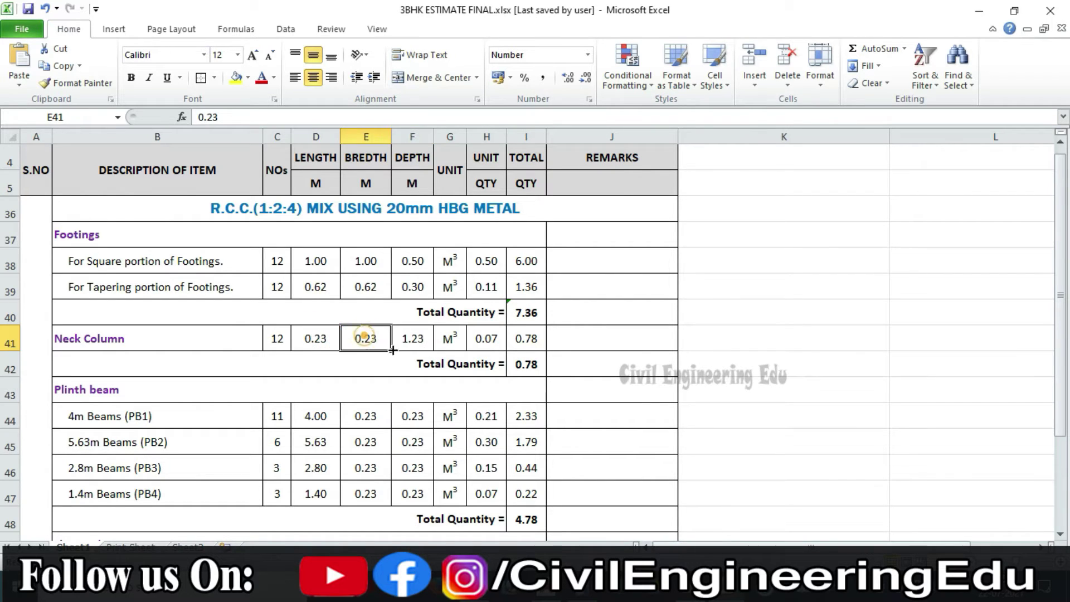
Step: Review the unit quantity, number and total quantity of the Neck Column row in the estimate
click(492, 338)
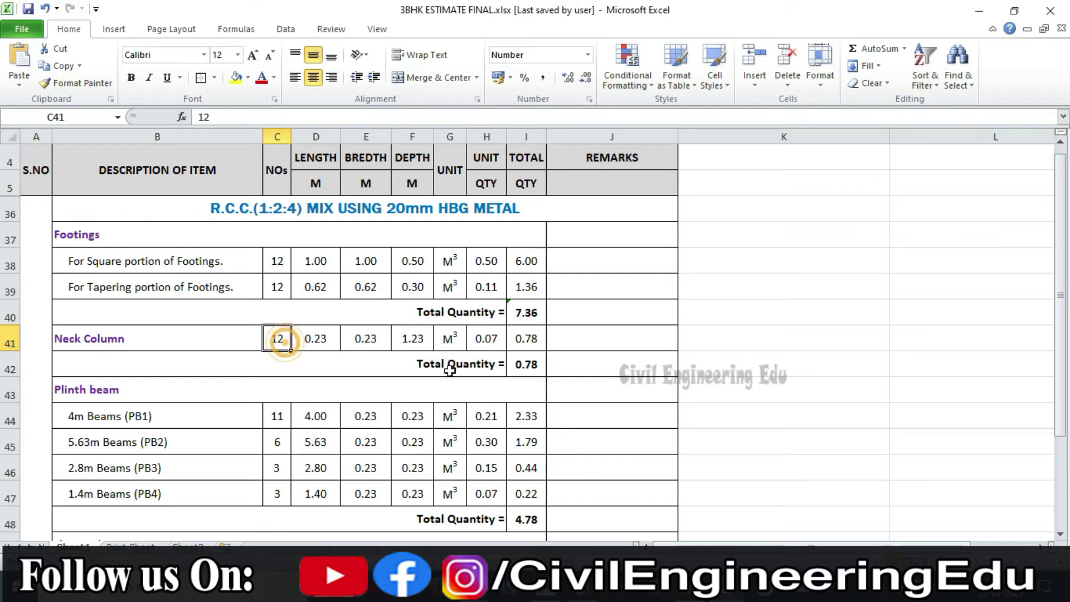
click(522, 368)
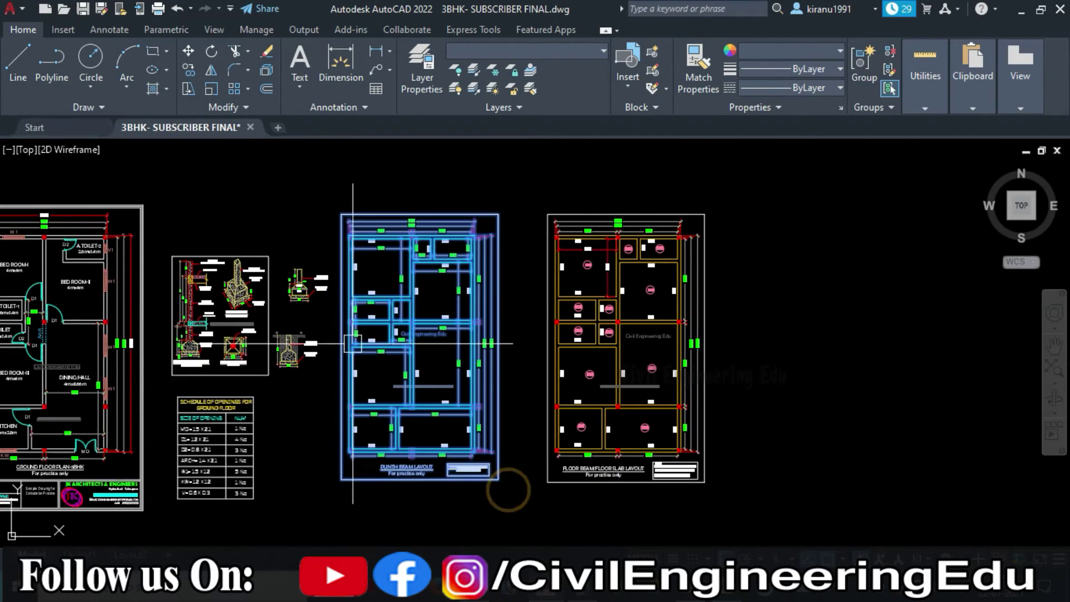
Step: In AutoCAD, locate the plinth beam layout and highlight the length dimension and PB1 label of the upper-left beam
scroll(454, 339, up, 5)
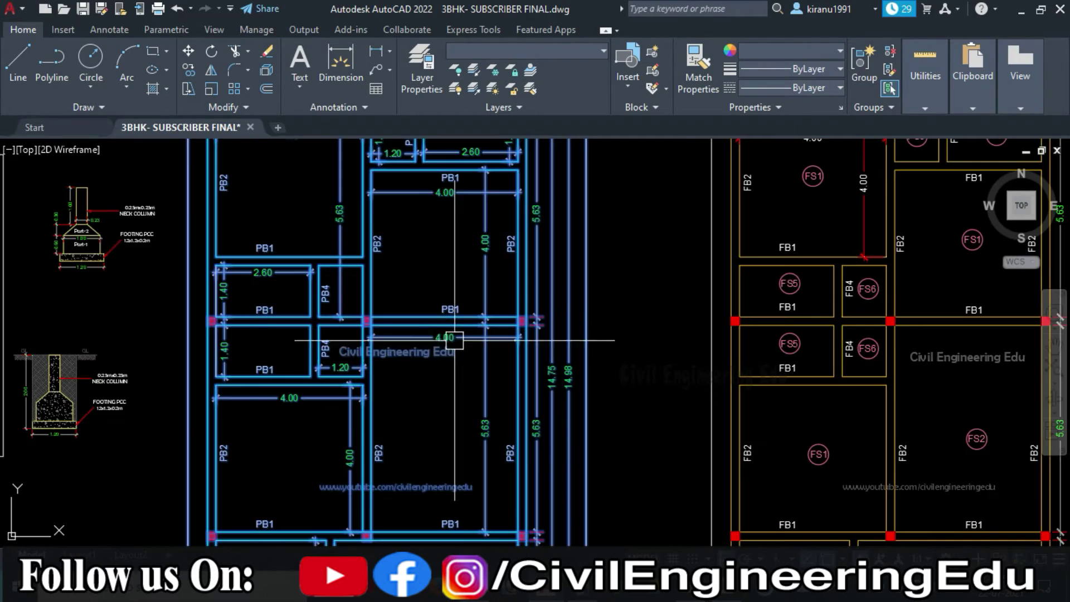
scroll(455, 340, up, 5)
mouse_move(325, 320)
mouse_down()
mouse_move(295, 420)
mouse_move(343, 333)
mouse_move(328, 328)
mouse_move(370, 346)
mouse_move(521, 325)
mouse_up()
scroll(300, 336, up, 2)
click(547, 229)
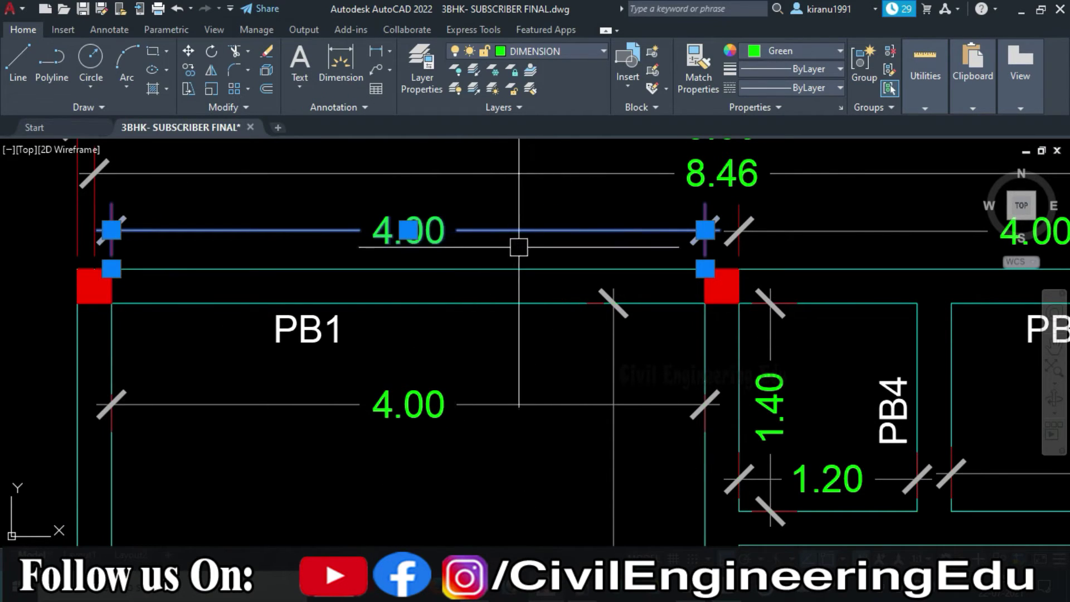
key(Escape)
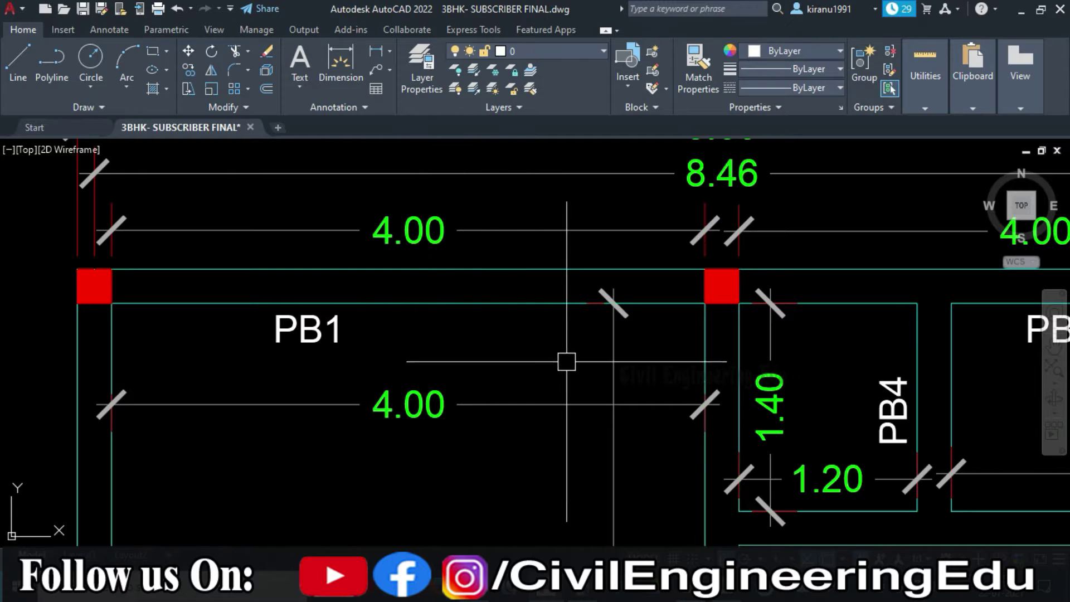
drag(566, 361, 513, 346)
click(341, 347)
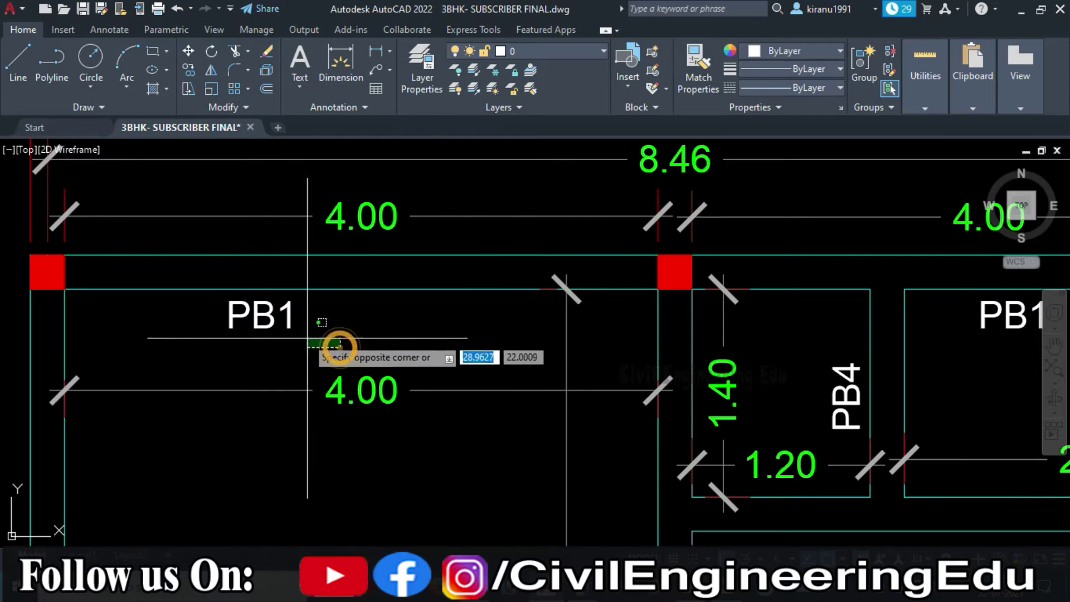
click(276, 324)
key(Escape)
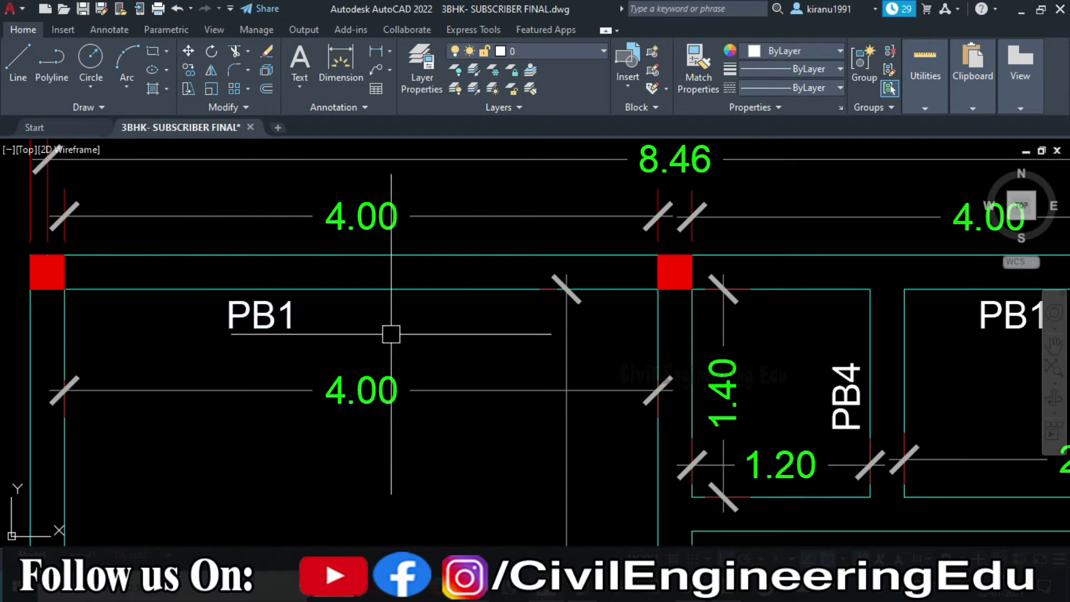
Step: Highlight the length dimension and PB1 label of the upper-right beam in the plinth beam layout
scroll(351, 330, down, 5)
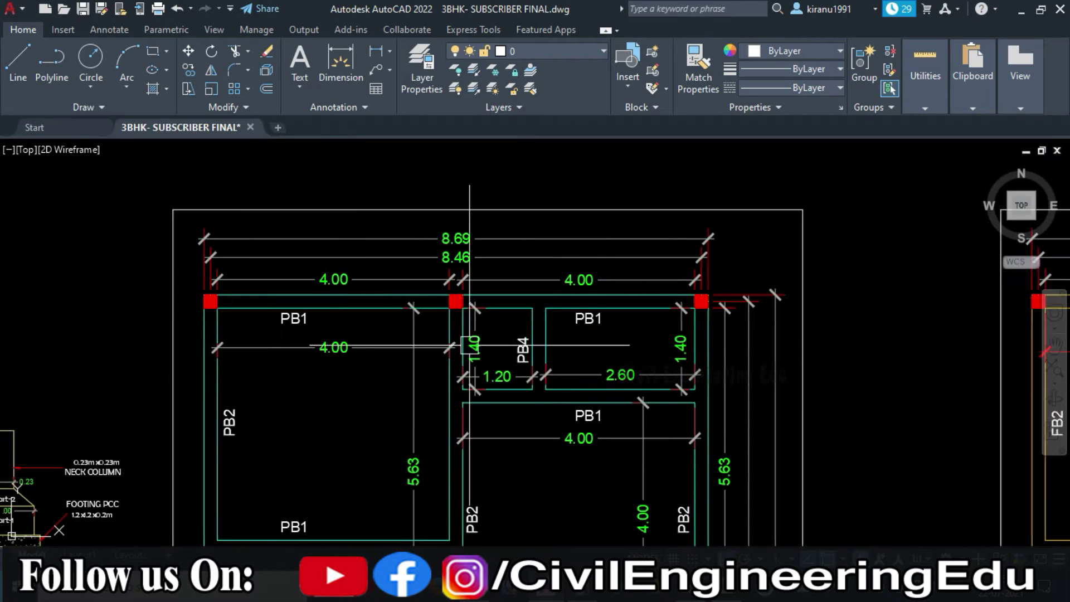
scroll(555, 313, up, 6)
click(638, 230)
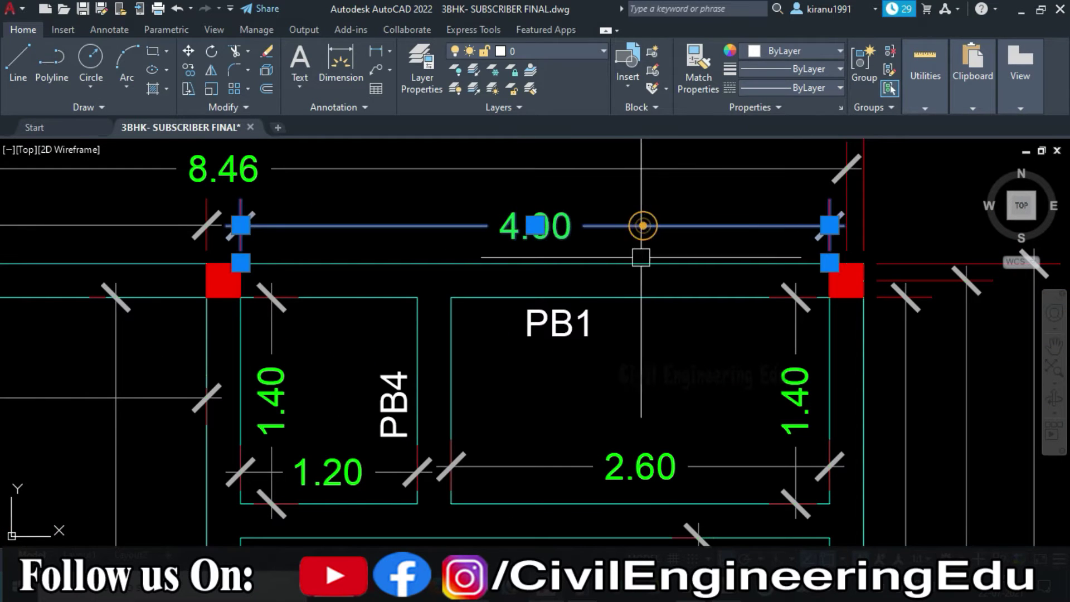
key(Escape)
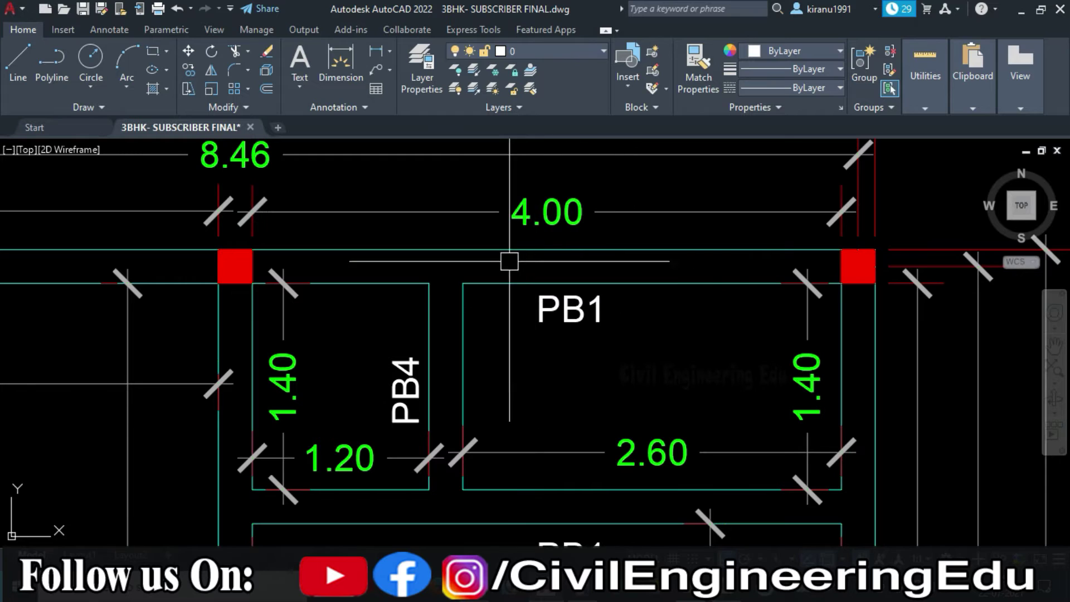
drag(748, 370, 753, 351)
click(670, 318)
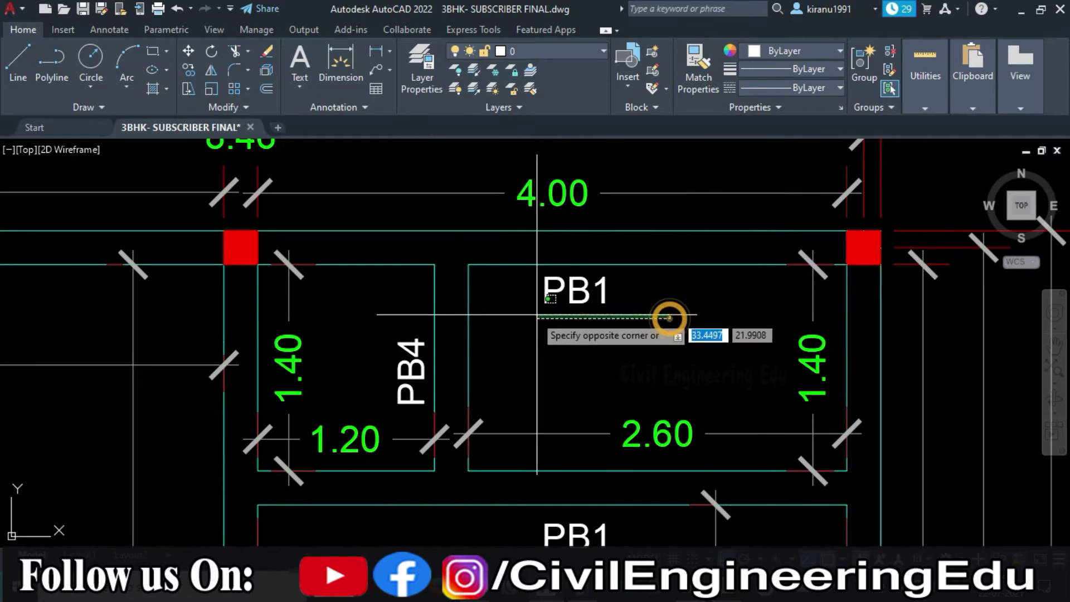
click(516, 295)
key(Escape)
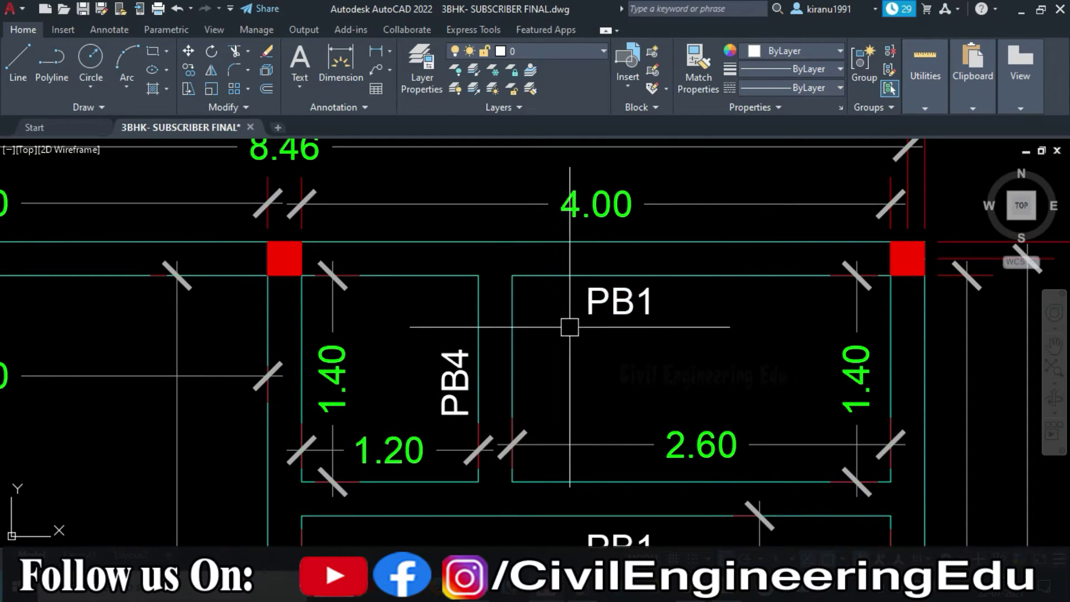
Step: Trace the PB1 beams from the top row of the plinth beam layout down to its bottom row
scroll(683, 325, down, 4)
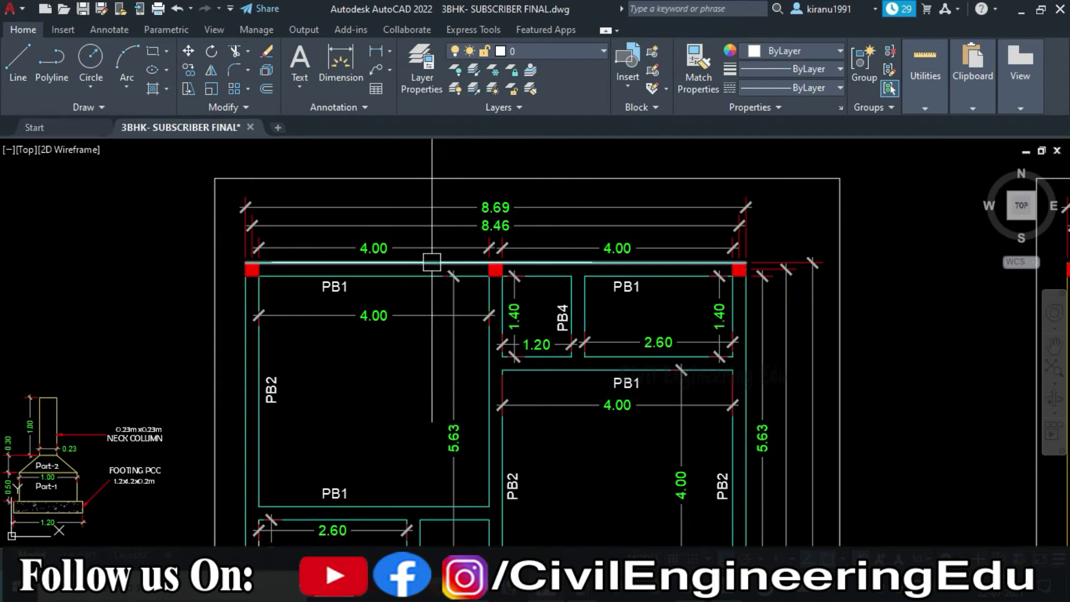
drag(532, 401, 501, 364)
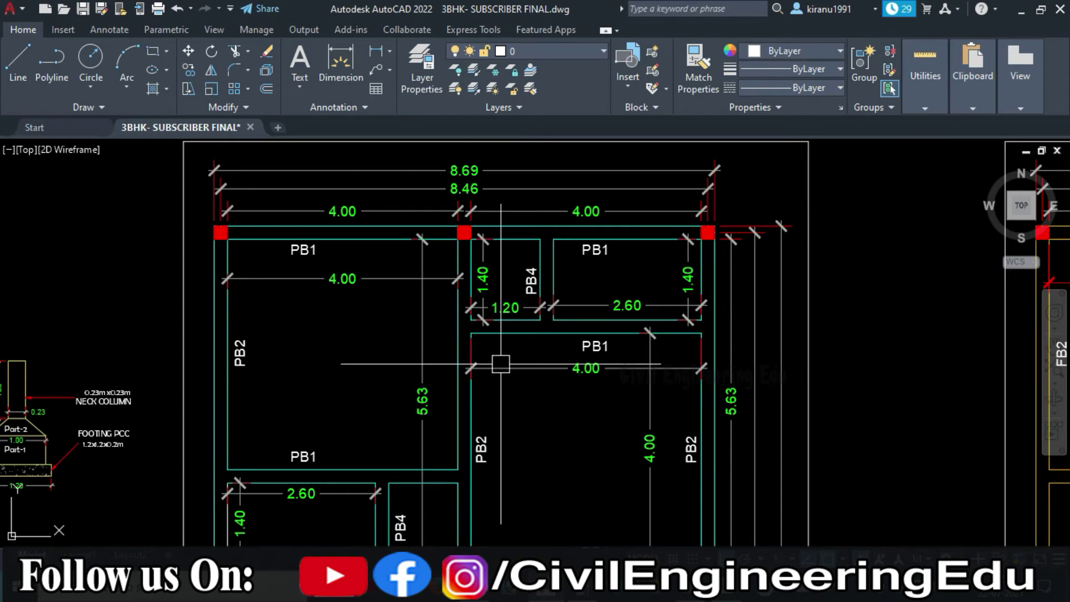
drag(409, 410, 419, 272)
drag(396, 428, 425, 255)
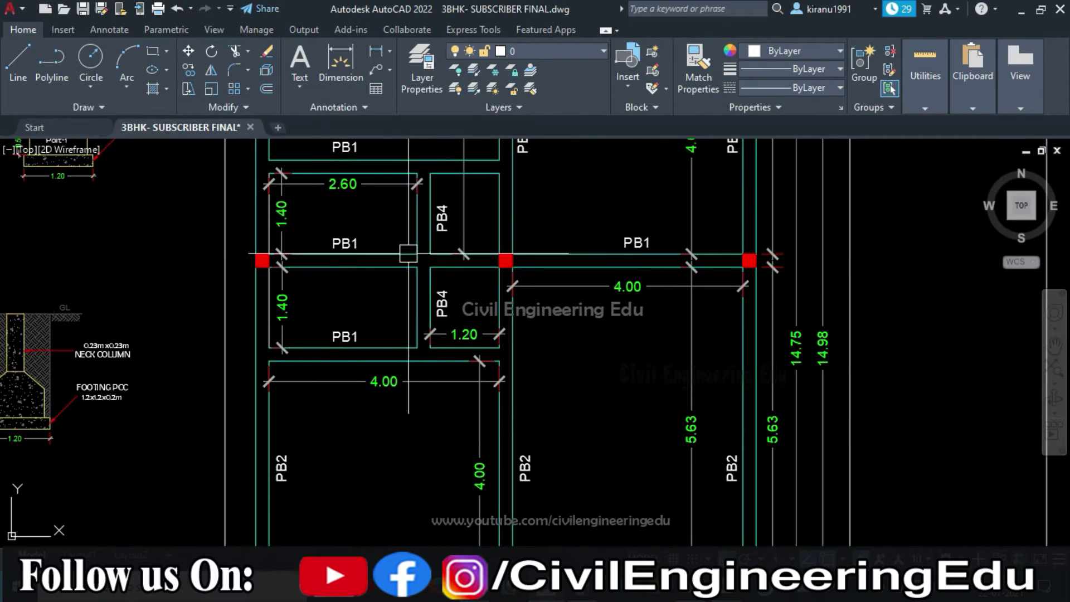
drag(477, 365, 441, 245)
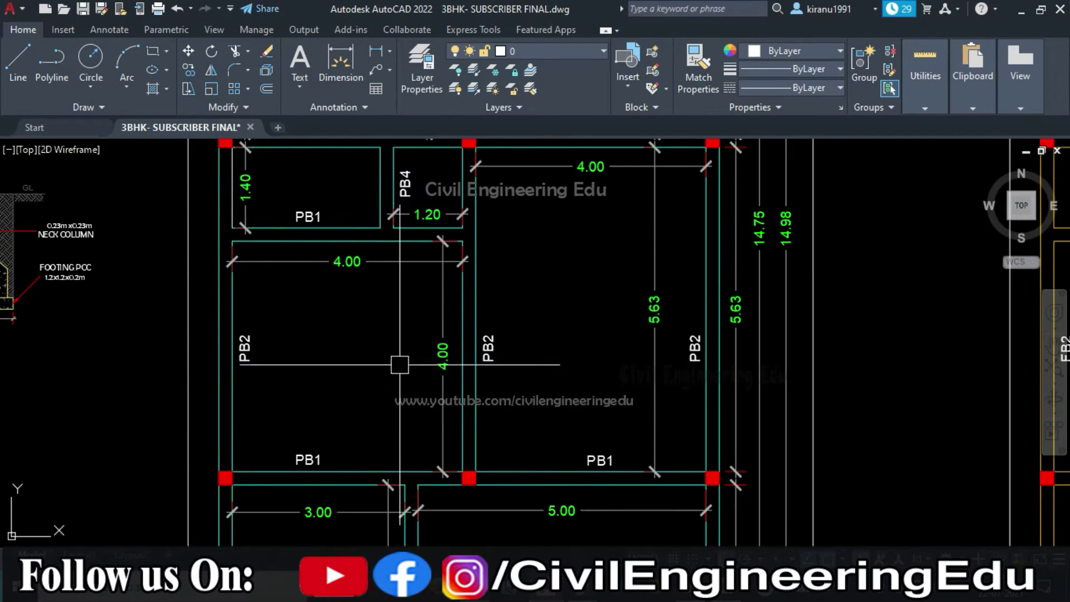
drag(393, 400, 381, 347)
drag(400, 470, 429, 235)
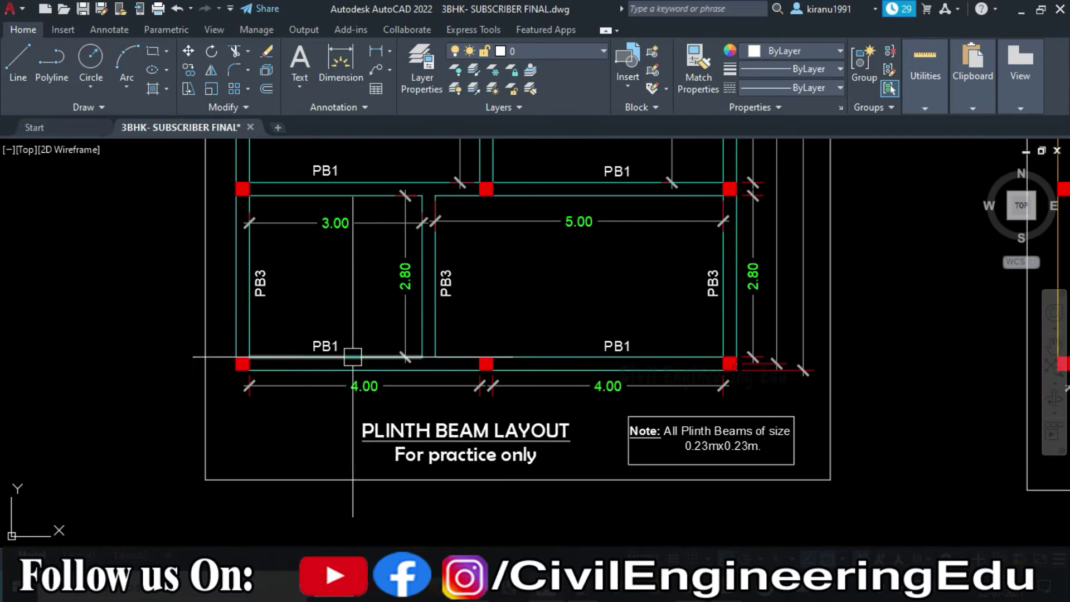
Step: Follow the PB1 beams from the bottom row back up to the top row, checking the layout's right half
drag(526, 330, 388, 465)
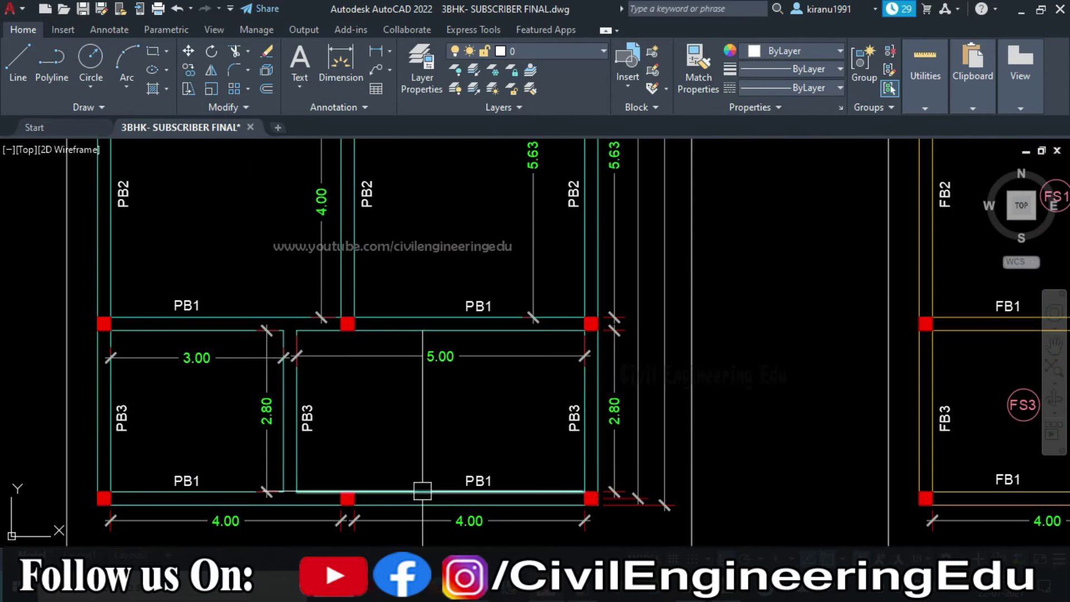
drag(511, 402, 527, 514)
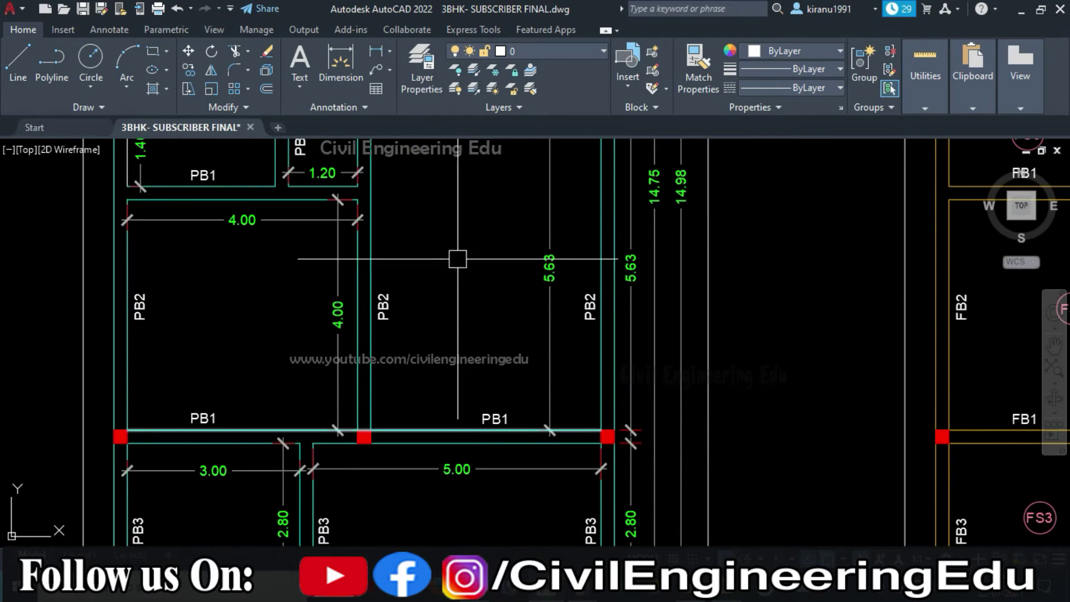
drag(439, 187, 446, 478)
drag(478, 277, 457, 485)
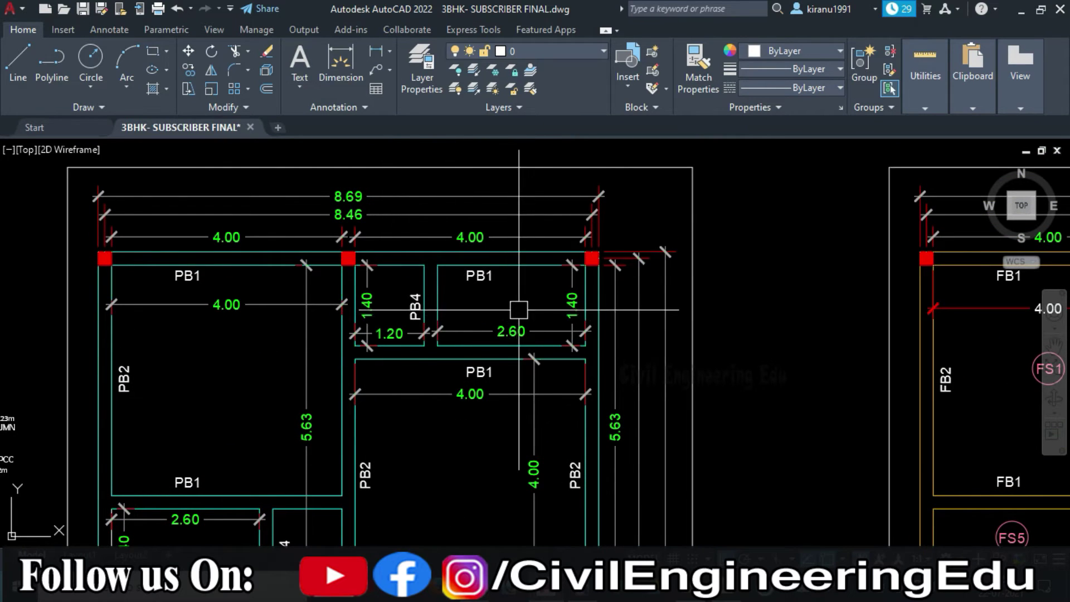
drag(518, 309, 537, 290)
drag(434, 366, 452, 380)
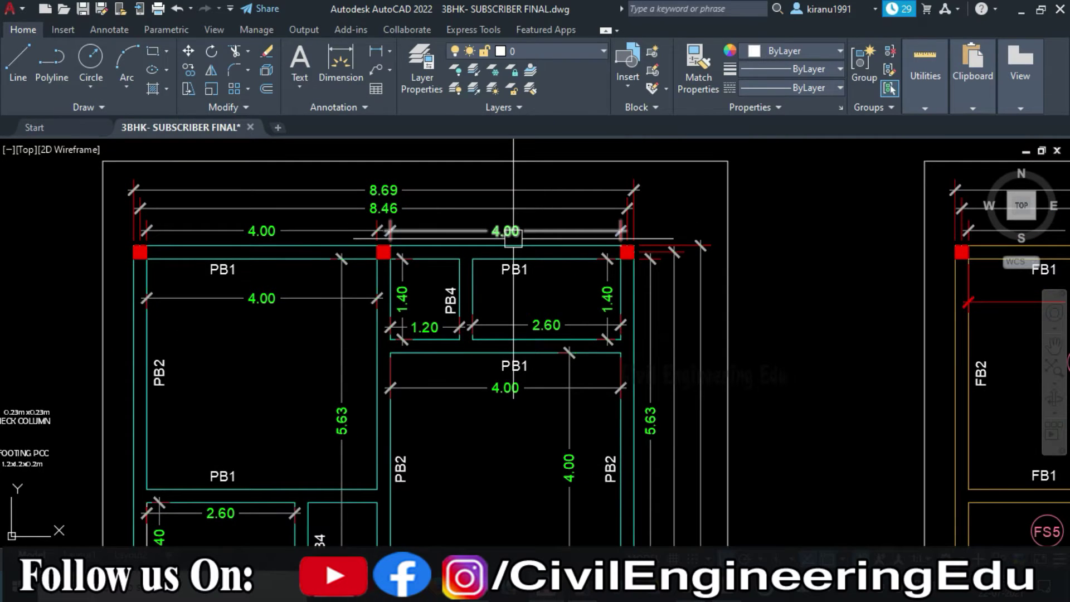
Step: Switch to Excel and review the number, length, breadth, depth and total quantity of the 4m Beams (PB1) row
key(alt+Tab)
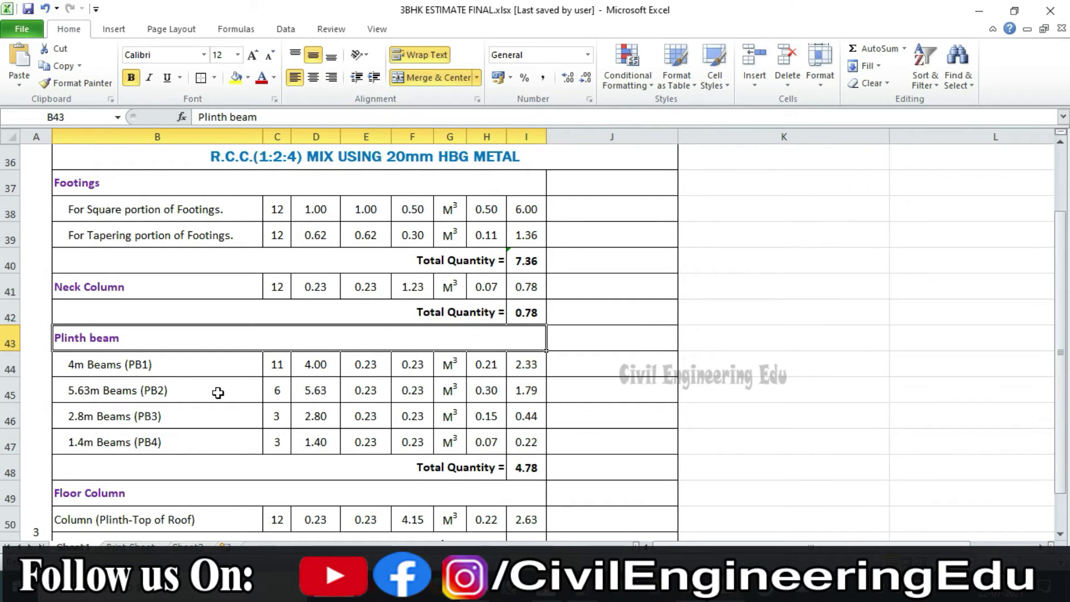
click(99, 366)
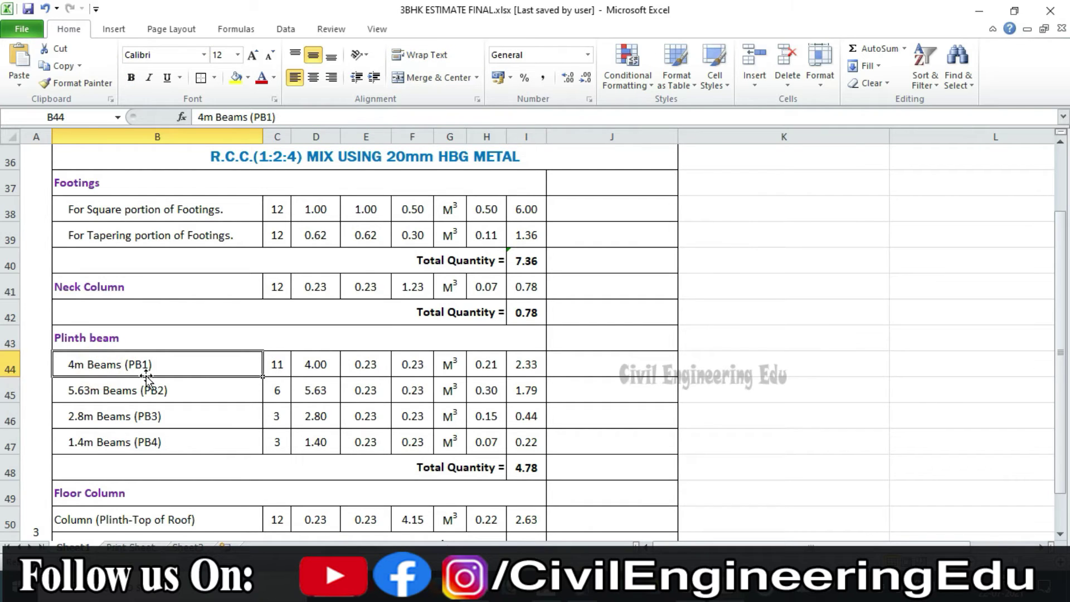
click(284, 365)
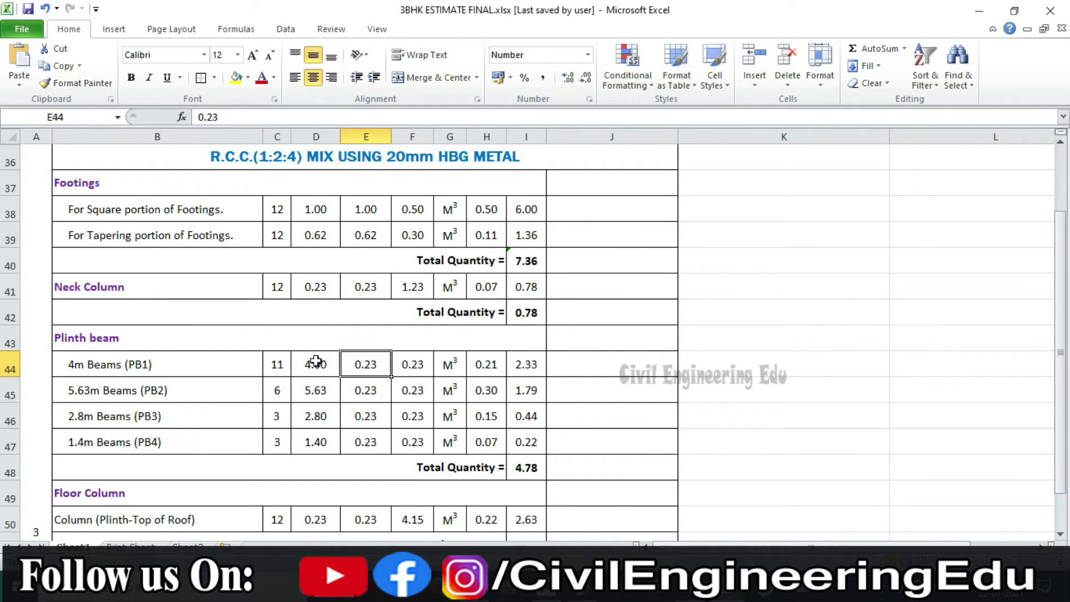
drag(315, 361, 403, 361)
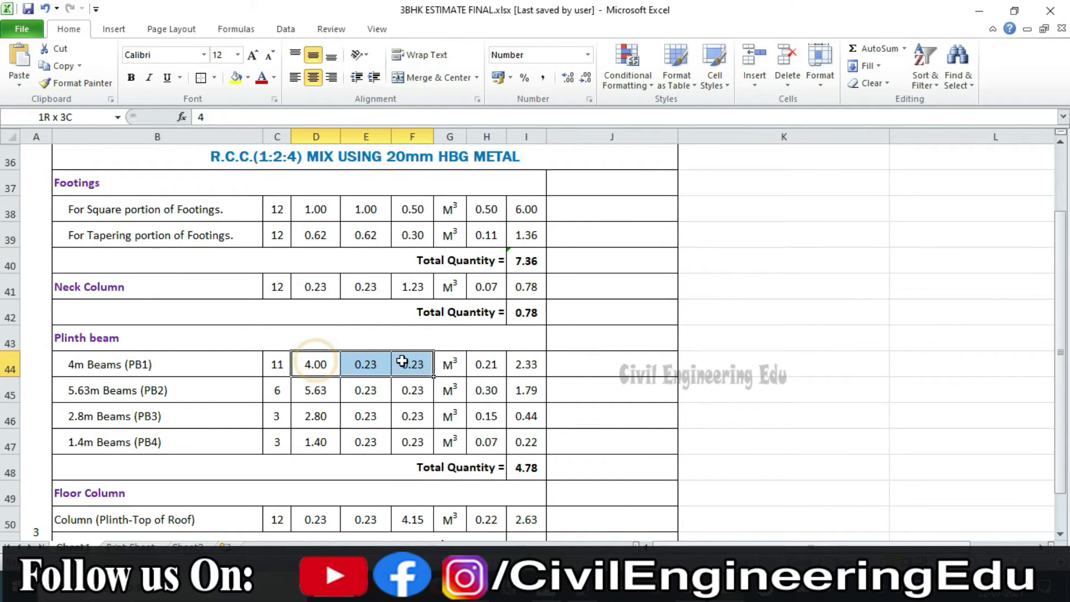
click(277, 369)
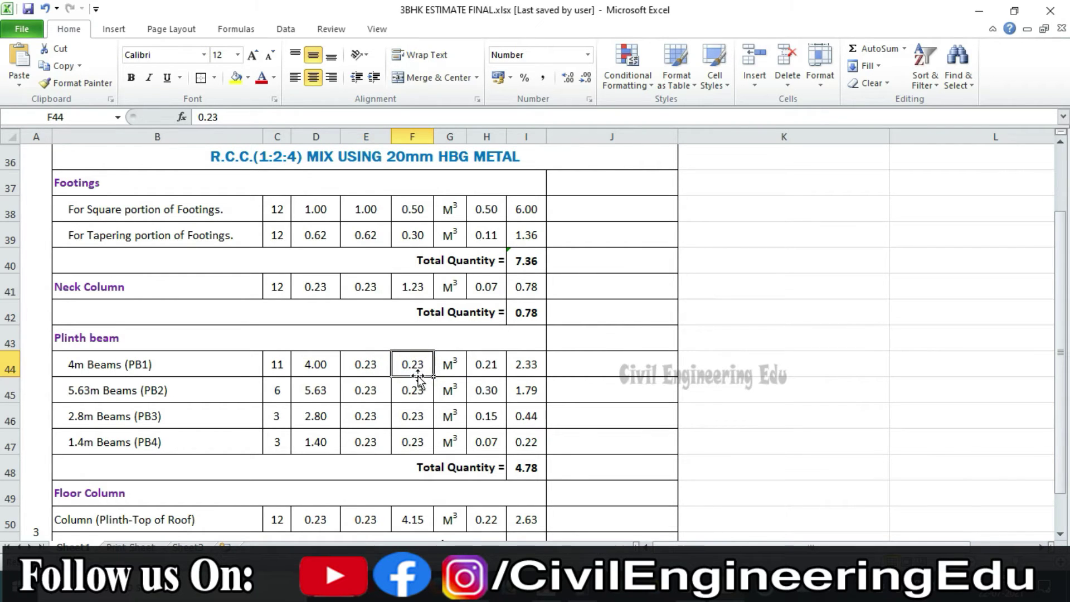
click(366, 362)
click(410, 368)
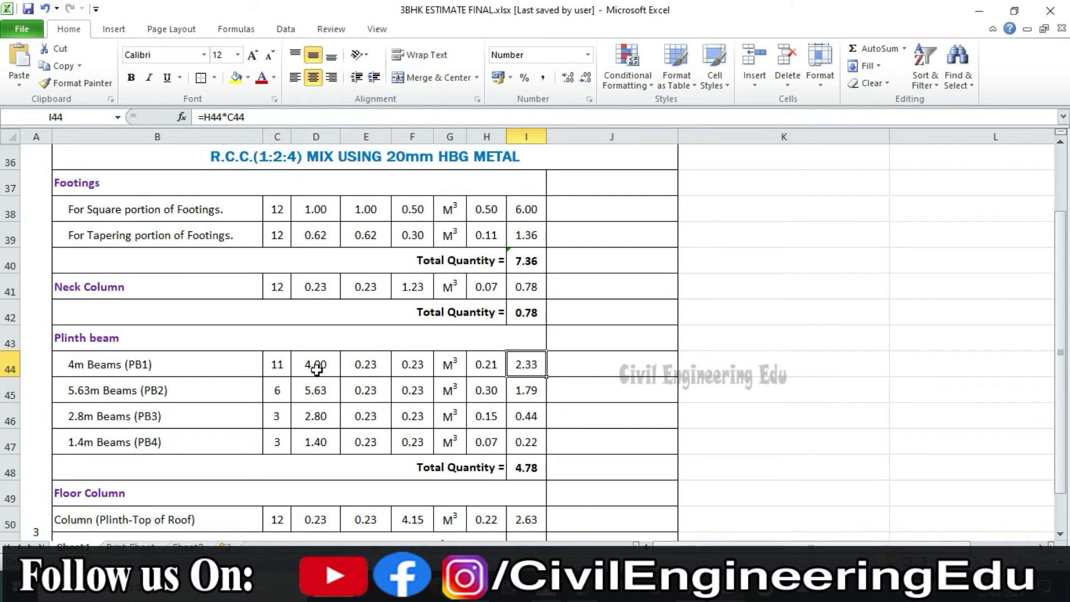
click(187, 366)
Step: Select the 5.63m Beams (PB2) description in Excel and highlight the matching 5.63 length dimension in AutoCAD's plinth beam layout
click(206, 389)
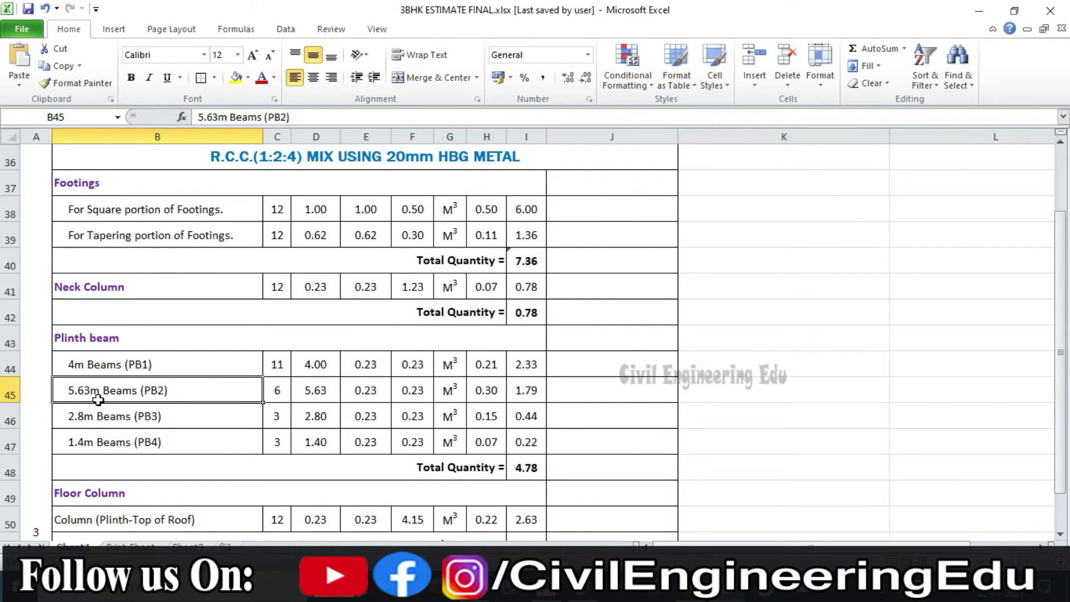
key(alt+Tab)
scroll(557, 386, down, 4)
scroll(429, 325, up, 4)
click(489, 279)
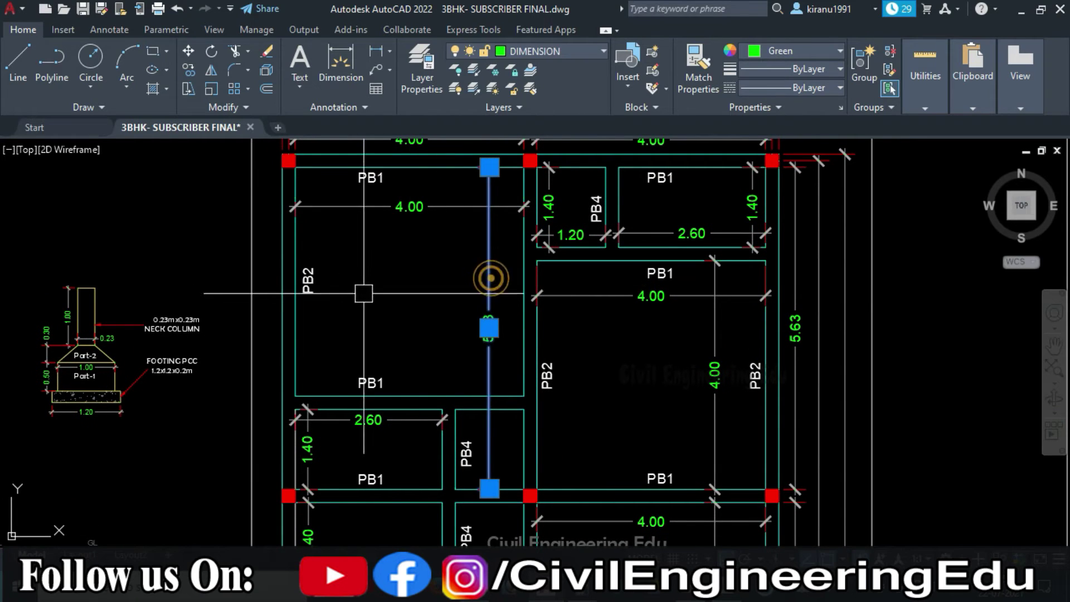
drag(364, 293, 360, 312)
key(Escape)
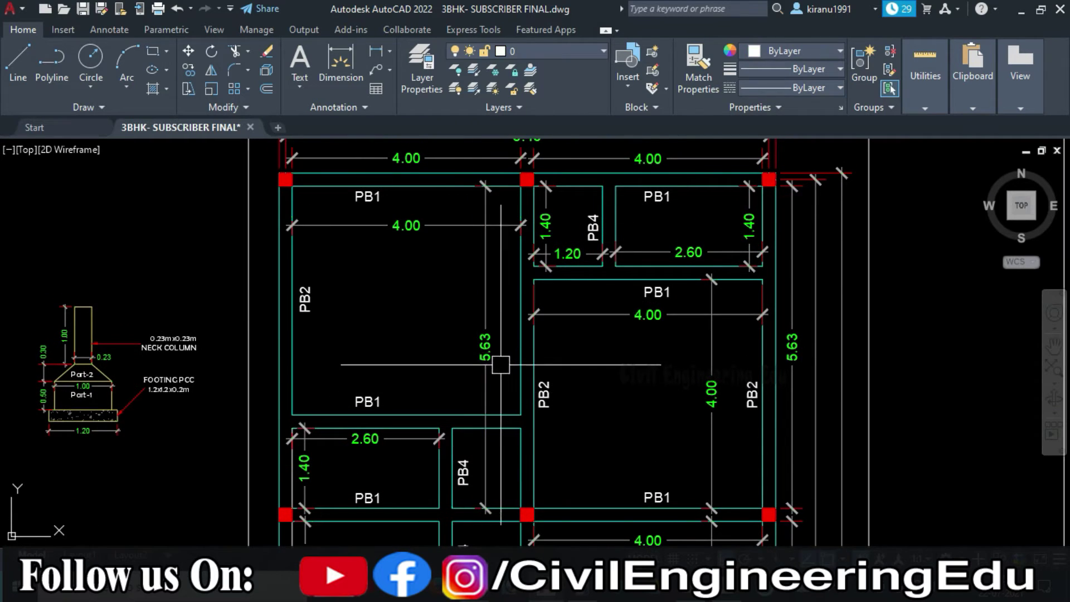
Step: Examine the upper-left vertical beam's extent between columns, highlight its PB2 label, and return to the surrounding PB2 beams
scroll(500, 365, up, 5)
scroll(525, 320, down, 2)
scroll(525, 320, down, 5)
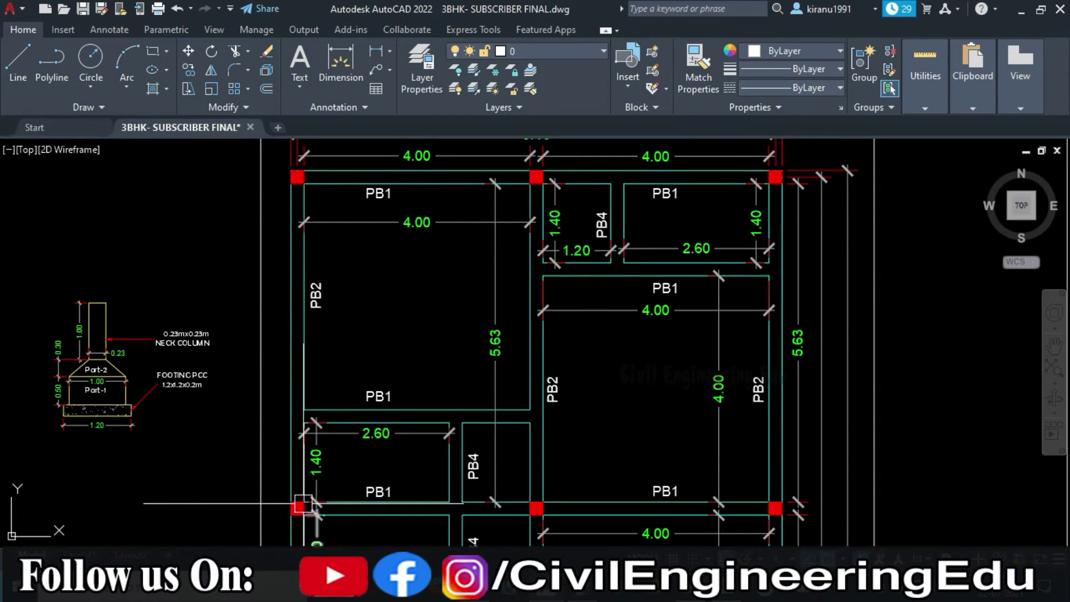
drag(370, 480, 365, 473)
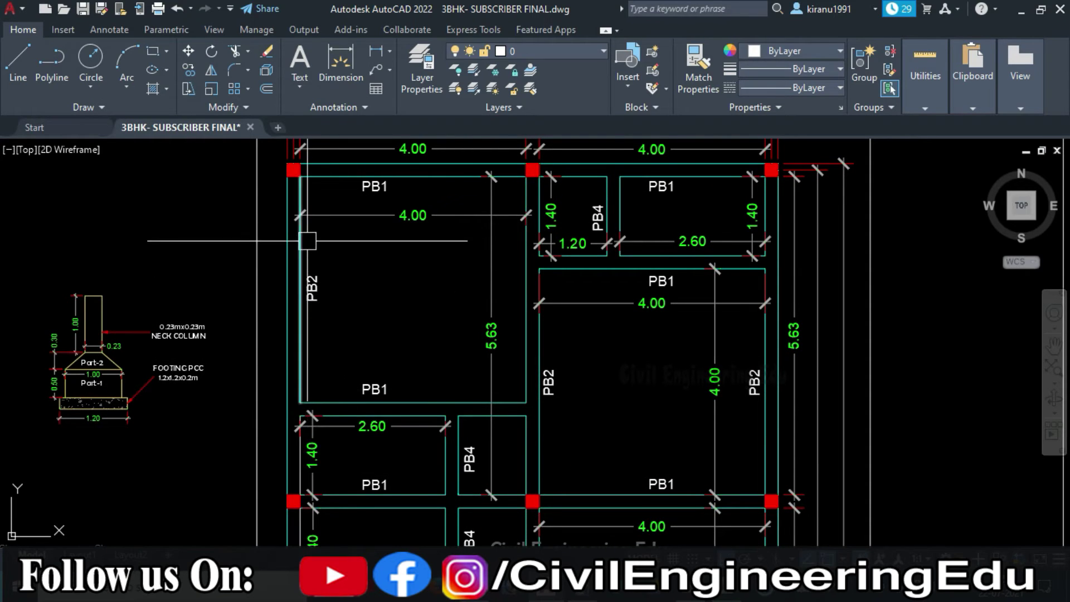
scroll(387, 334, up, 3)
click(351, 357)
click(289, 249)
scroll(320, 312, up, 2)
key(Escape)
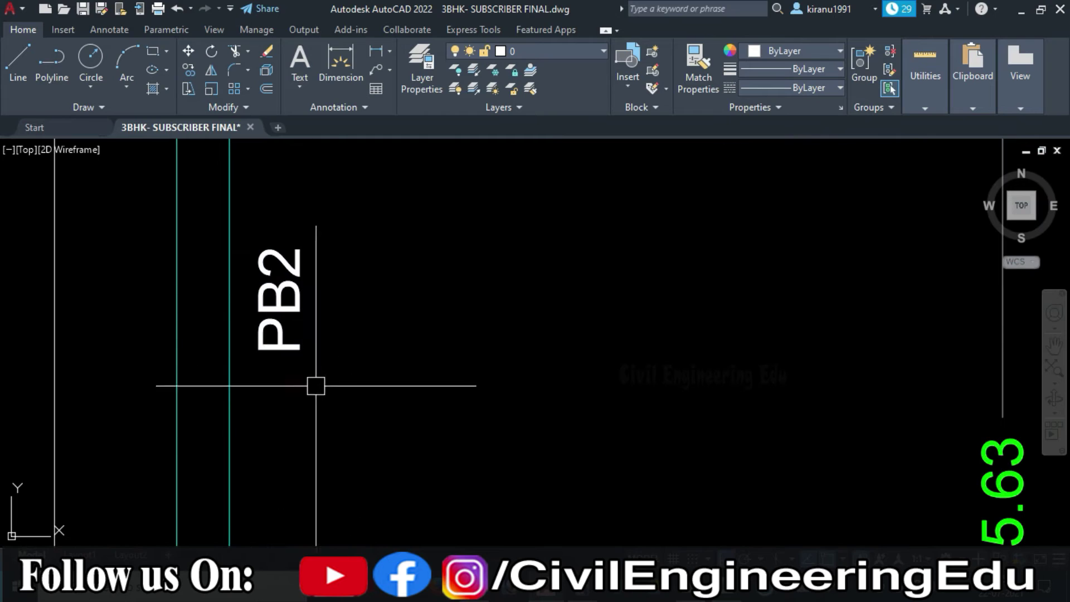
scroll(321, 361, down, 8)
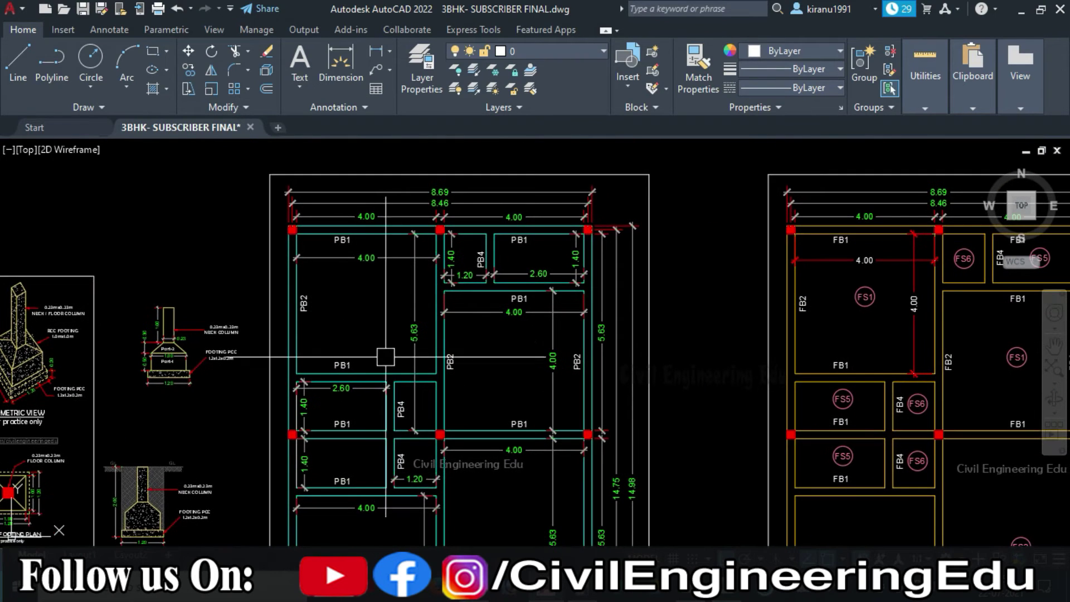
scroll(334, 334, up, 3)
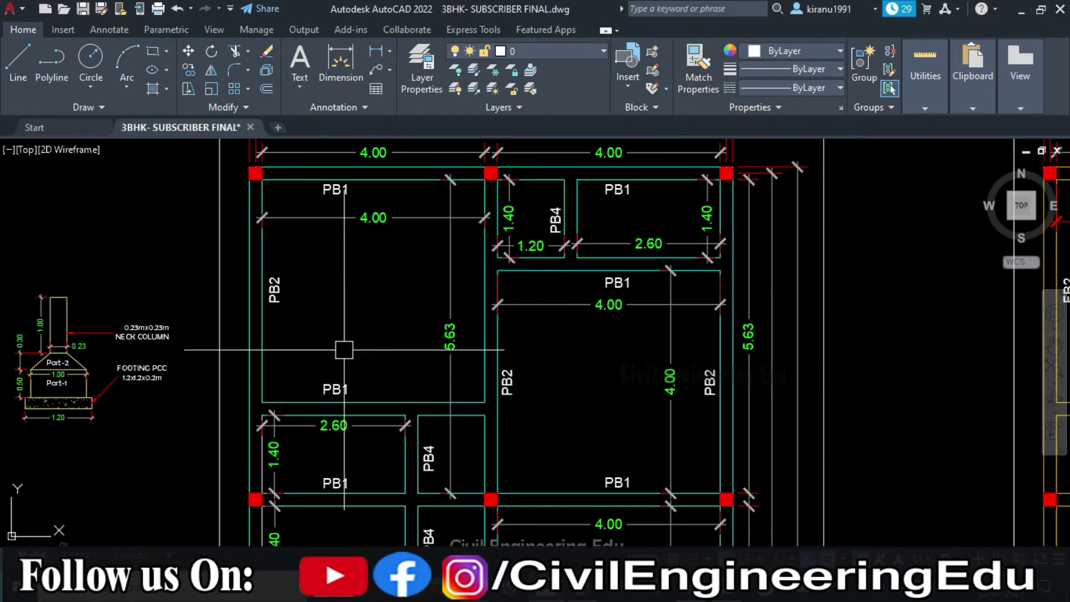
Step: Follow the PB2 beams down the plinth beam layout, checking their extents between columns against the 5.63 length dimension
drag(390, 368, 346, 367)
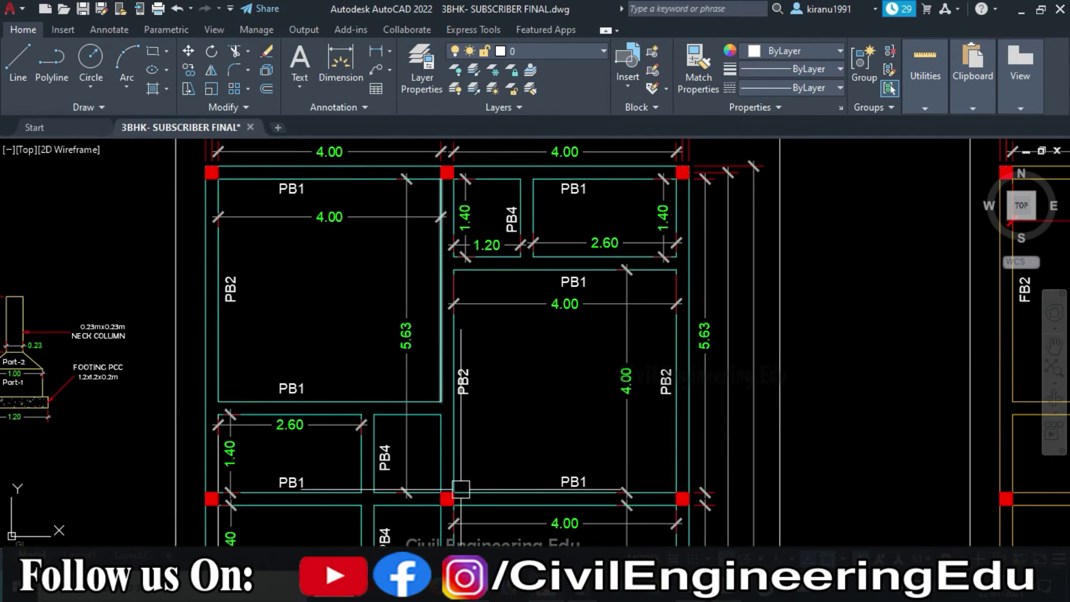
scroll(504, 452, right, 2)
mouse_move(525, 430)
mouse_down()
mouse_move(568, 284)
mouse_move(590, 109)
mouse_up()
drag(578, 355, 577, 328)
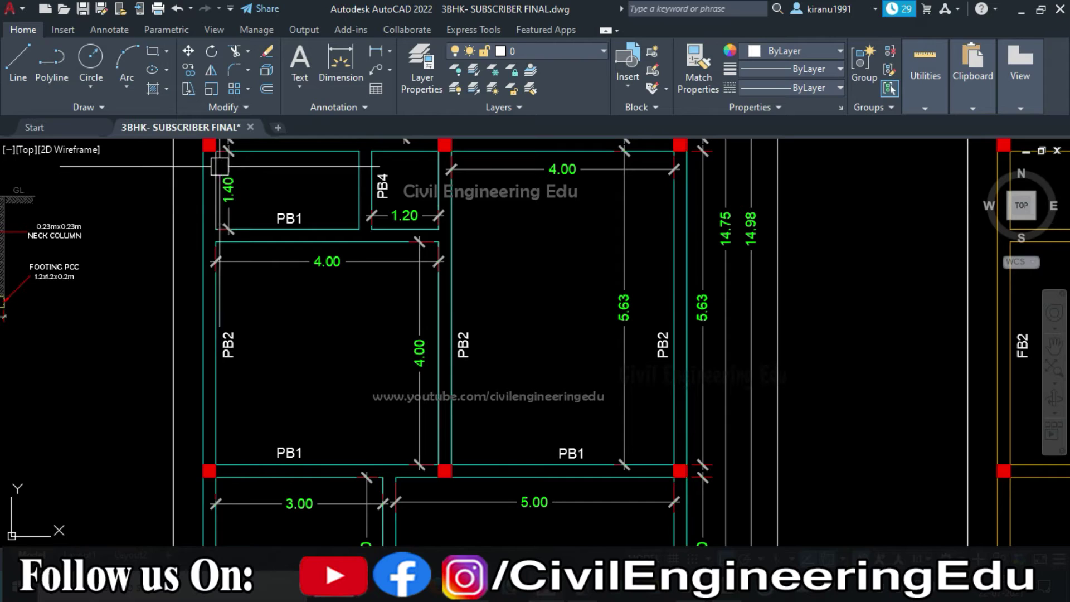
scroll(489, 300, up, 1)
scroll(489, 301, right, 1)
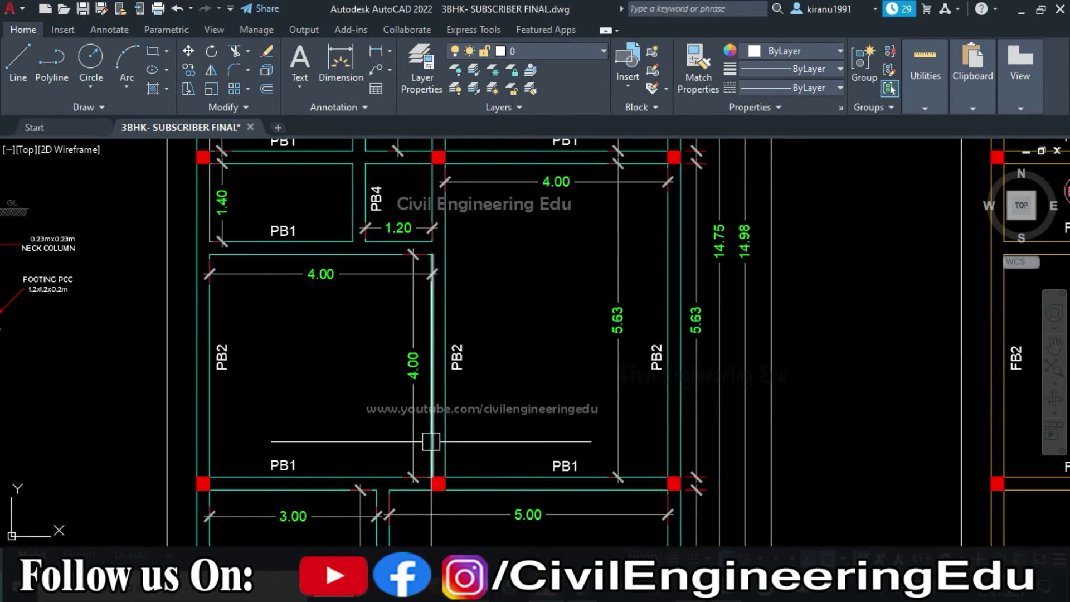
click(630, 329)
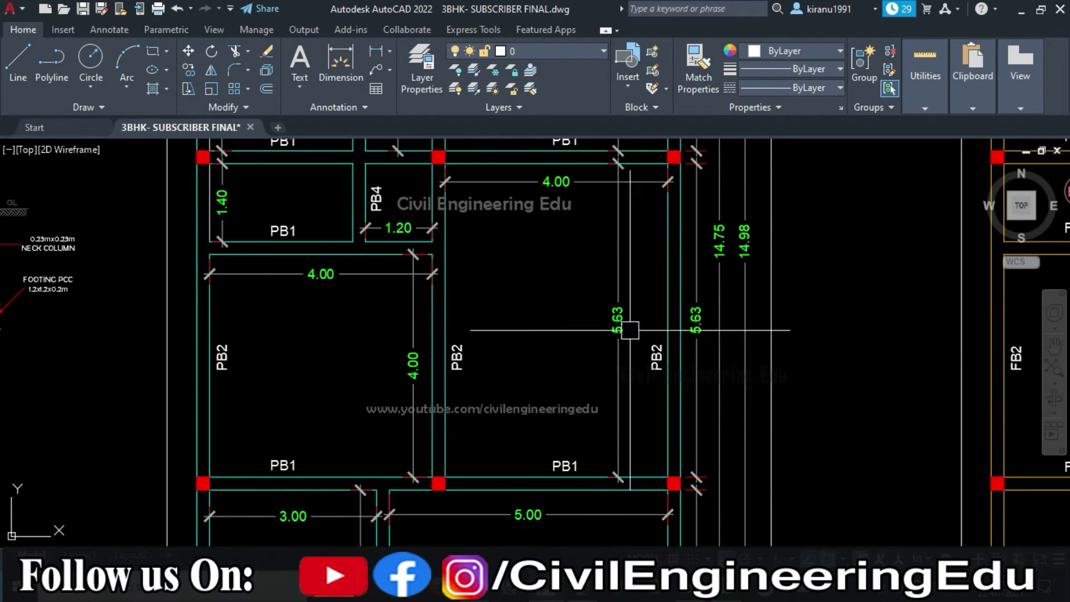
Step: Switch to Excel and review the number, length, breadth, depth, quantity and total of the 5.63m Beams (PB2) row
key(alt+Tab)
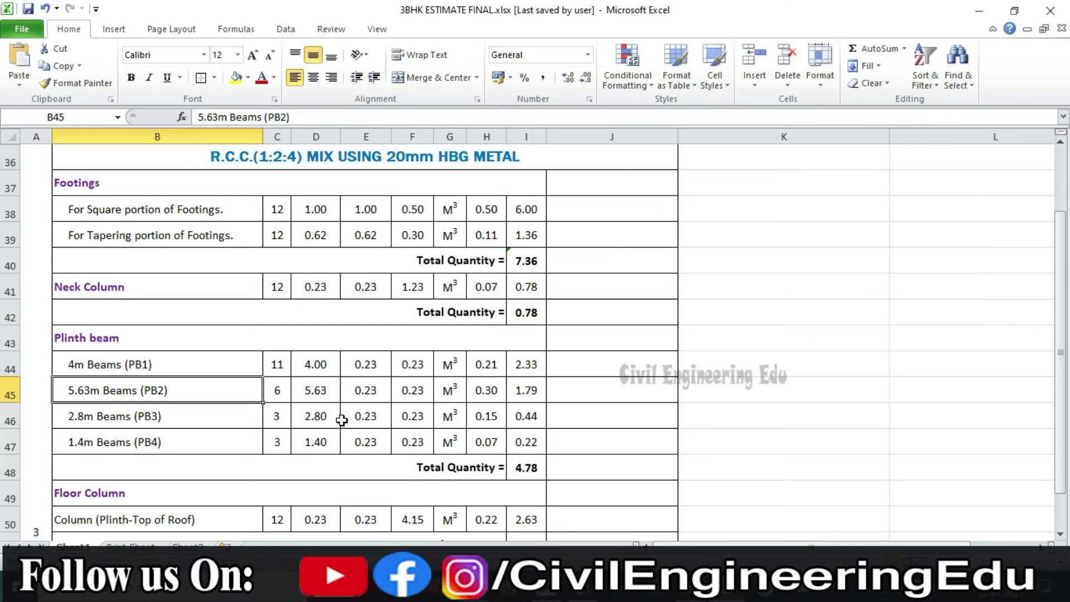
click(284, 390)
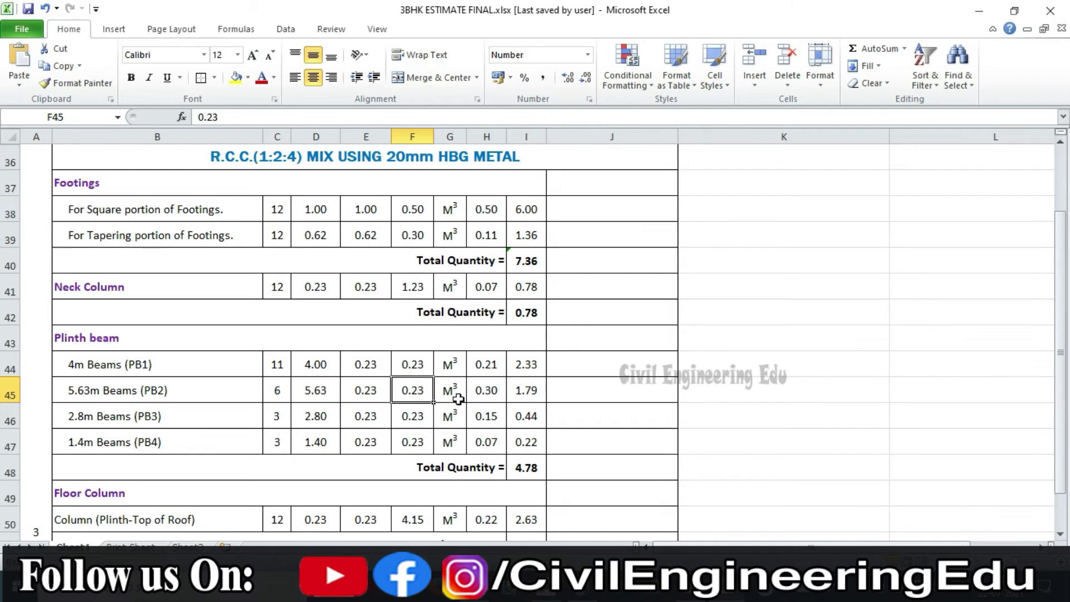
click(315, 390)
click(366, 390)
click(413, 390)
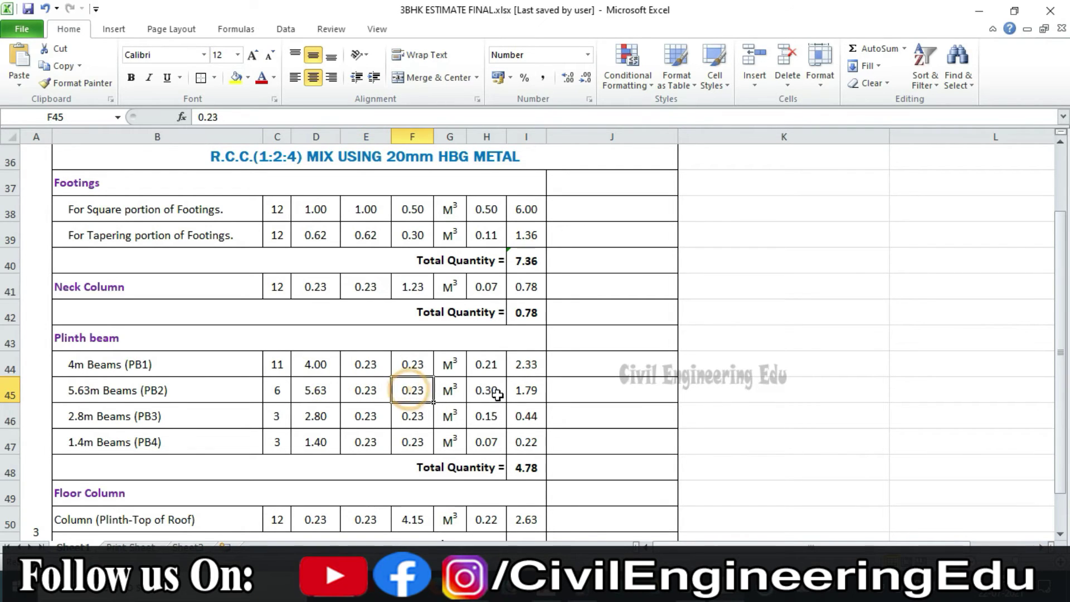
click(486, 391)
click(277, 390)
click(526, 390)
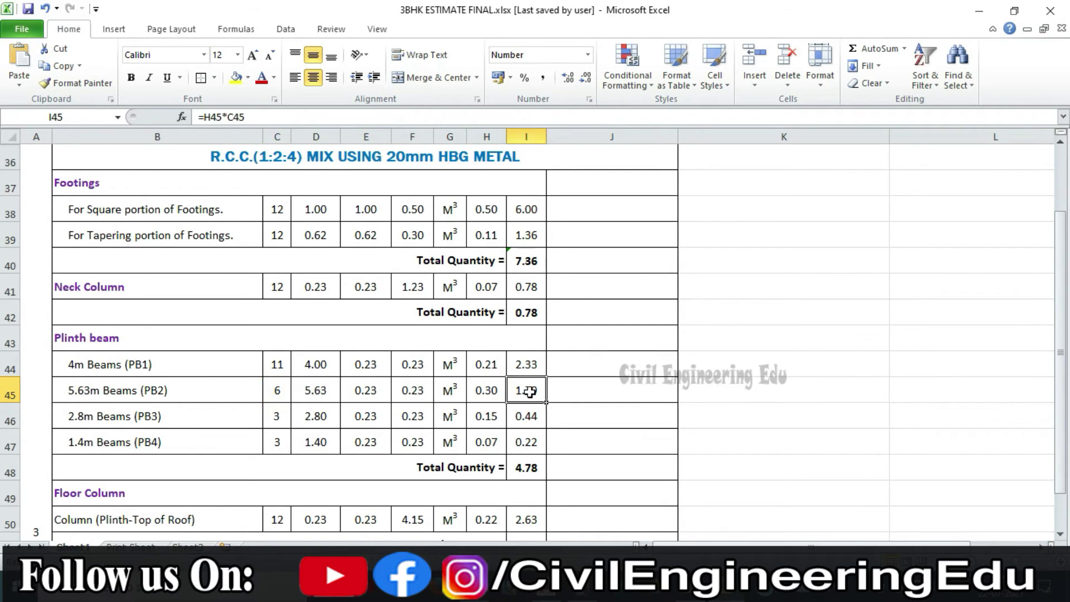
Step: Select the 2.8m Beams (PB3) description and the 1.4m Beams (PB4) description in the plinth beam section
click(199, 419)
click(199, 439)
click(127, 419)
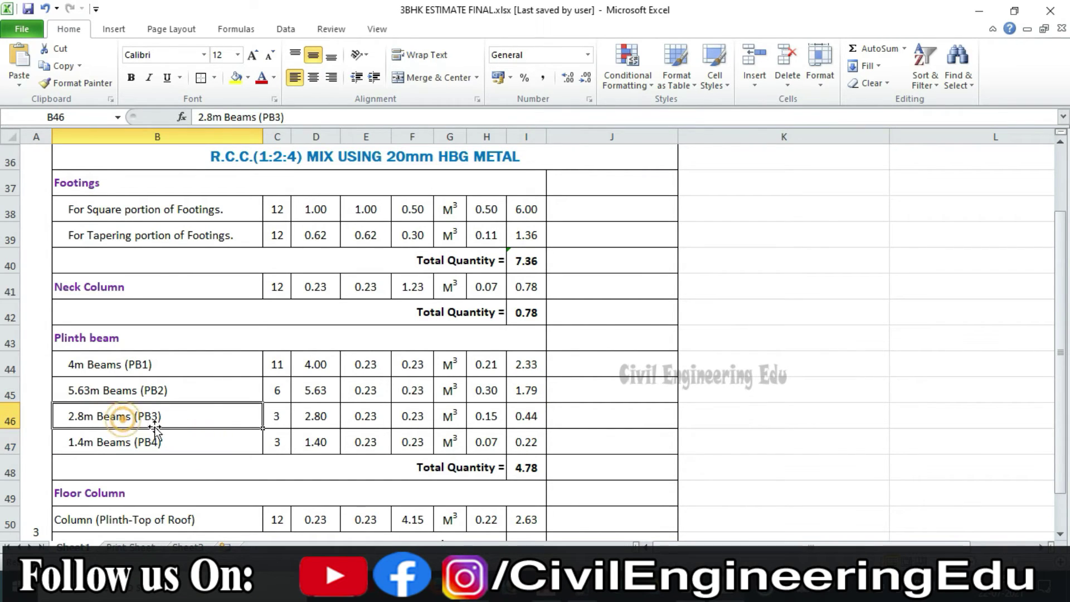
click(145, 443)
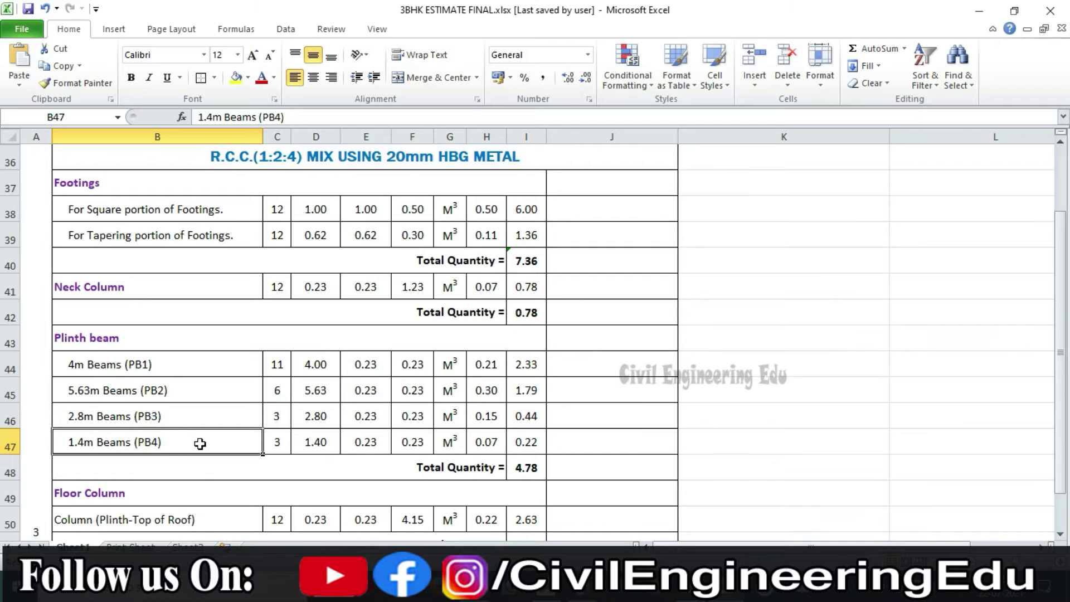
Step: Switch to AutoCAD, highlight the 2.80 dimension in the plinth beam layout's bottom bay and check the PB3 beams there
key(alt+Tab)
scroll(405, 309, down, 5)
drag(445, 457, 427, 415)
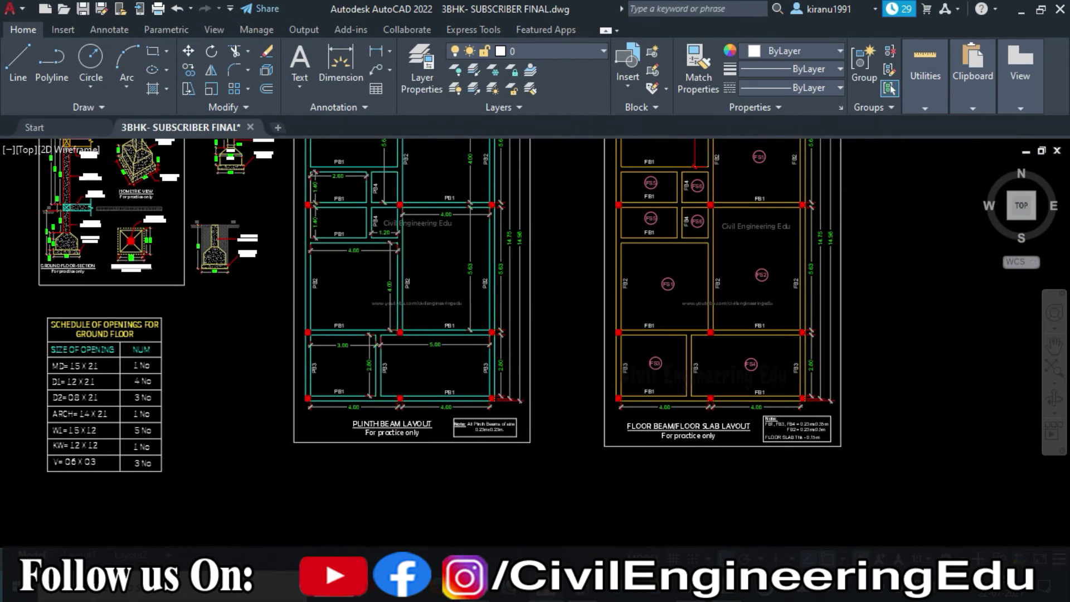
scroll(403, 373, up, 6)
click(375, 312)
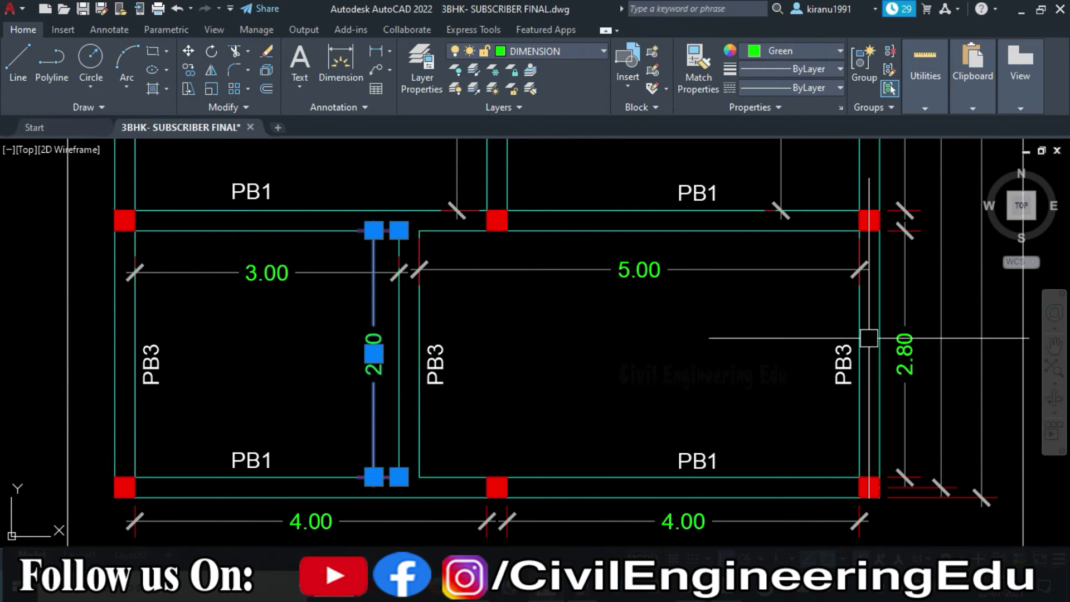
key(Escape)
Step: Switch to Excel, review the 2.8m Beams (PB3) row from its number cell, and select the 1.4m Beams (PB4) description
key(alt+Tab)
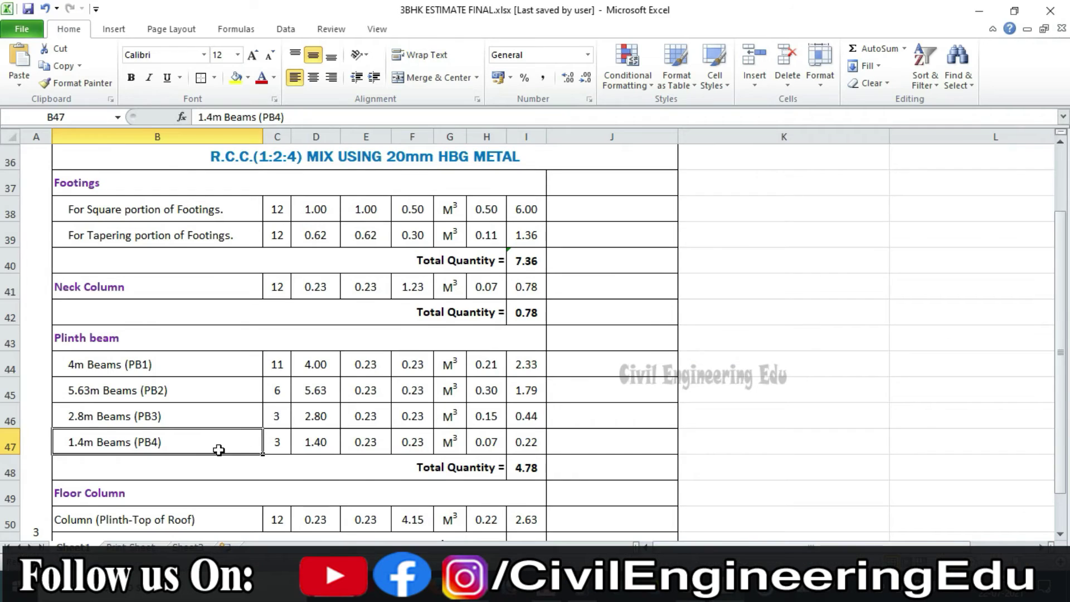
click(280, 416)
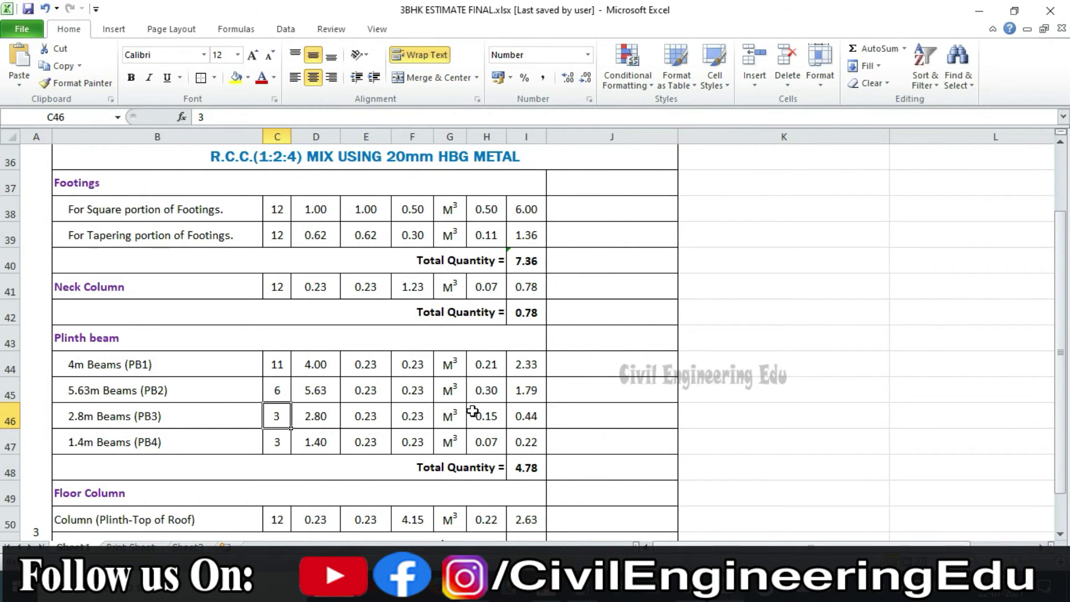
click(219, 440)
Step: Switch to AutoCAD and examine the 1.40 dimensions and PB4 beams beside the small rooms in the middle of the plinth beam layout
key(alt+Tab)
scroll(238, 477, down, 4)
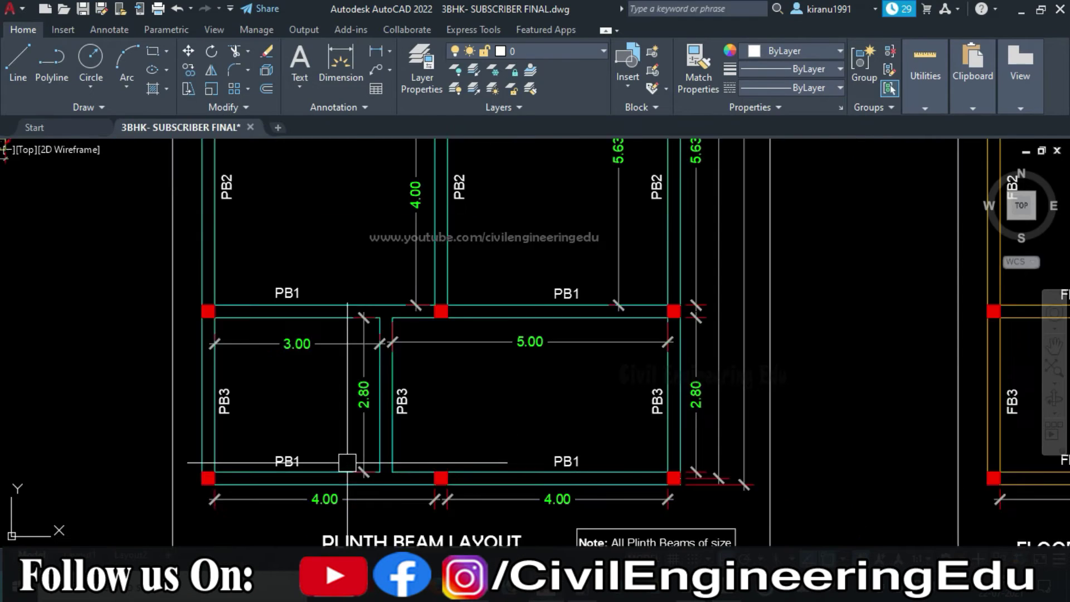
scroll(375, 405, up, 6)
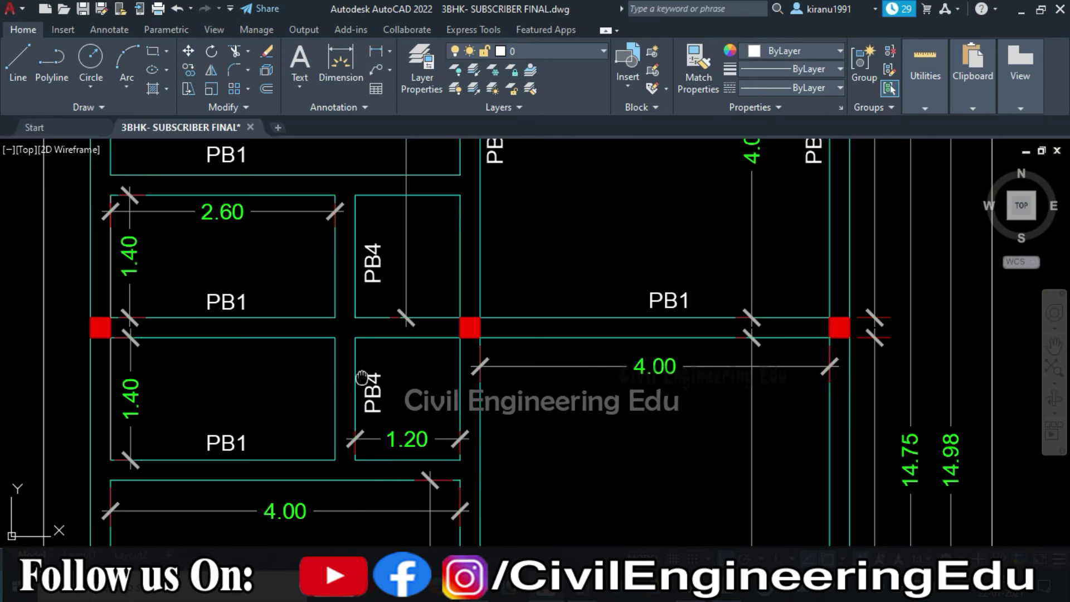
drag(363, 377, 398, 375)
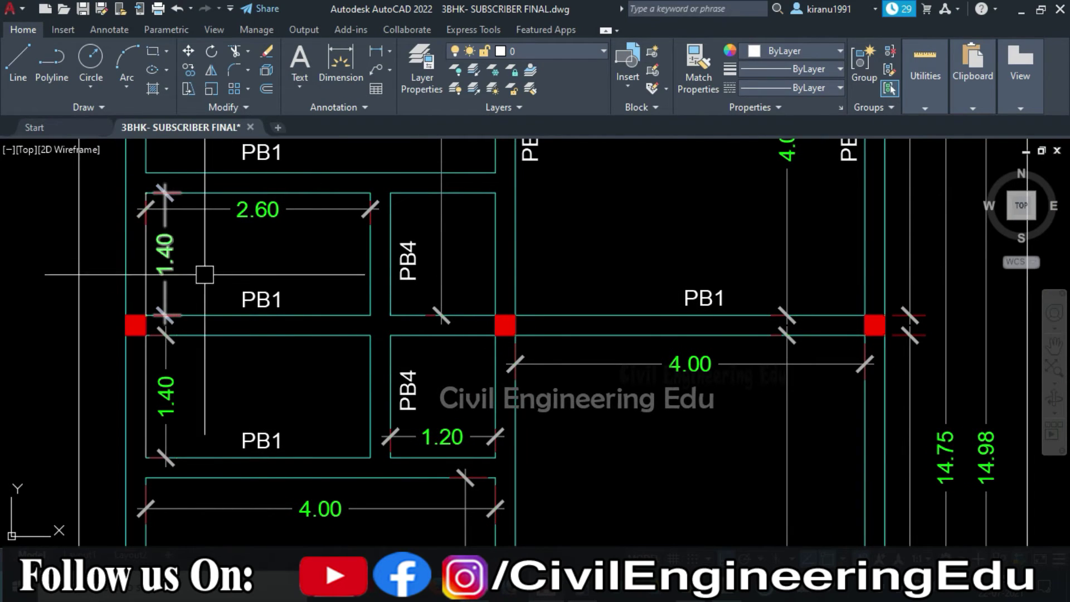
drag(469, 383, 419, 376)
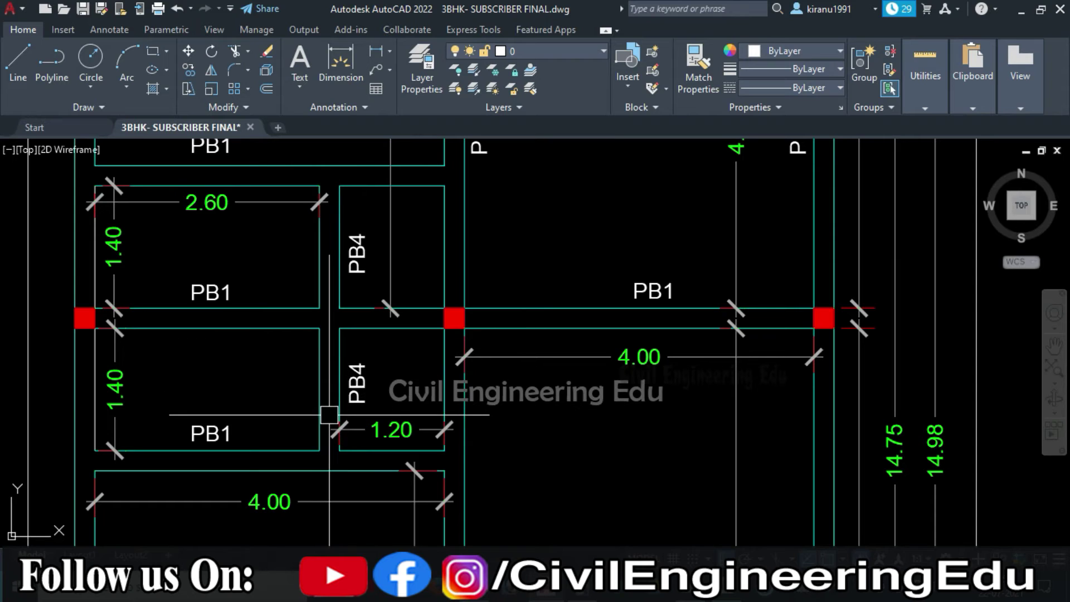
Step: Highlight the lower PB4 label, then check the PB4 beam above it and the one in the layout's top bay
scroll(339, 381, up, 2)
click(408, 325)
click(369, 370)
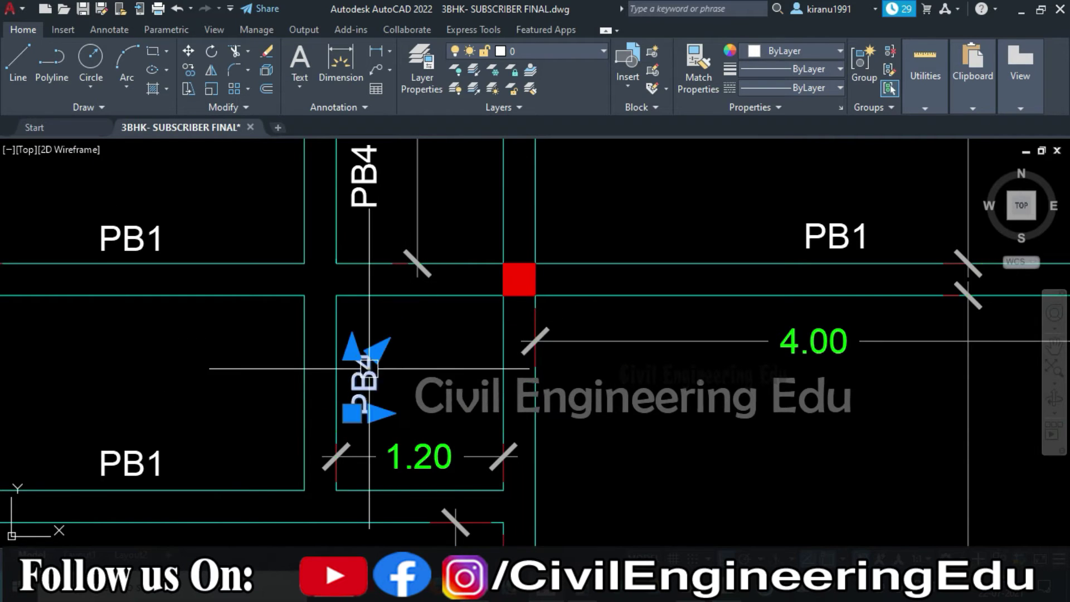
key(Escape)
scroll(342, 496, down, 3)
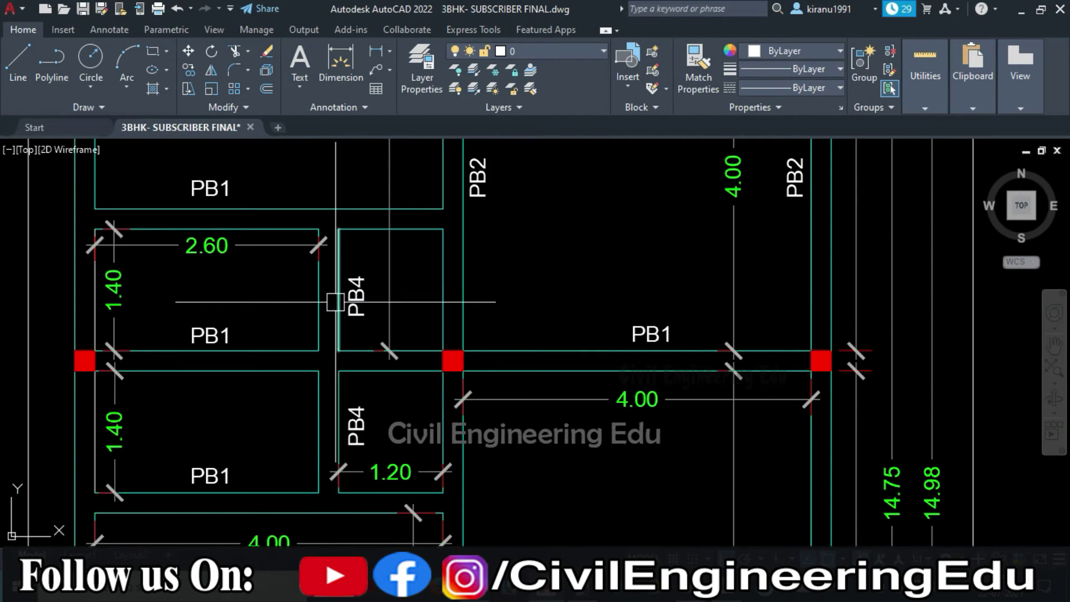
scroll(332, 303, down, 4)
scroll(412, 342, up, 3)
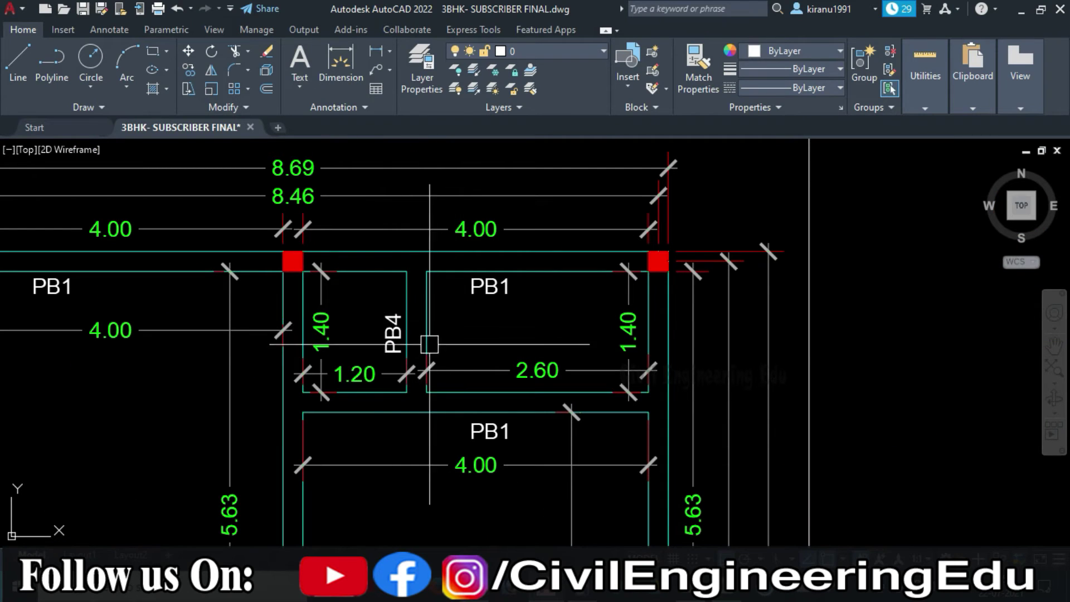
scroll(400, 313, down, 5)
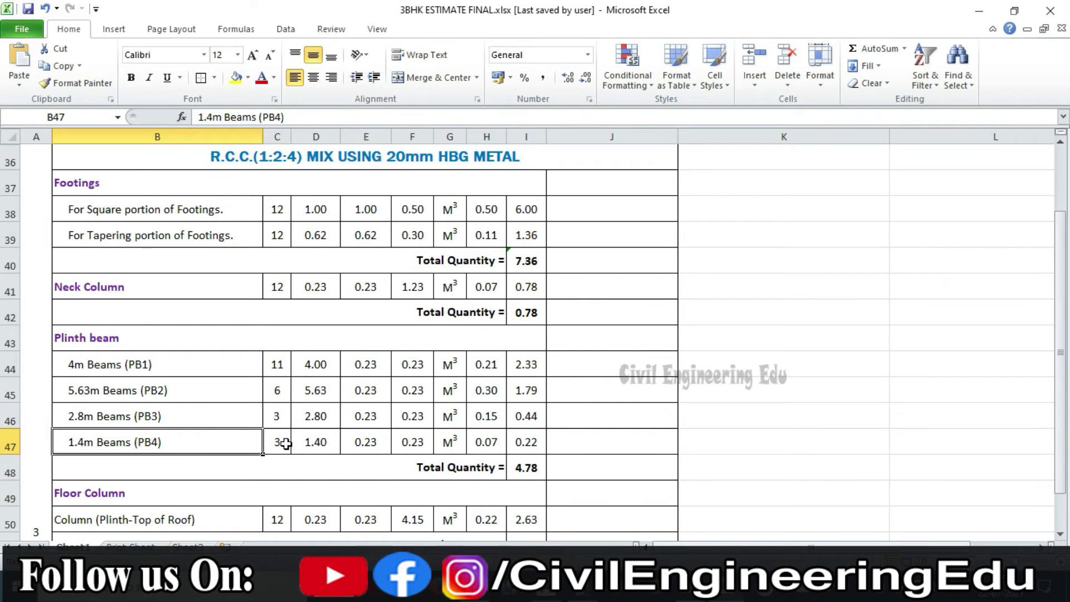
Step: Review the number, length, breadth, depth, quantity and total of the 1.4m Beams (PB4) row in Excel
click(285, 443)
click(312, 443)
click(375, 444)
click(412, 453)
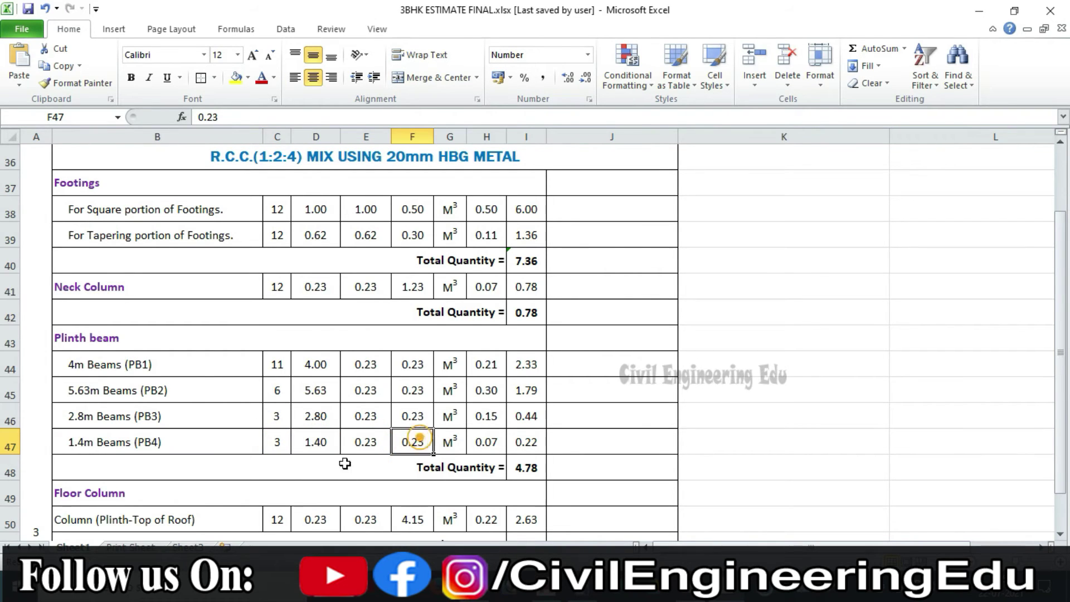
click(321, 447)
click(365, 443)
click(412, 443)
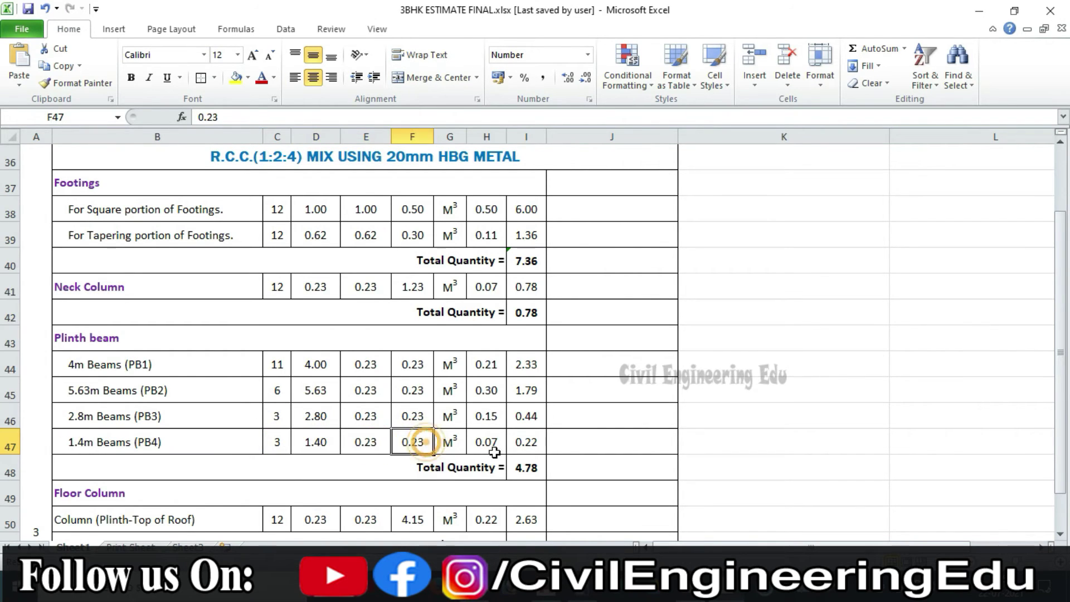
click(486, 443)
ctrl+click(279, 445)
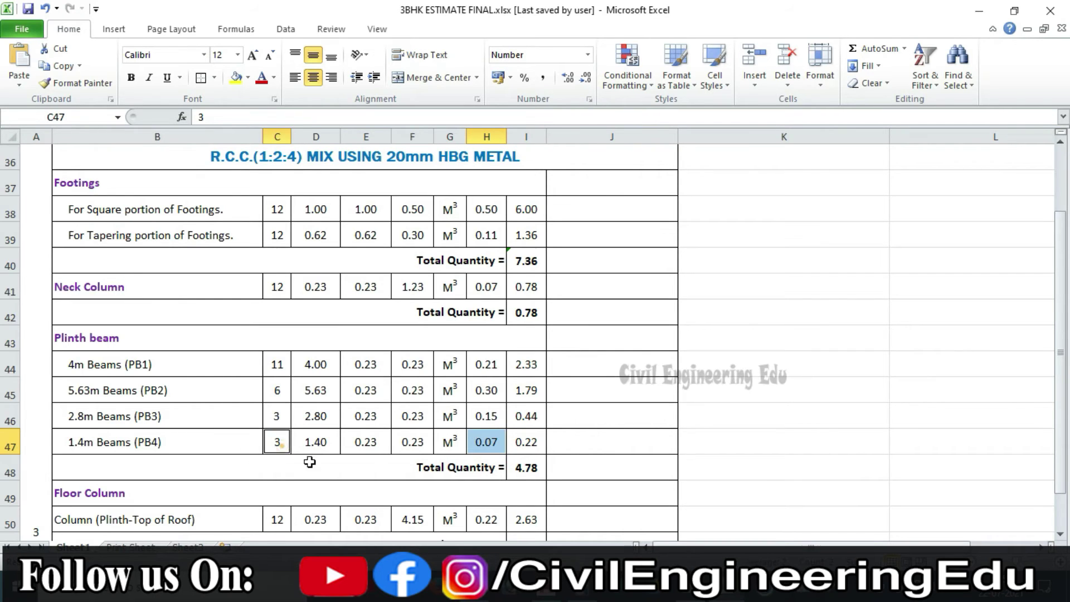
click(523, 443)
scroll(566, 470, up, 1)
scroll(569, 427, down, 1)
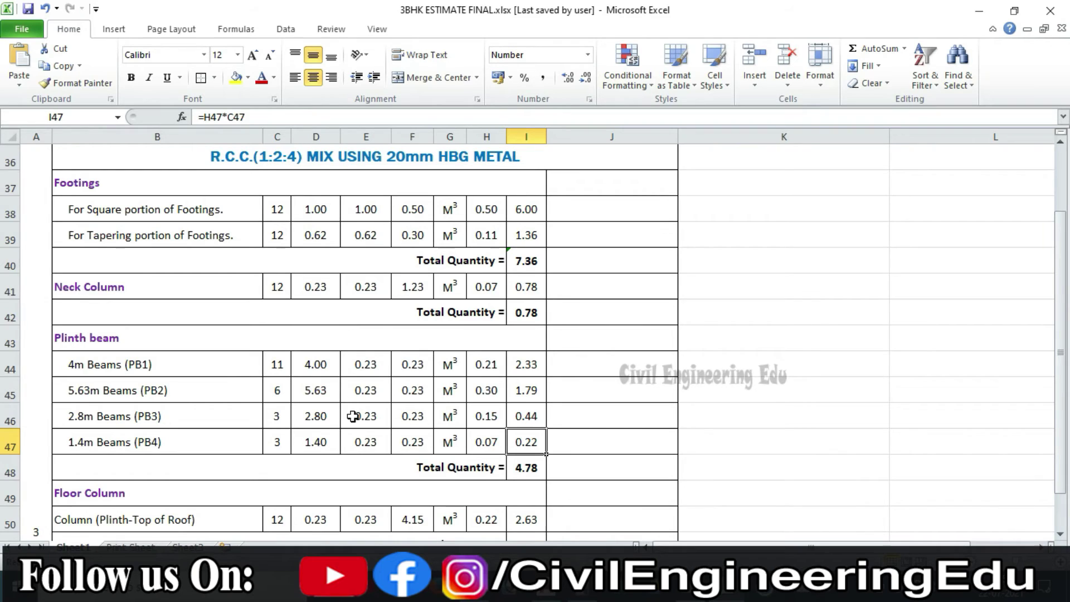
Step: Compare the plinth beam total quantity with the four PB1 to PB4 quantities that it sums
click(528, 468)
drag(521, 366, 528, 442)
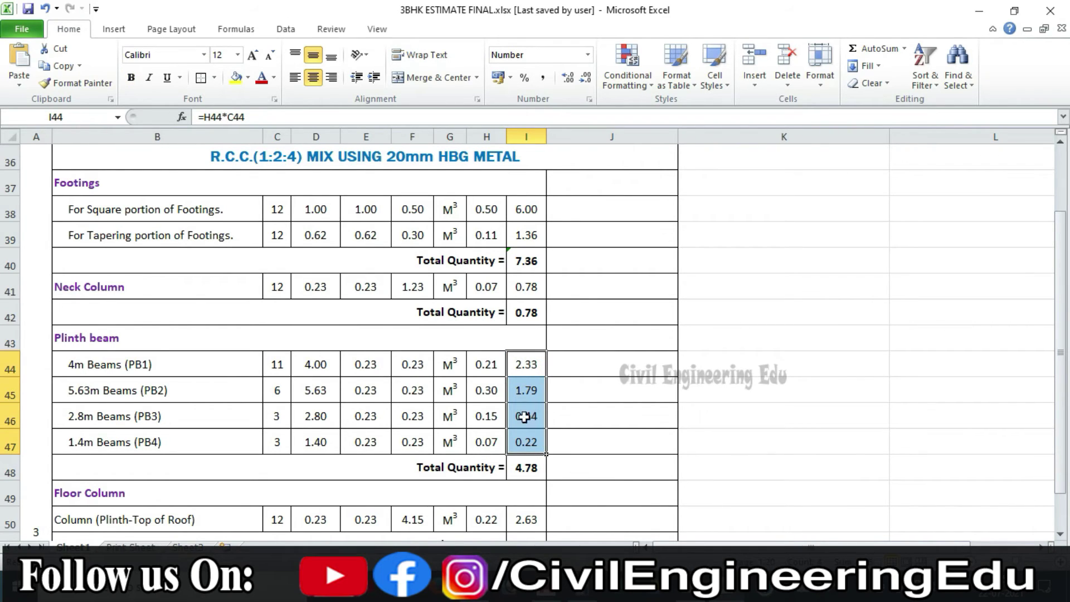
click(532, 467)
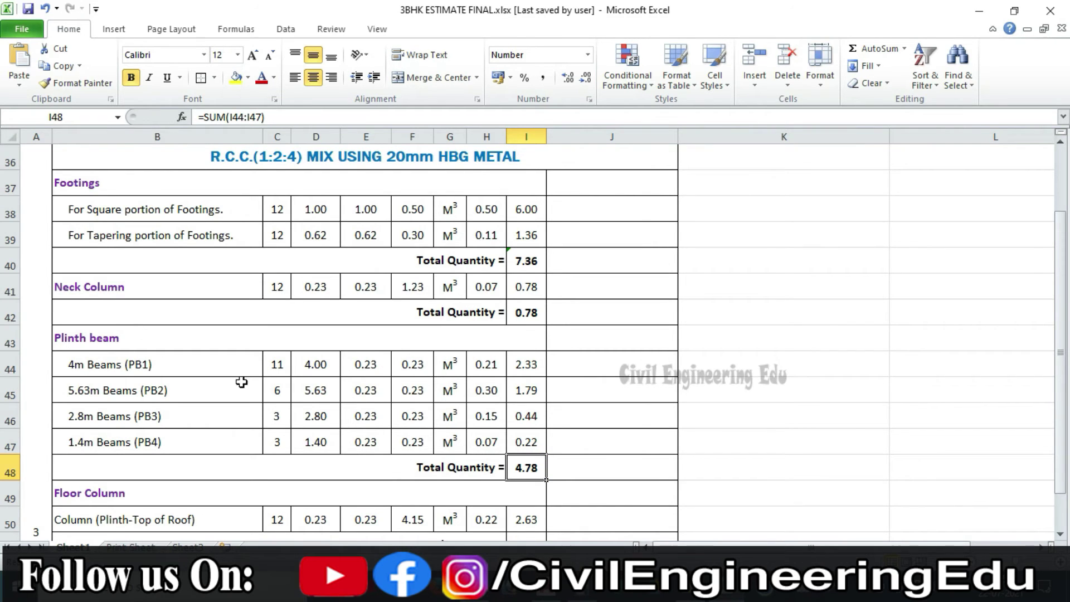
Step: Go to the Floor Column section of the estimate and select the Column (Plinth-Top of Roof) description
scroll(262, 399, down, 4)
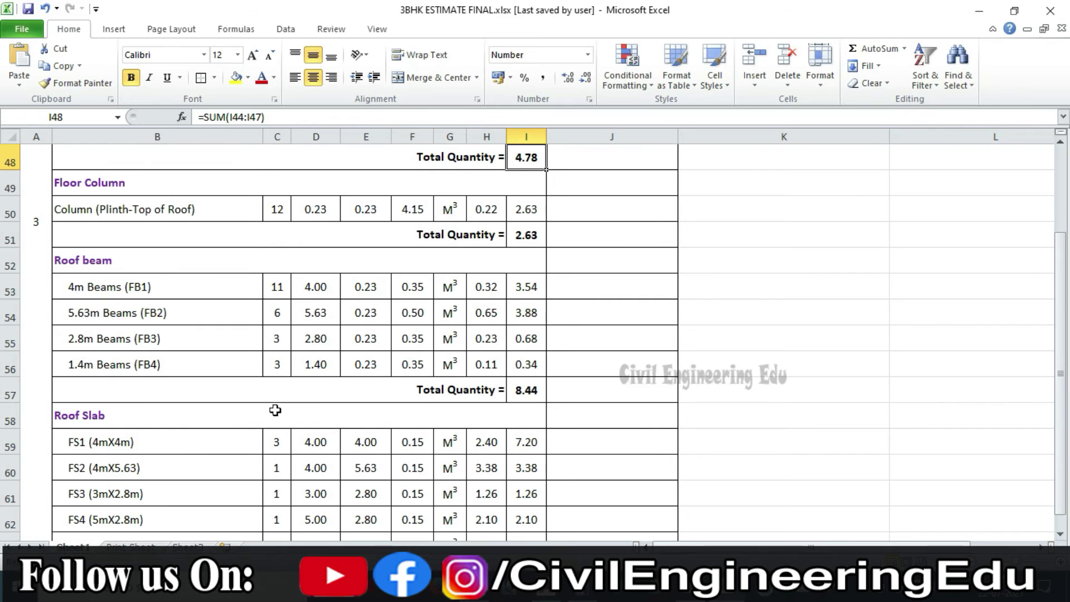
scroll(274, 390, up, 2)
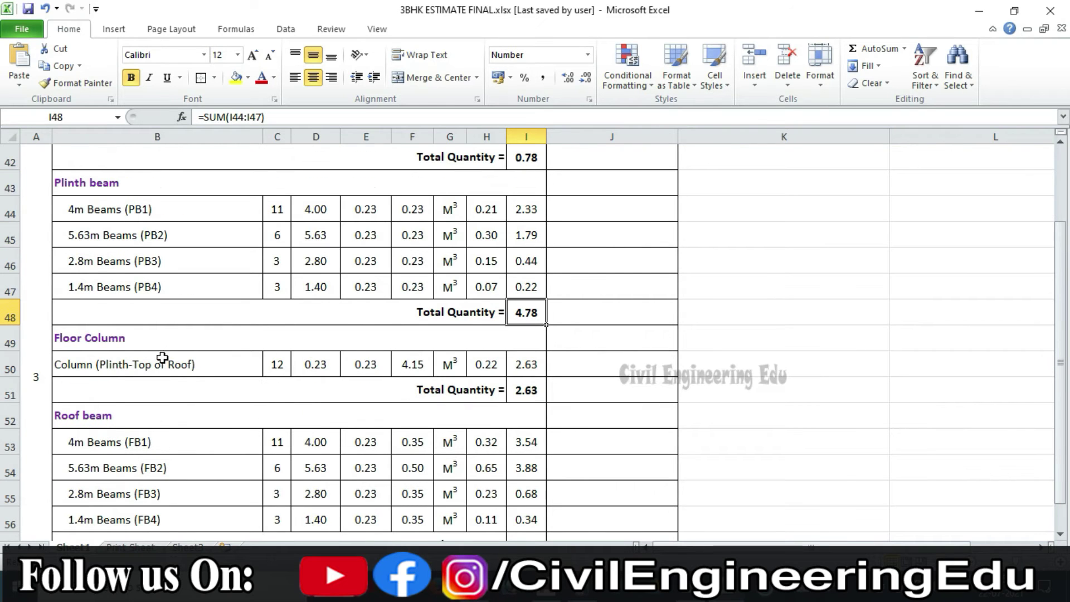
click(171, 337)
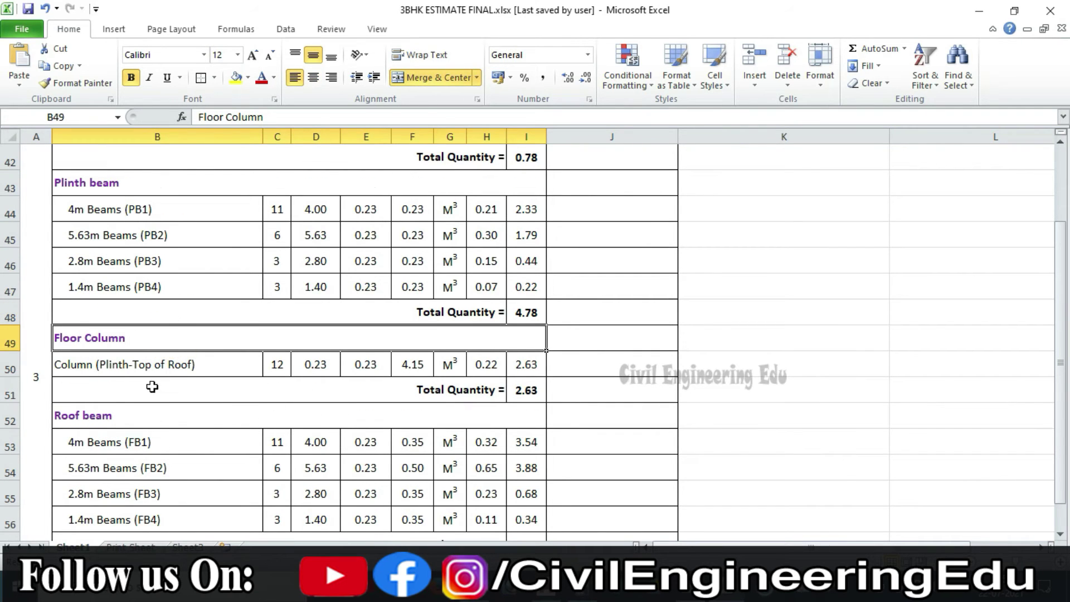
click(193, 367)
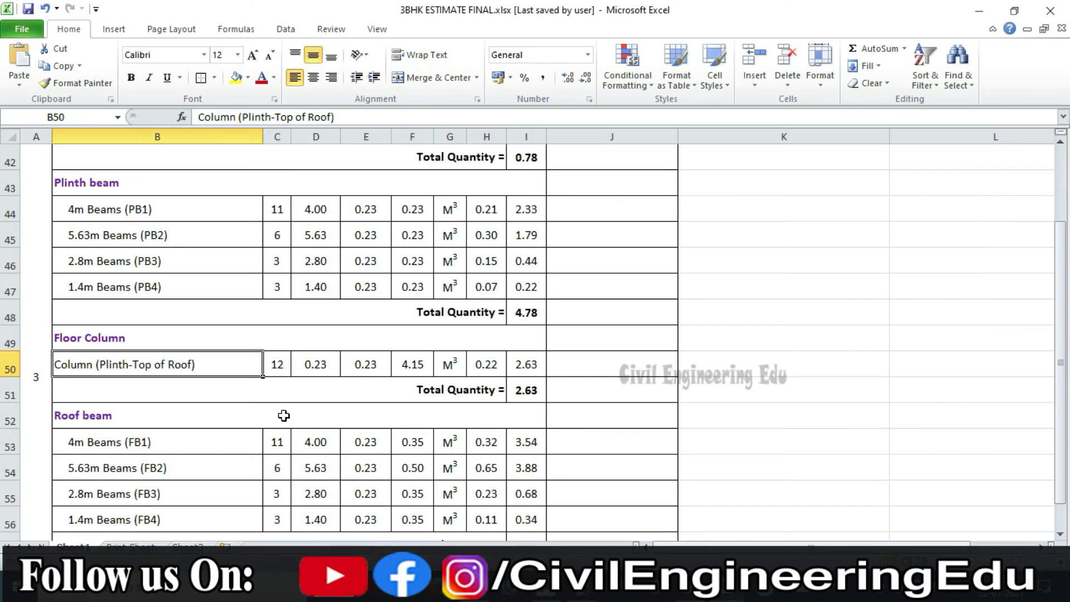
Step: Switch to AutoCAD and examine the ground floor section where the column meets the plinth beam
key(alt)
key(alt)
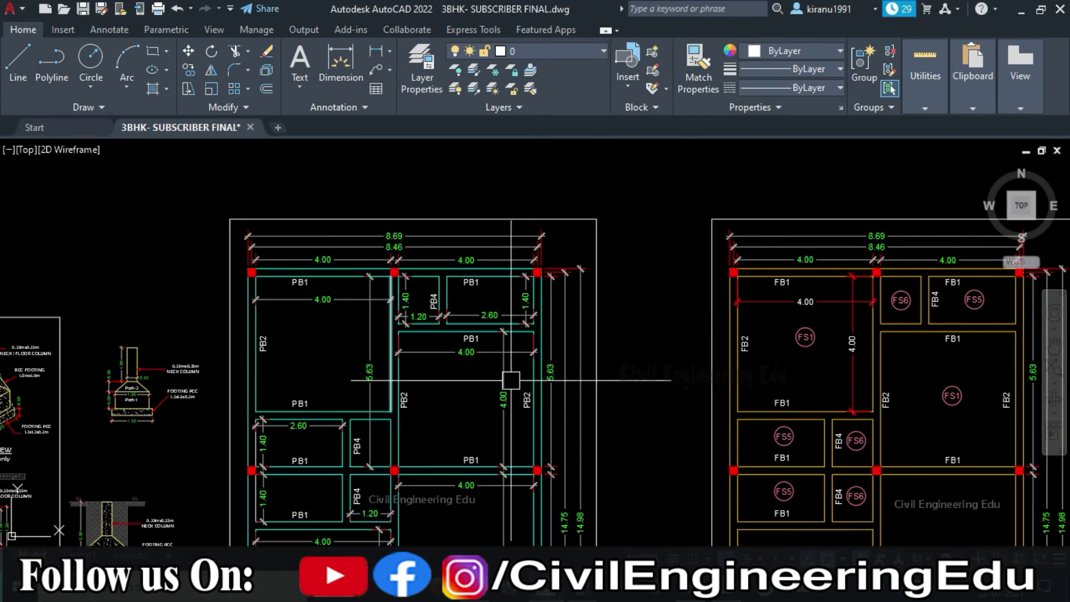
scroll(509, 377, down, 5)
scroll(280, 390, up, 6)
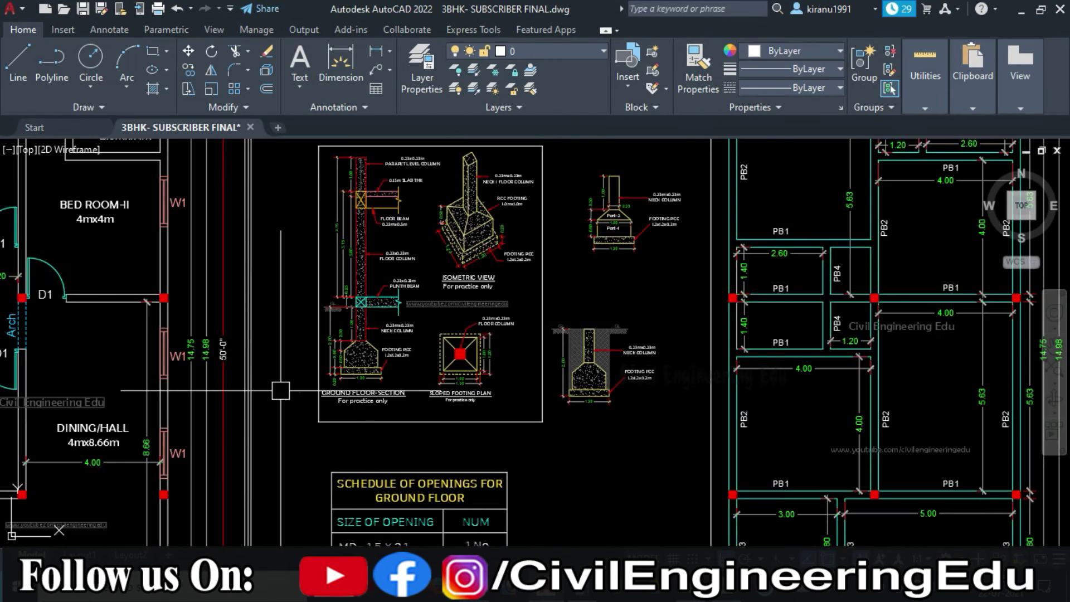
scroll(280, 390, up, 4)
scroll(329, 334, up, 4)
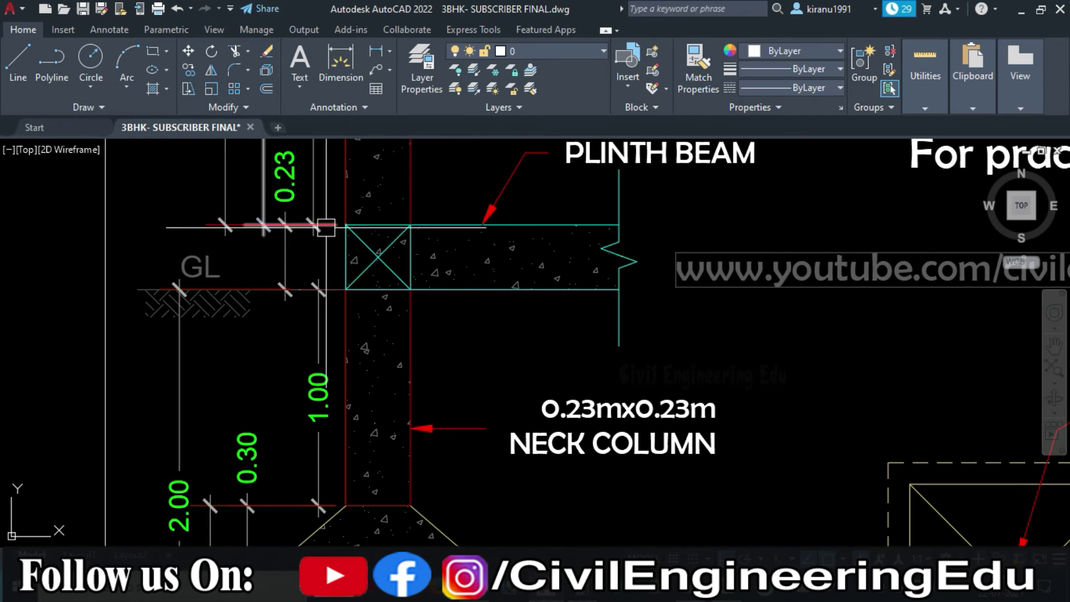
Step: Select the overall floor column height dimension in the ground floor section and examine its extent from the plinth beam to the parapet top
mouse_move(421, 351)
mouse_down()
mouse_move(397, 457)
mouse_move(401, 556)
mouse_up()
scroll(386, 513, down, 2)
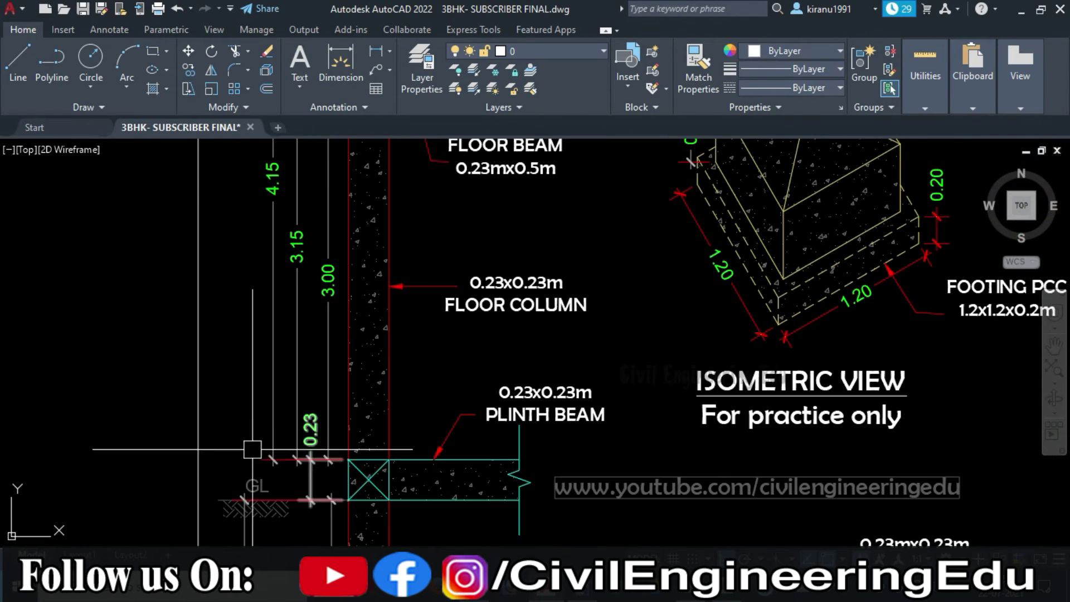
click(268, 402)
scroll(367, 432, down, 4)
scroll(356, 446, up, 8)
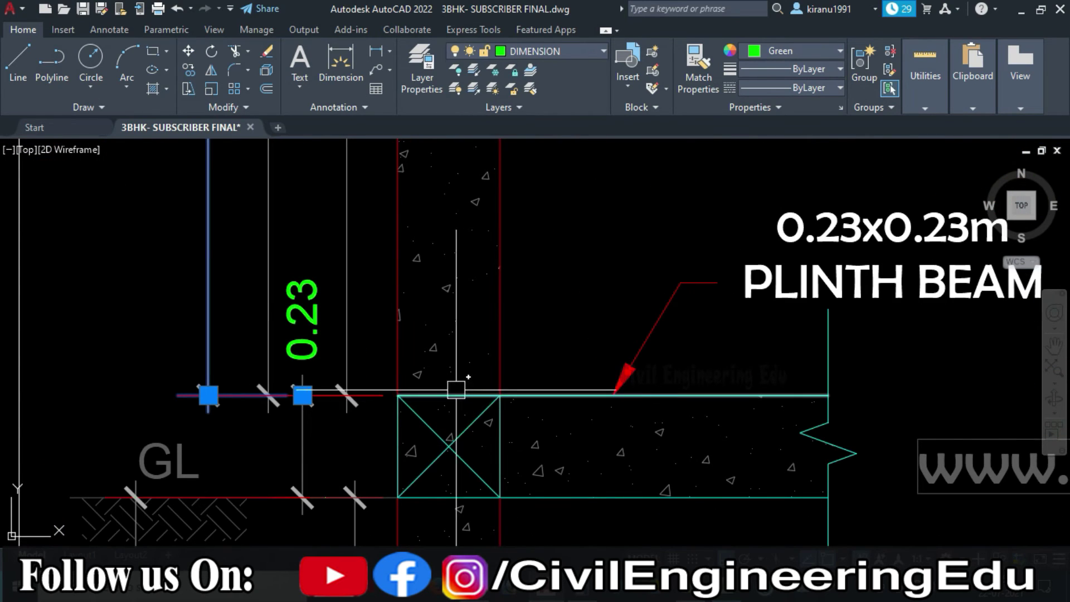
scroll(435, 446, down, 4)
drag(474, 173, 409, 506)
scroll(369, 214, up, 2)
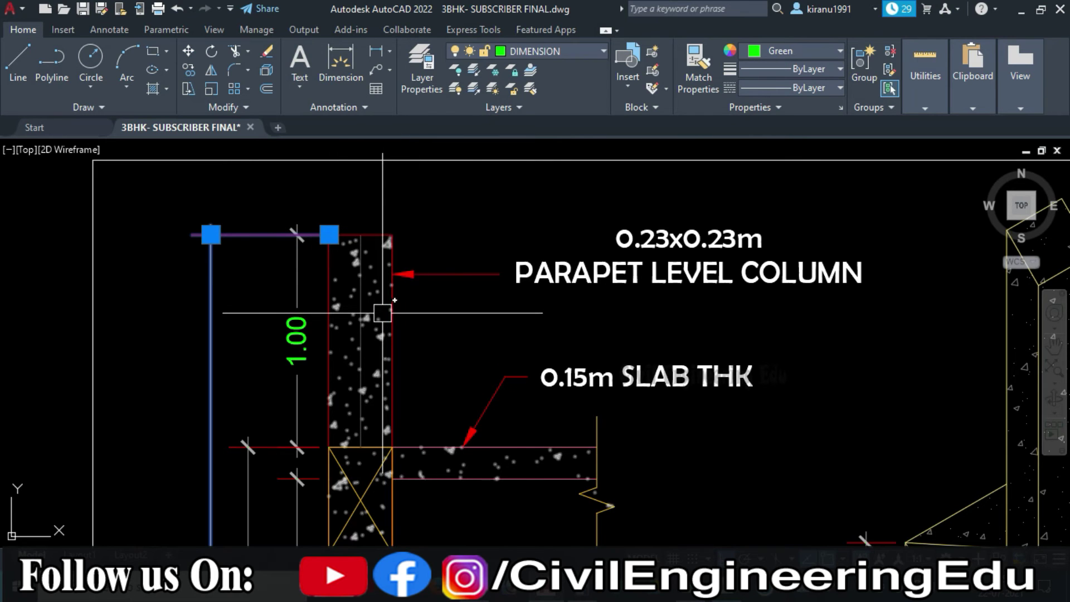
scroll(358, 191, down, 6)
scroll(330, 327, up, 7)
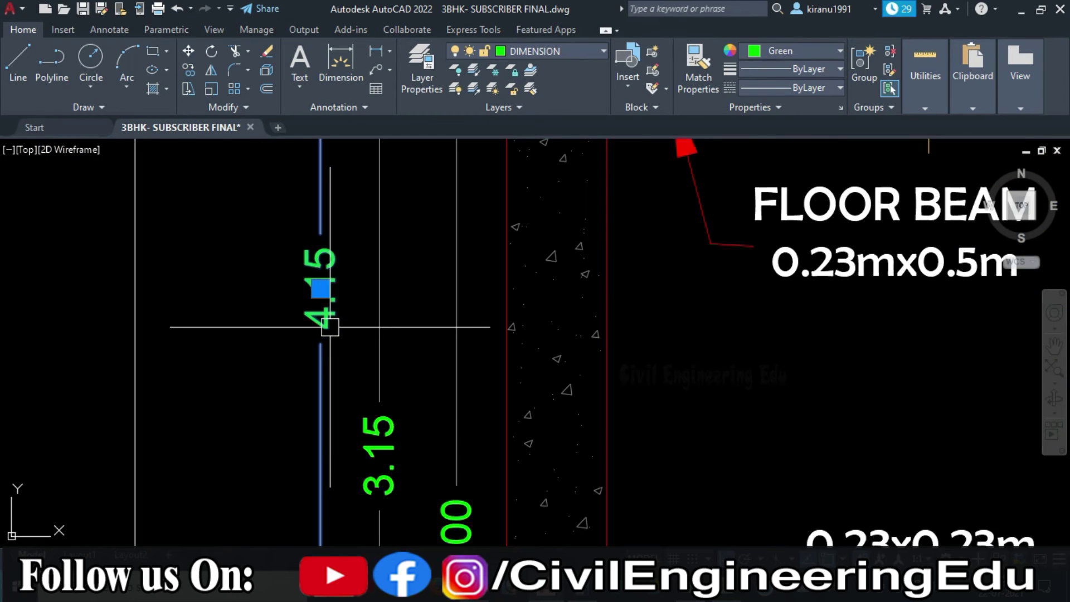
scroll(330, 327, up, 2)
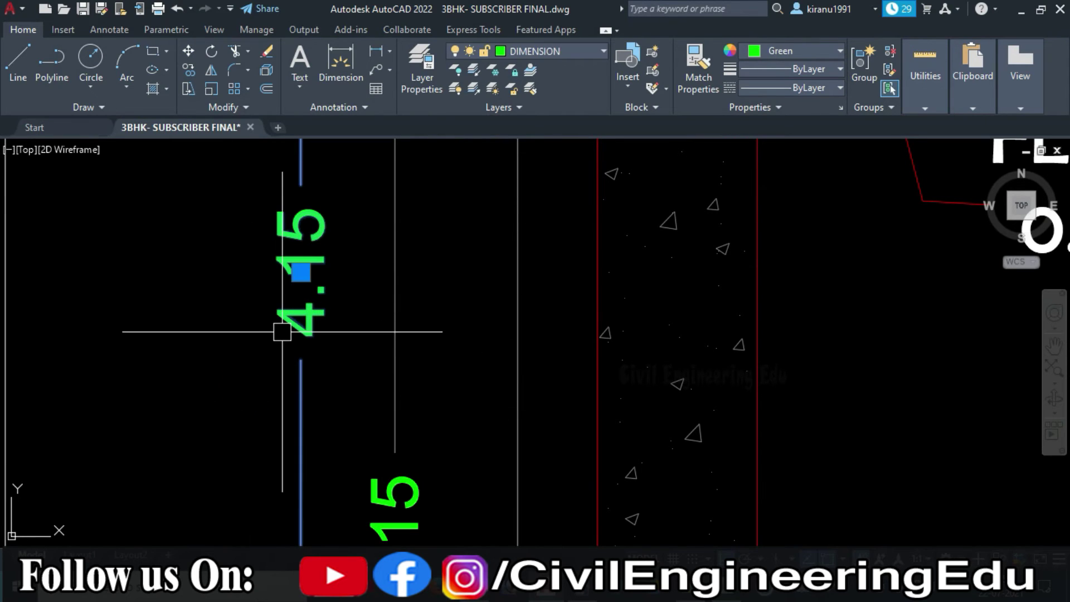
Step: Switch to Excel and review the Column (Plinth-Top of Roof) row's dimensions, number, unit quantity and total, plus the Floor Column total quantity
key(alt+Tab)
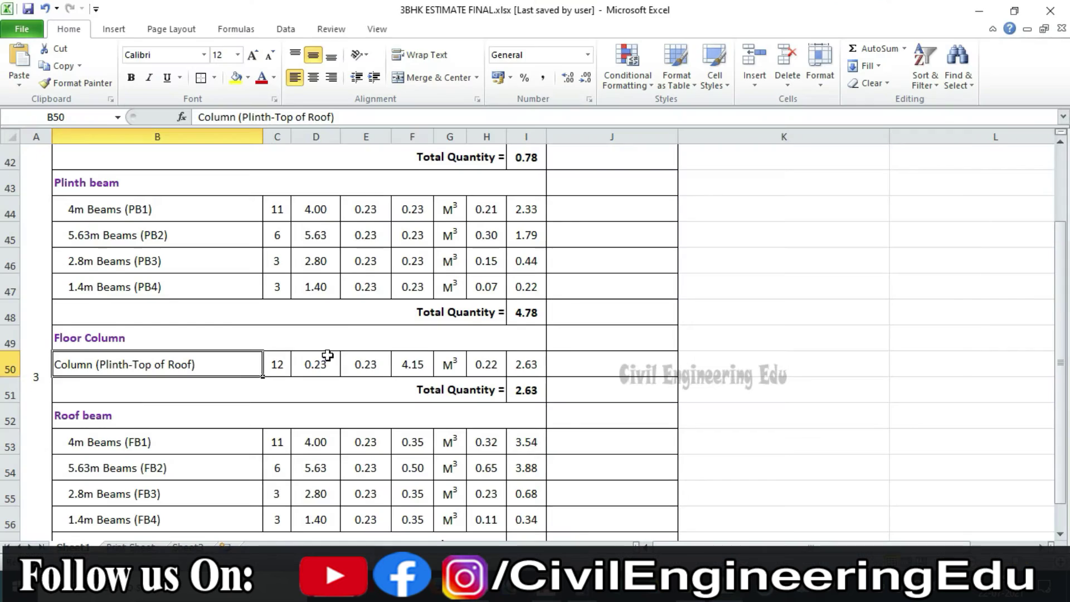
click(418, 368)
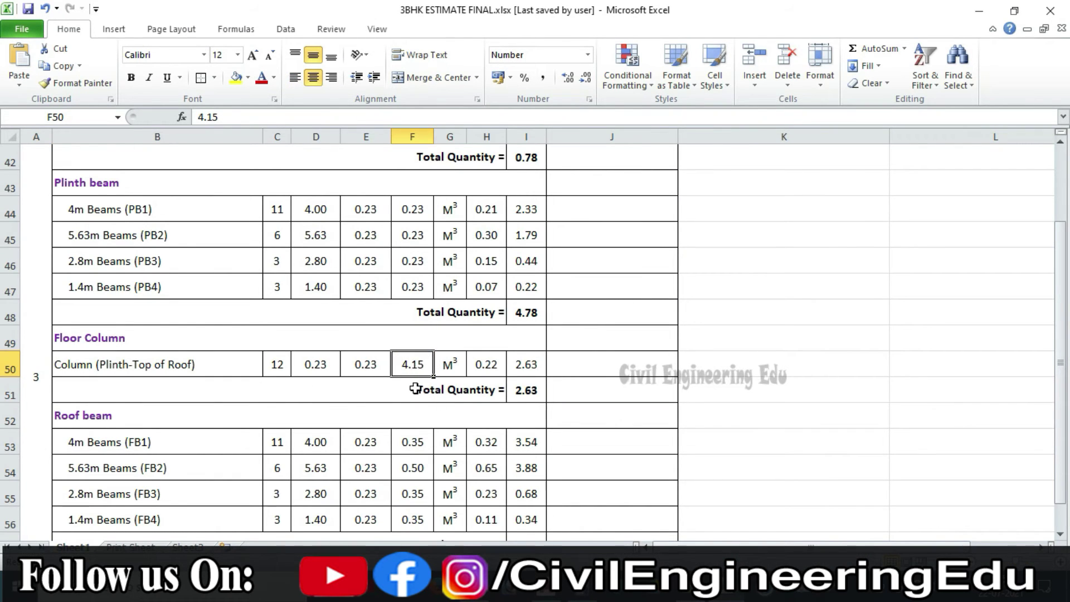
click(331, 371)
click(364, 364)
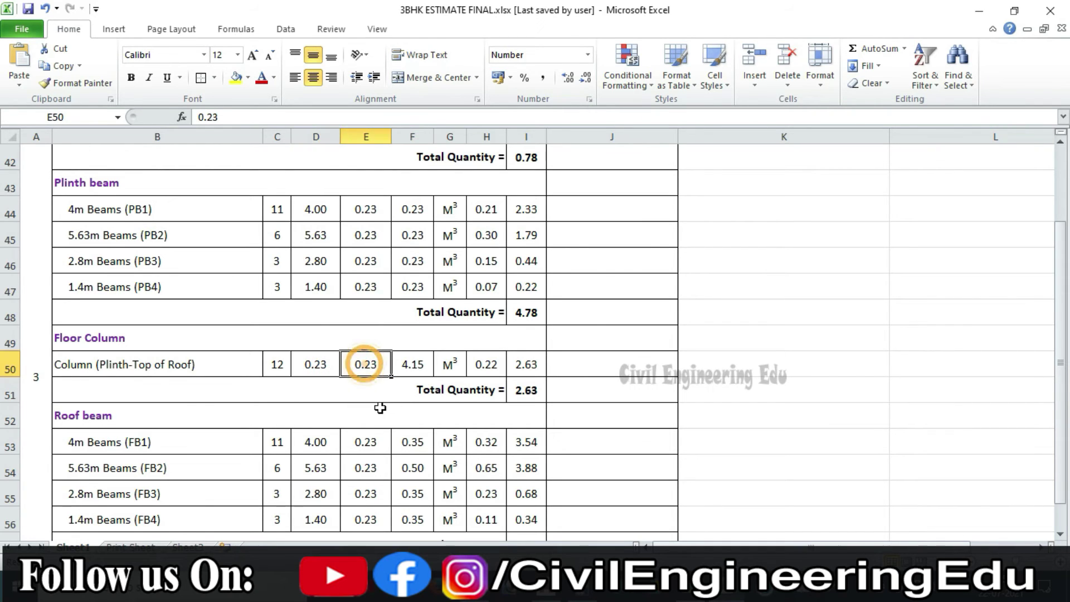
click(317, 365)
click(364, 365)
click(412, 365)
click(486, 365)
click(283, 365)
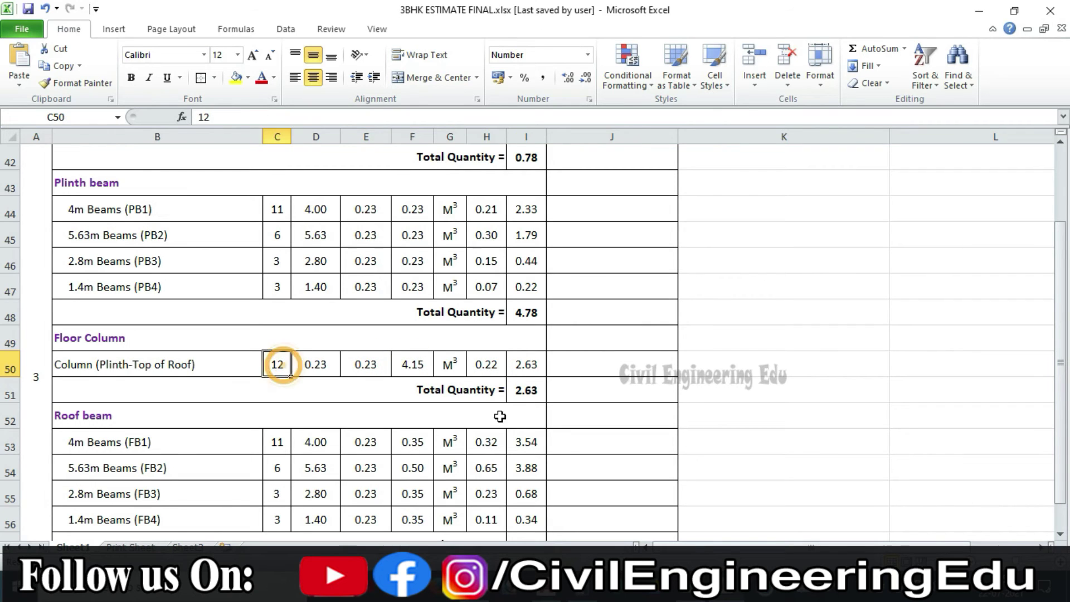
click(529, 363)
click(537, 391)
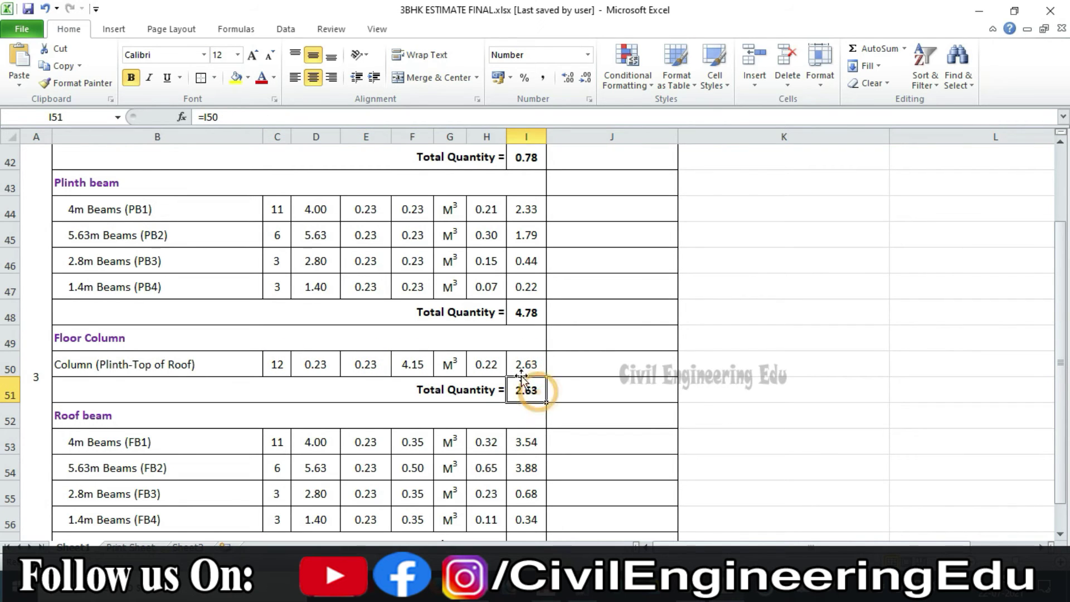
Step: Go to the Roof beam section of the estimate and highlight its heading and the FB1 to FB4 beam rows
scroll(529, 387, down, 1)
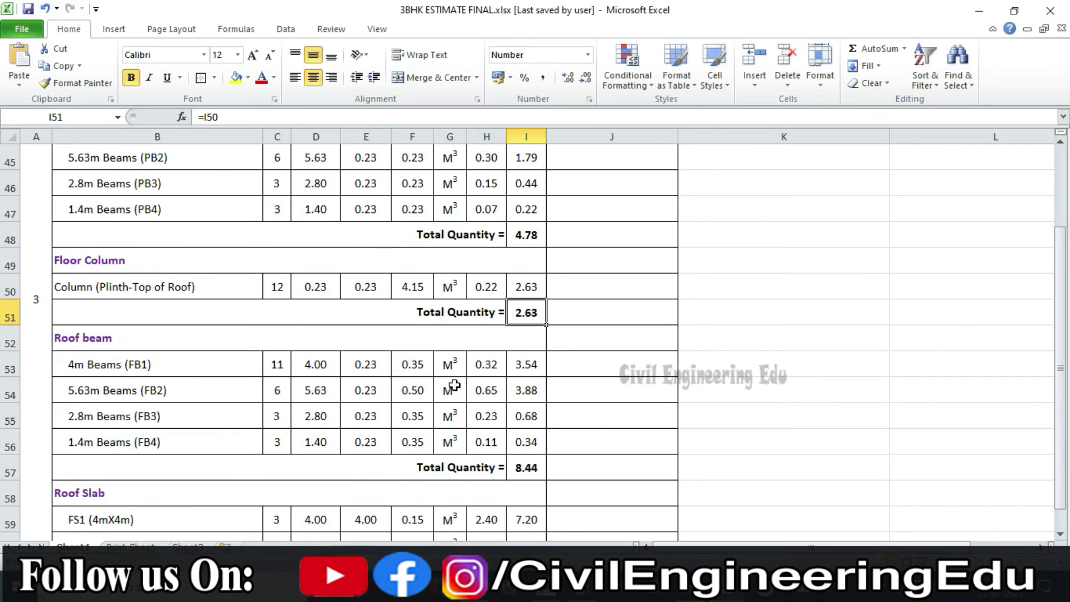
scroll(189, 364, down, 1)
click(162, 263)
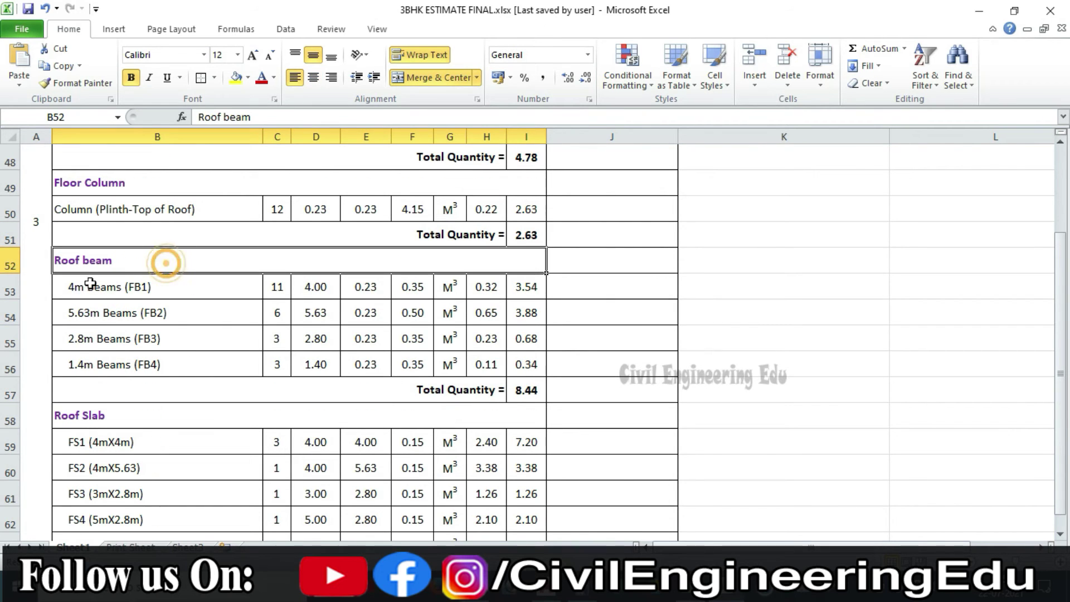
drag(187, 276, 191, 368)
Step: Highlight the Plinth beam rows together with the Roof beam rows and compare their numbers, lengths, breadths and depths
scroll(228, 345, up, 3)
drag(220, 262, 219, 366)
scroll(380, 301, down, 1)
scroll(380, 301, down, 1)
scroll(380, 301, up, 1)
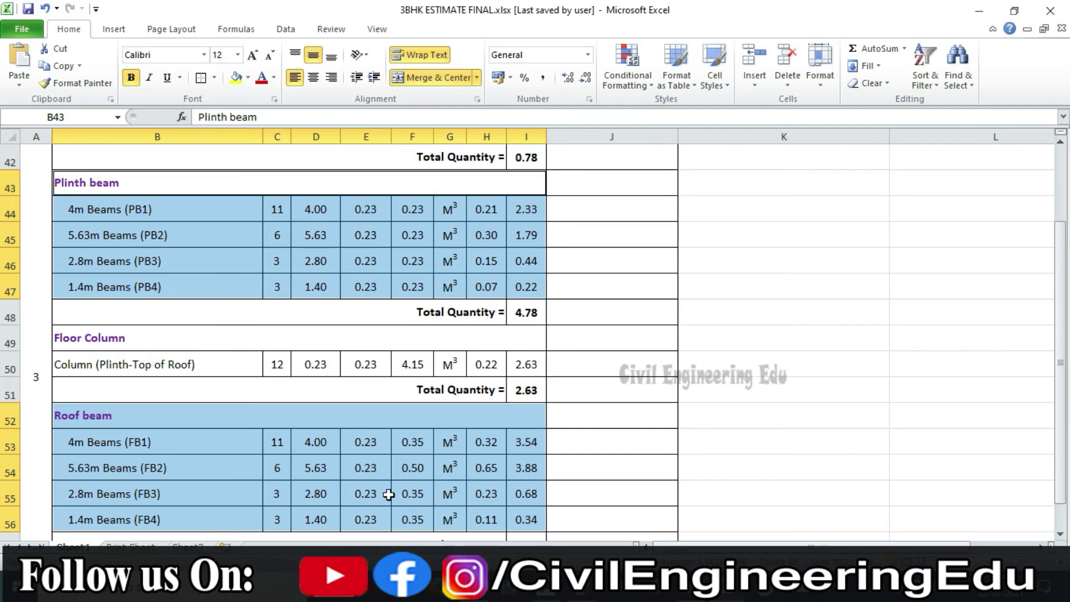
scroll(403, 460, down, 1)
scroll(384, 385, up, 1)
scroll(428, 401, down, 1)
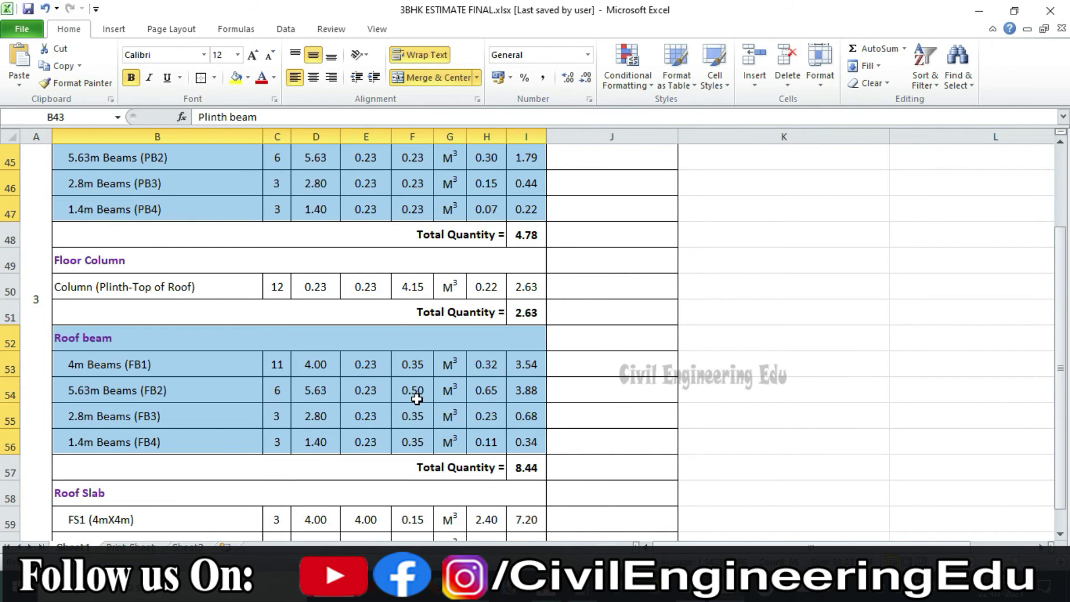
Step: Check the depth of the 5.63m Beams (FB2) row and the sum formula of the roof beam total quantity
click(415, 394)
scroll(535, 393, down, 1)
click(541, 394)
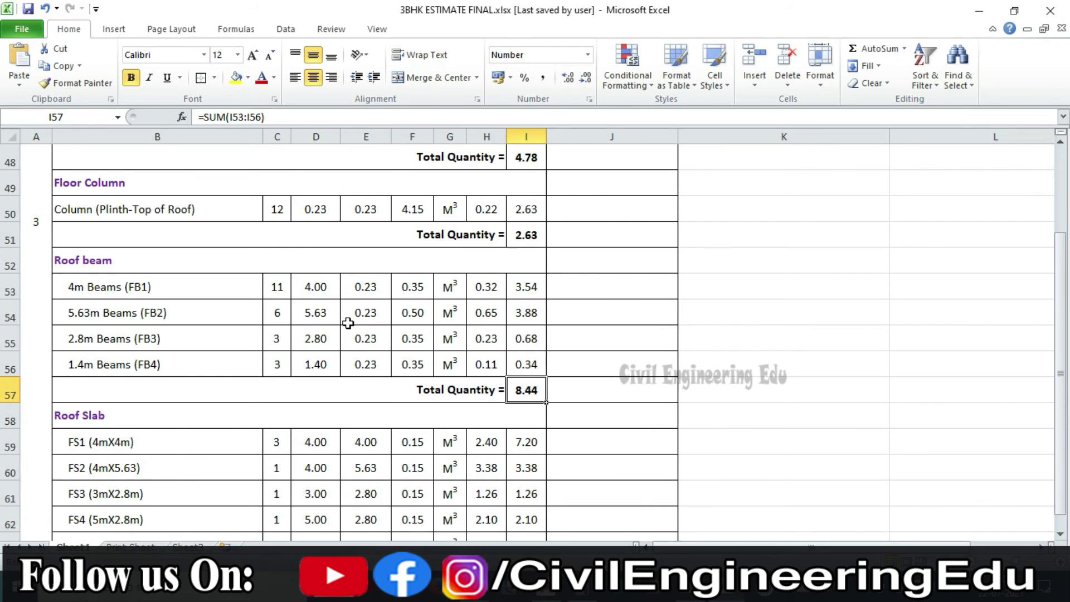
Step: Go to the Roof Slab section, switch to AutoCAD and examine the dimensioned FS1 panel in the floor beam/floor slab layout
scroll(260, 401, down, 2)
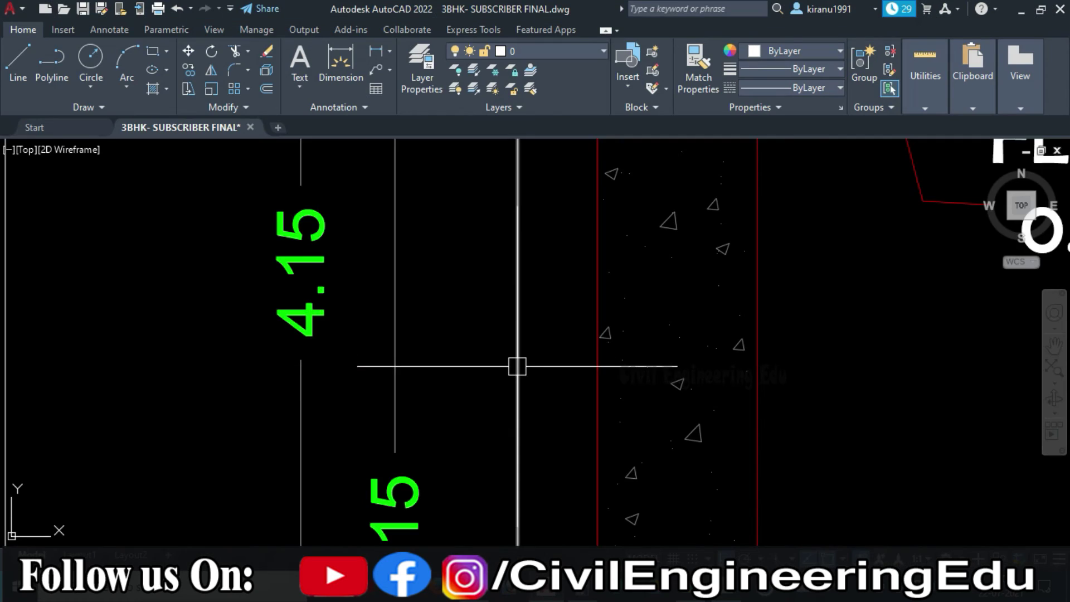
scroll(516, 366, down, 10)
drag(807, 427, 351, 345)
drag(638, 346, 611, 324)
scroll(500, 203, up, 8)
scroll(493, 332, down, 2)
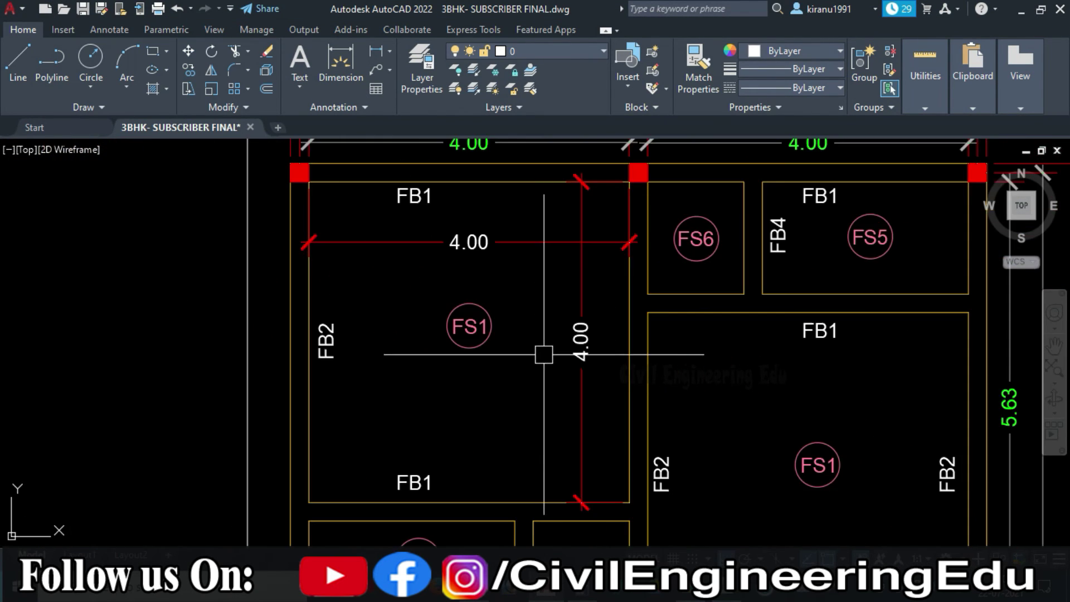
click(508, 370)
click(424, 298)
key(Escape)
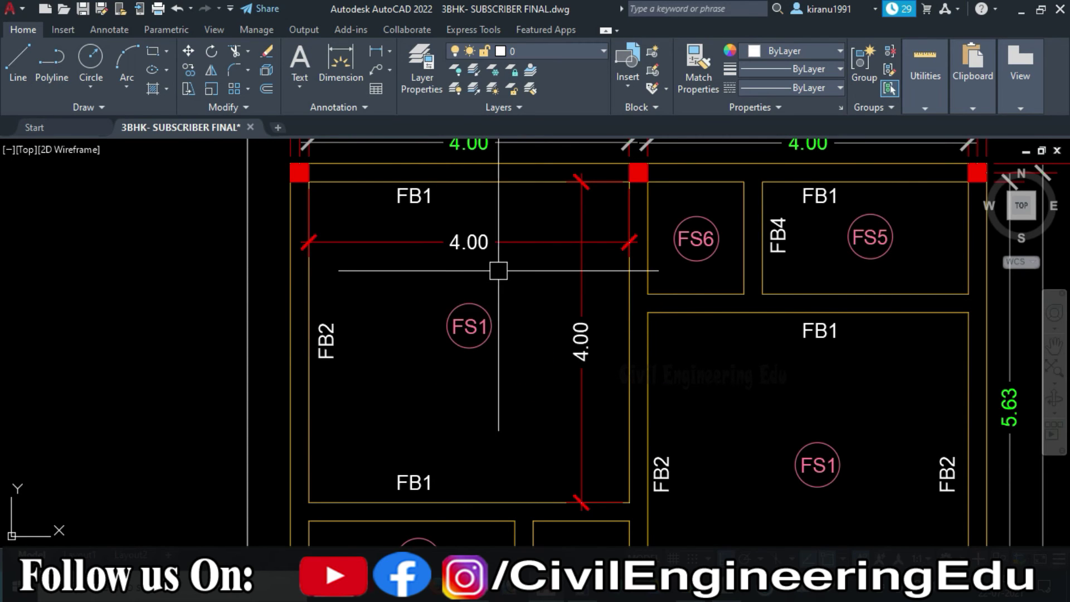
Step: Locate the other FS1 panels in the floor slab layout and compare them with the dimensioned one
click(879, 406)
click(757, 511)
scroll(650, 430, down, 5)
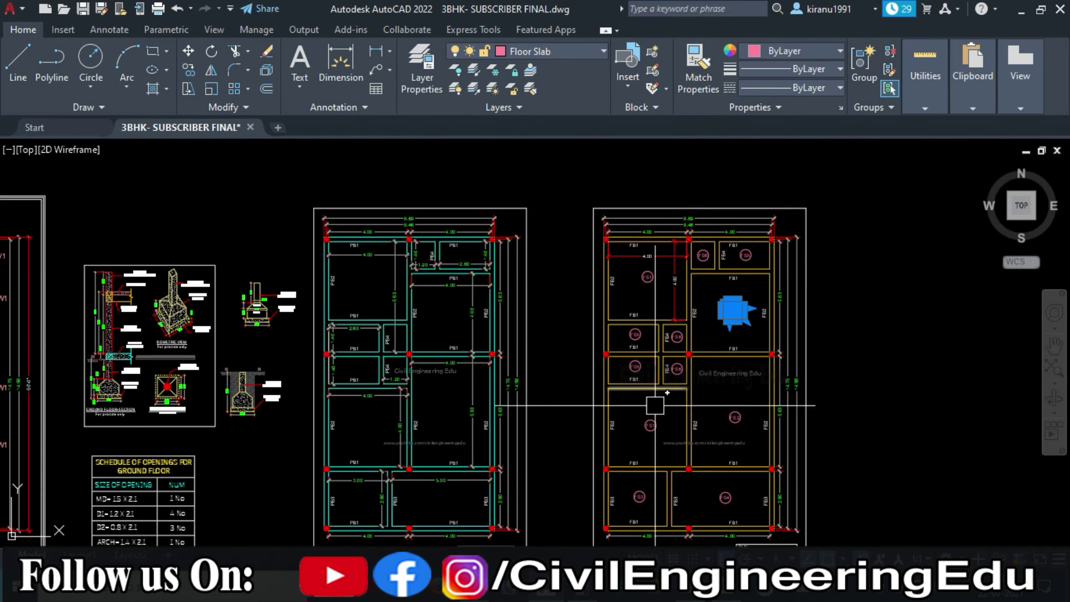
scroll(680, 449, up, 4)
key(Escape)
scroll(668, 442, down, 1)
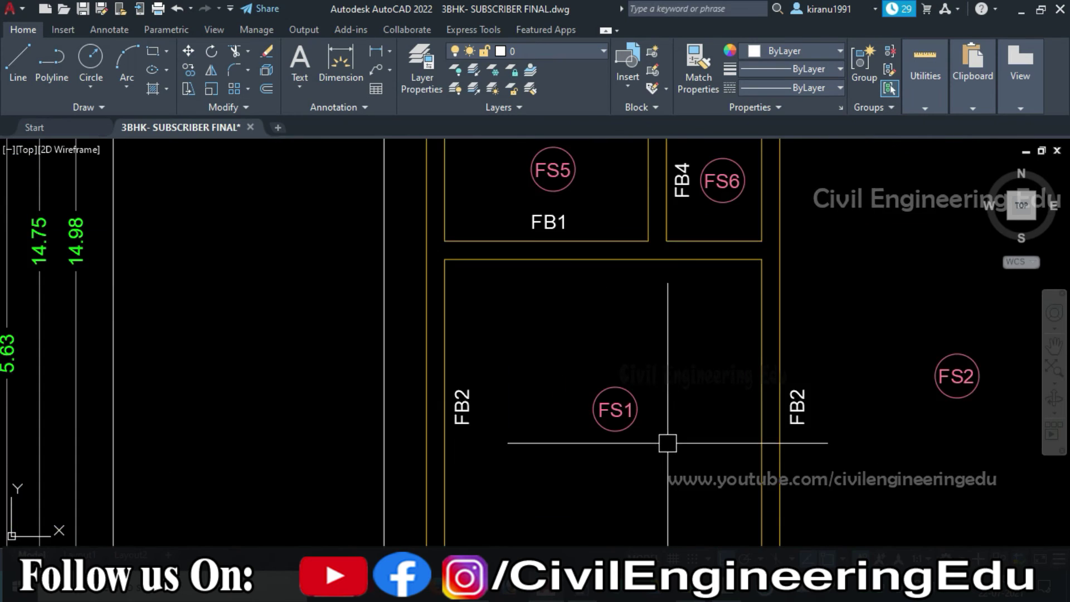
scroll(602, 317, up, 3)
scroll(619, 360, down, 4)
scroll(619, 360, up, 4)
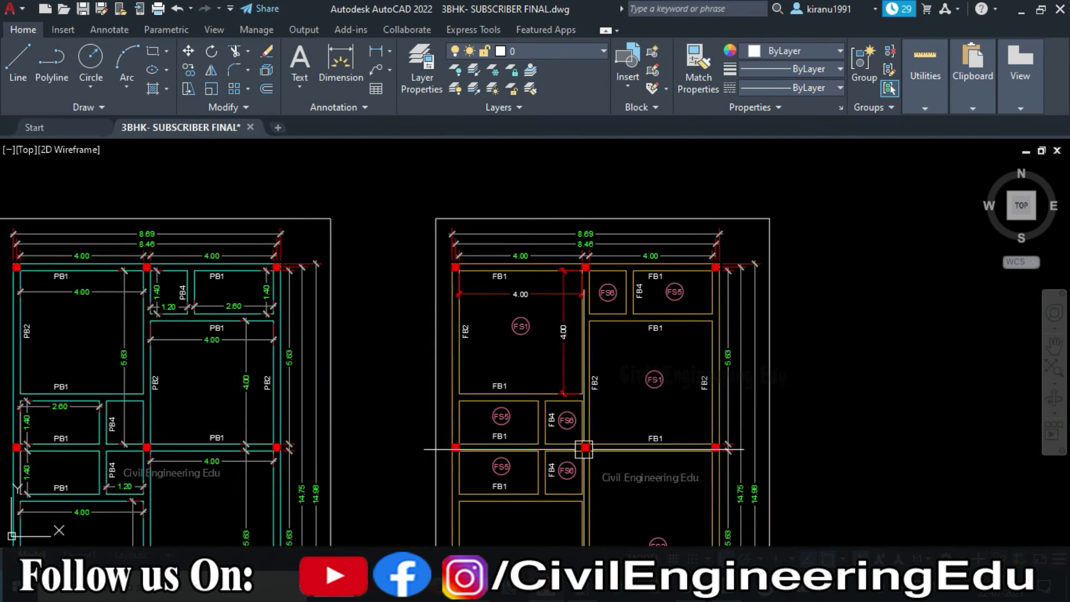
Step: Examine the horizontal and vertical dimensions of the FS1 slab panel between its surrounding FB1 and FB2 beams
drag(621, 327, 548, 321)
drag(322, 259, 273, 259)
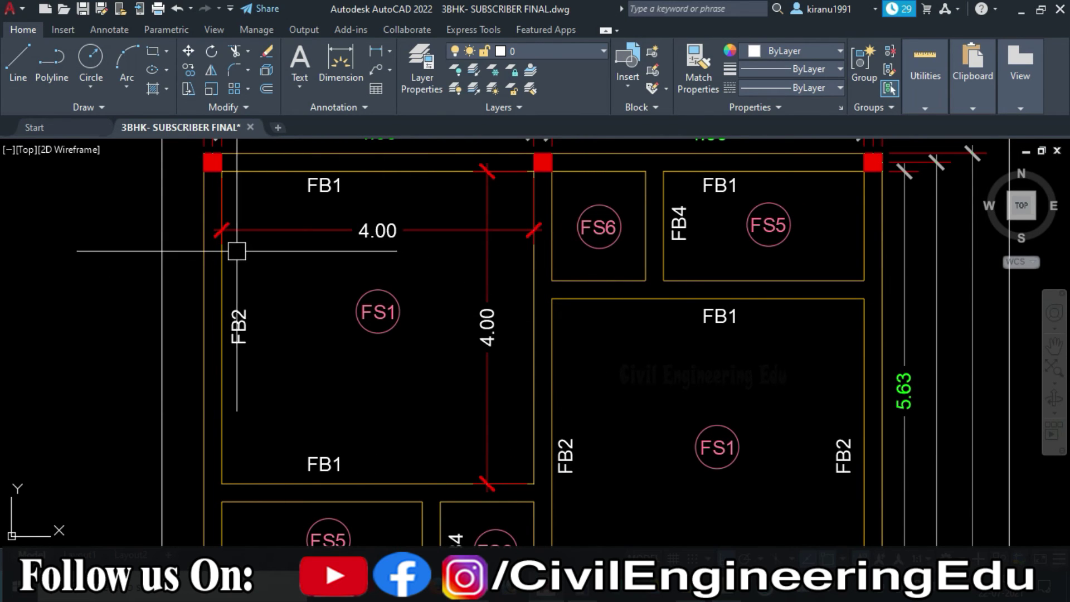
click(427, 228)
key(Escape)
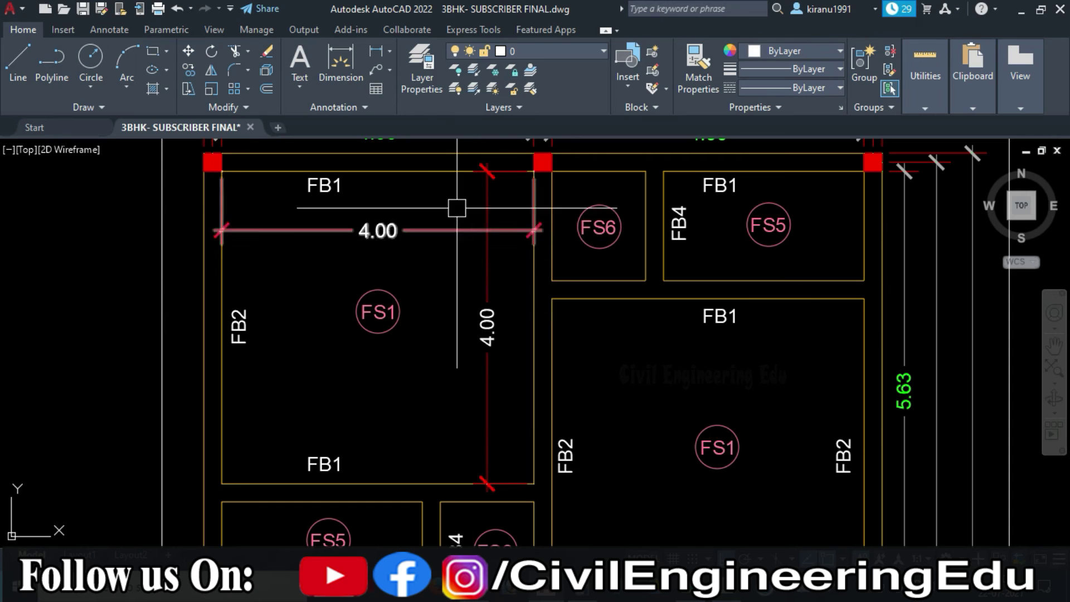
click(487, 390)
click(448, 377)
key(Escape)
mouse_move(431, 348)
mouse_down()
mouse_move(432, 333)
mouse_move(382, 350)
mouse_up()
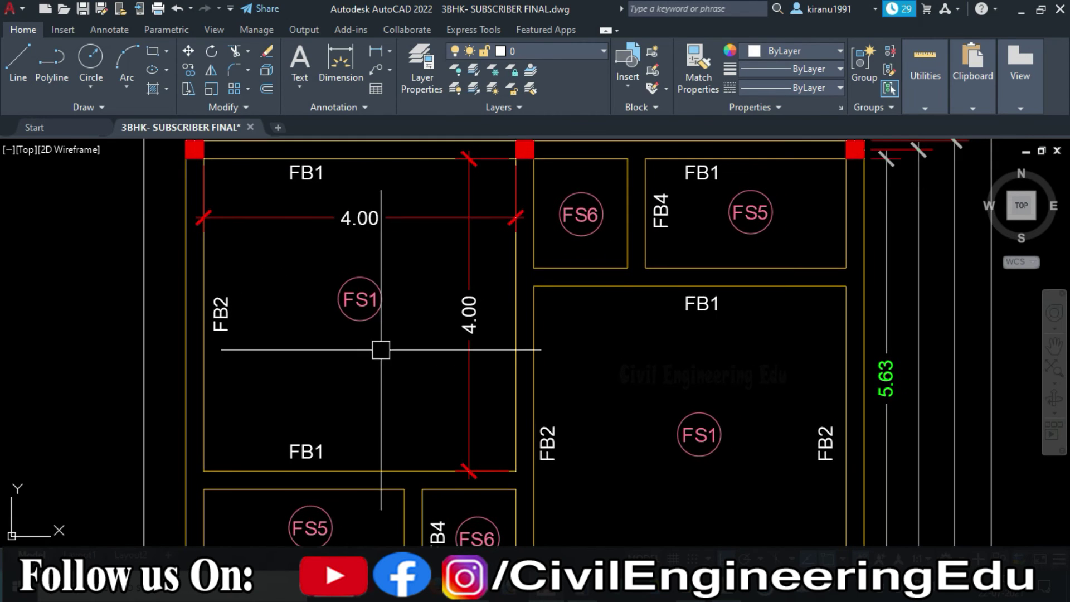
drag(405, 386, 394, 386)
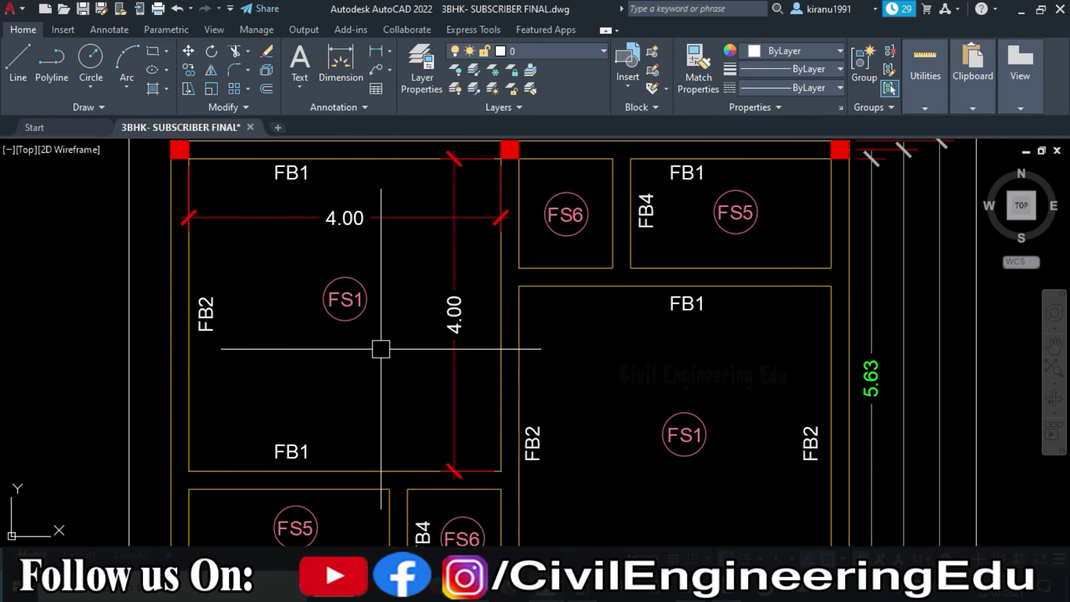
Step: Select the FS1 (4mX4m) description and number in Excel, and check that number against the FS1 panels in AutoCAD
key(alt+Tab)
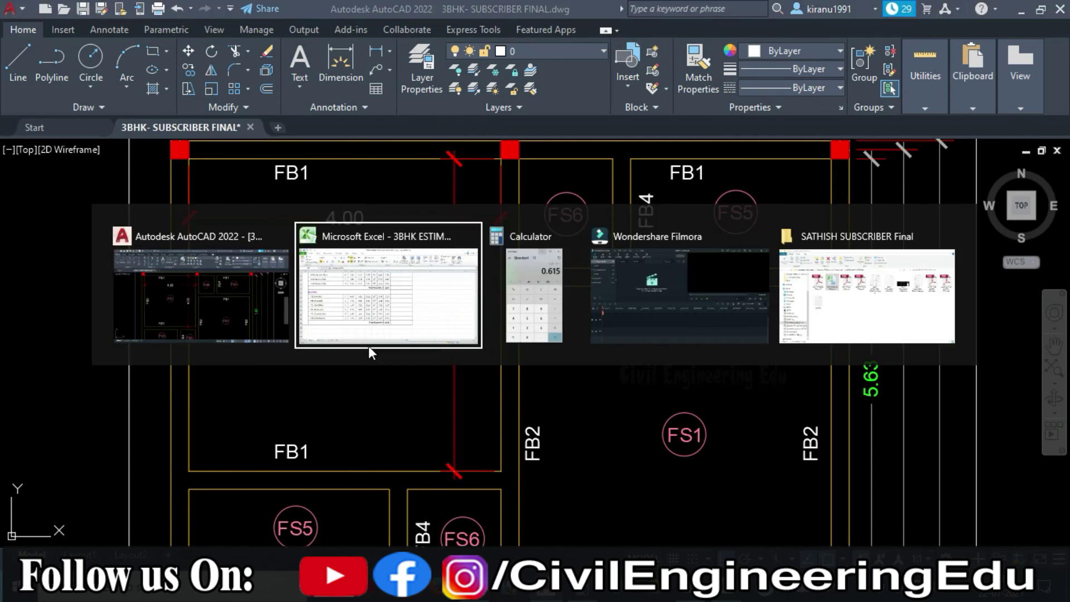
click(216, 297)
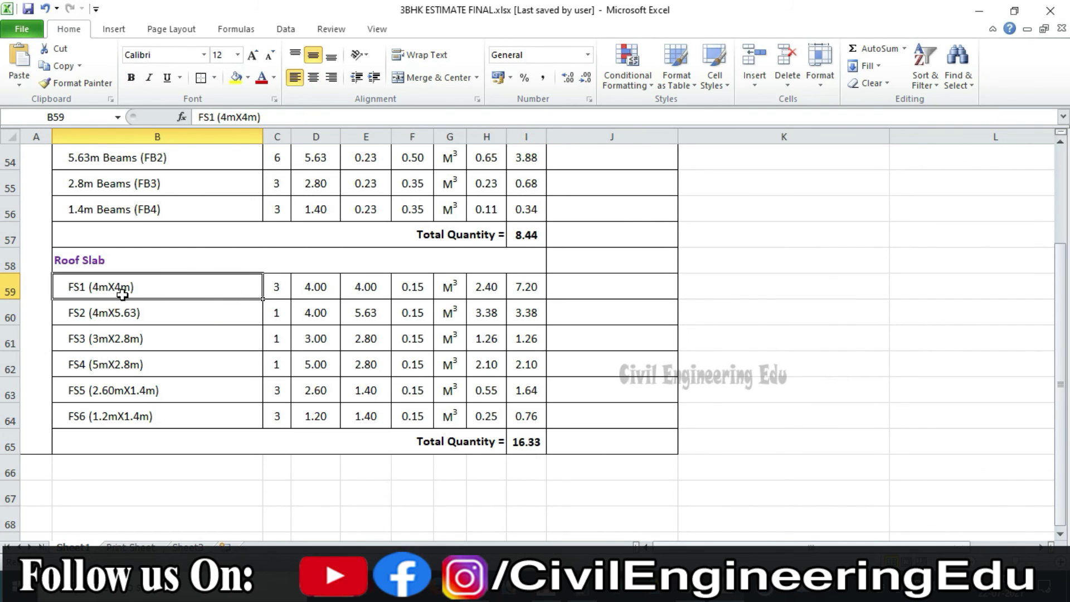
click(279, 289)
key(alt+Tab)
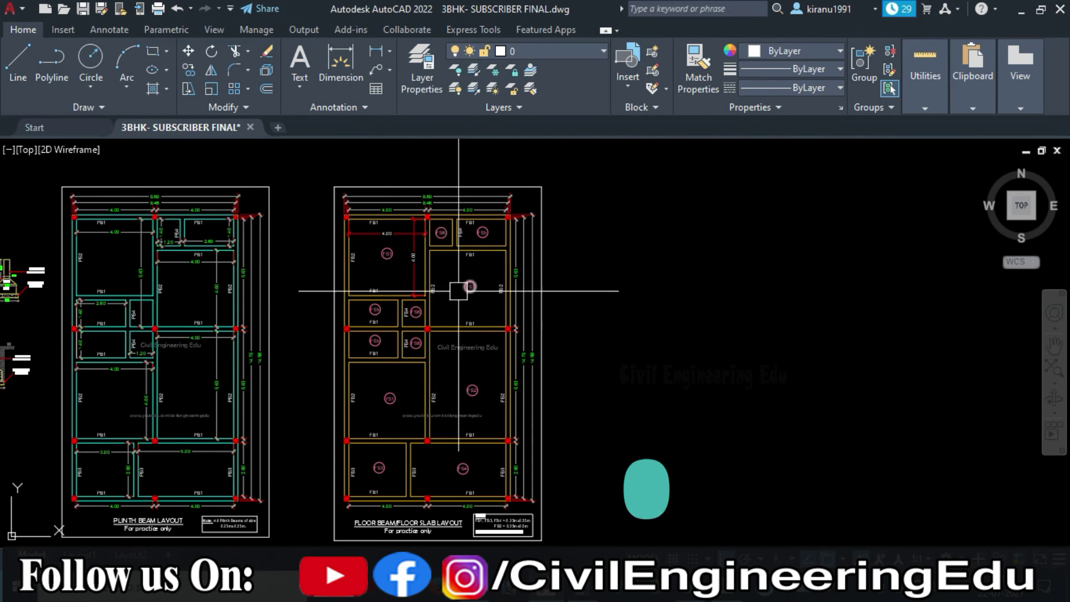
scroll(473, 283, up, 2)
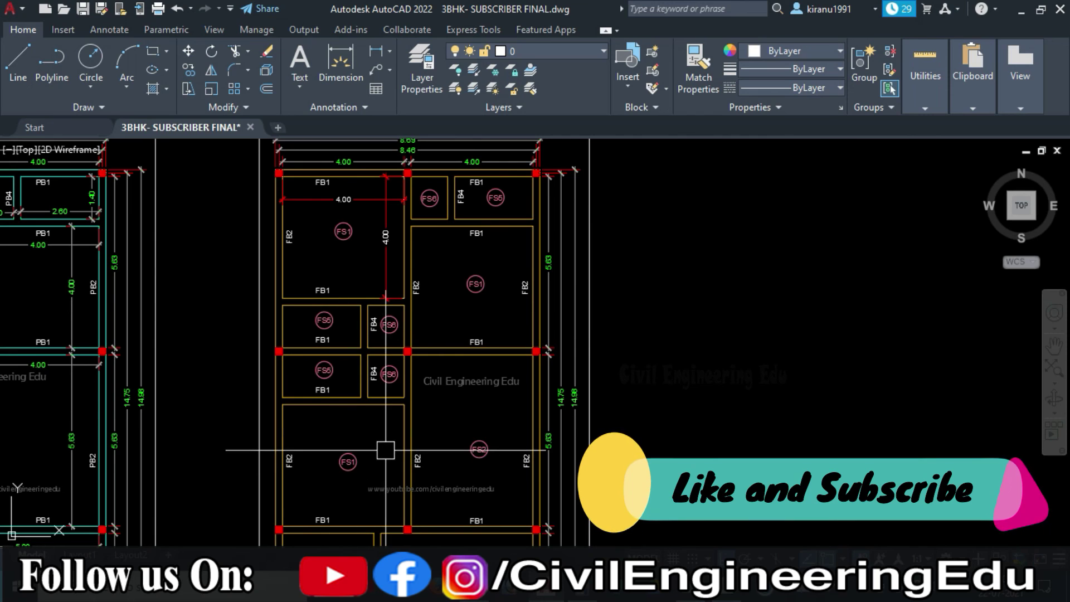
Step: Switch to Excel and review the length, breadth, depth, unit quantity, number and total of the FS1 (4mX4m) row
key(alt+Tab)
click(314, 285)
click(375, 286)
click(425, 289)
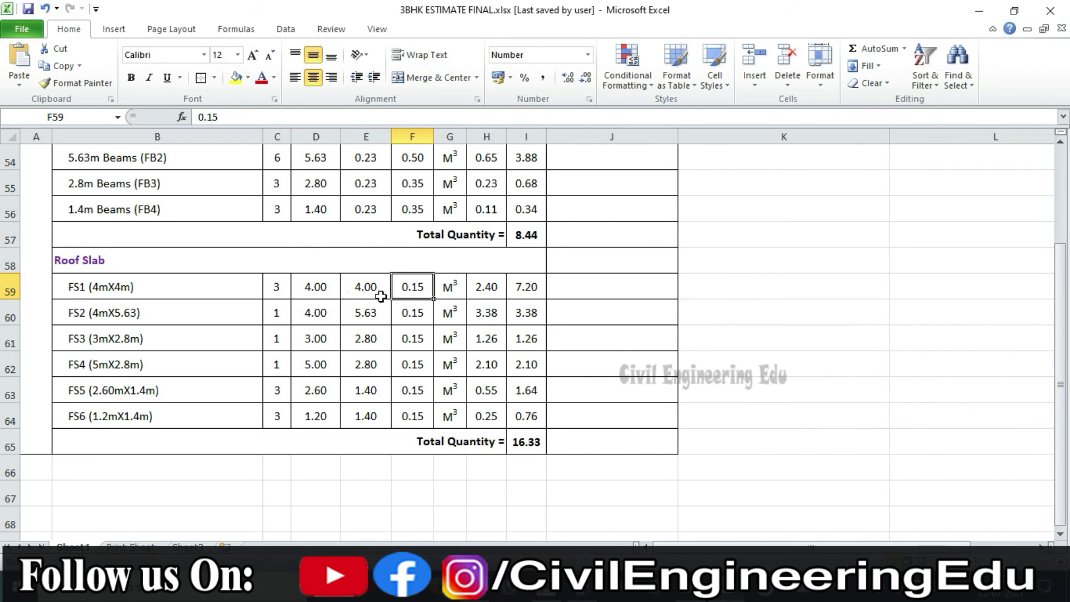
click(482, 285)
click(275, 285)
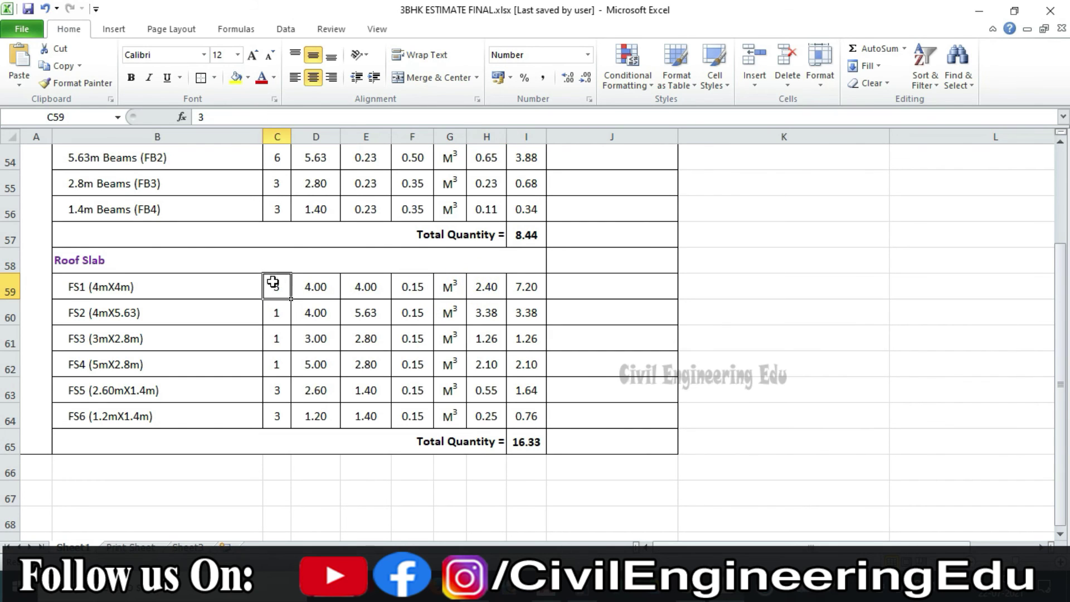
click(527, 287)
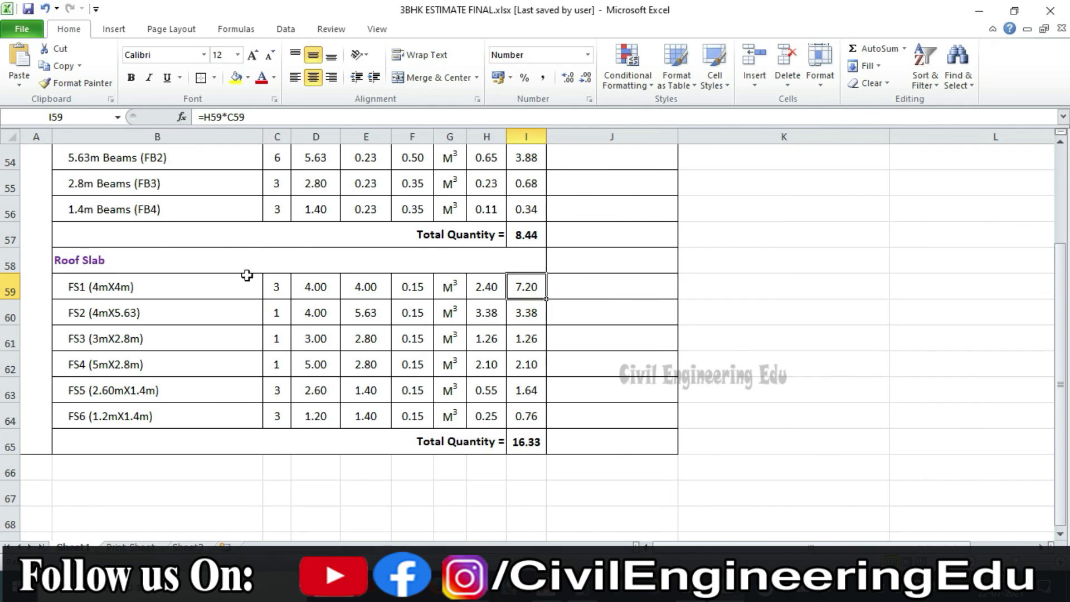
Step: Select the FS2 (4mX5.63) description in Excel, then switch to AutoCAD and examine the FS2 panel in the floor slab layout
click(167, 313)
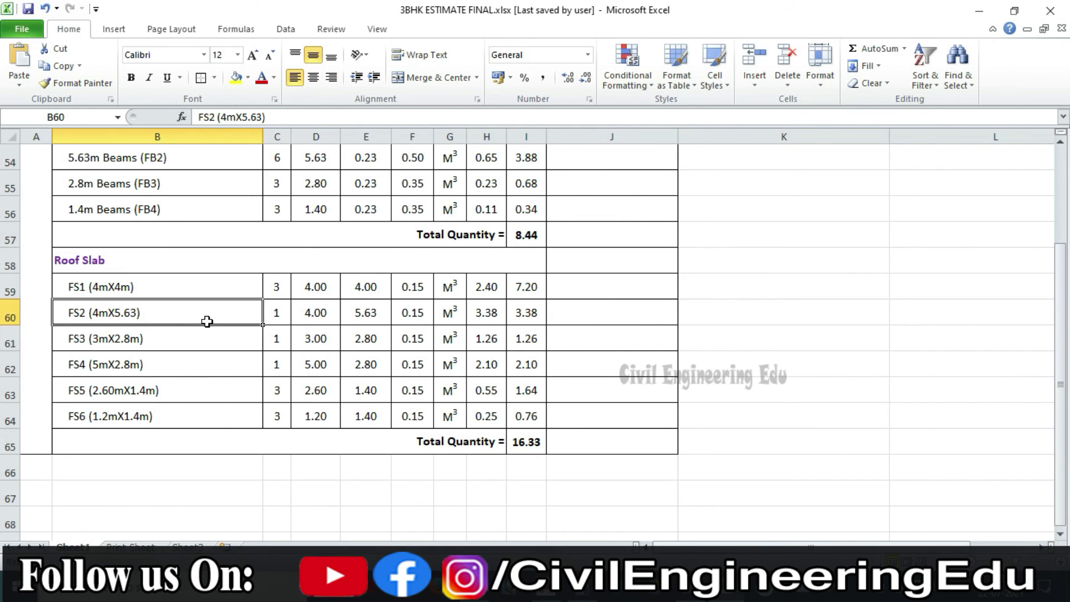
key(alt+Tab)
scroll(502, 462, up, 3)
mouse_move(502, 462)
mouse_down()
mouse_move(518, 387)
mouse_move(504, 408)
mouse_up()
scroll(521, 386, down, 2)
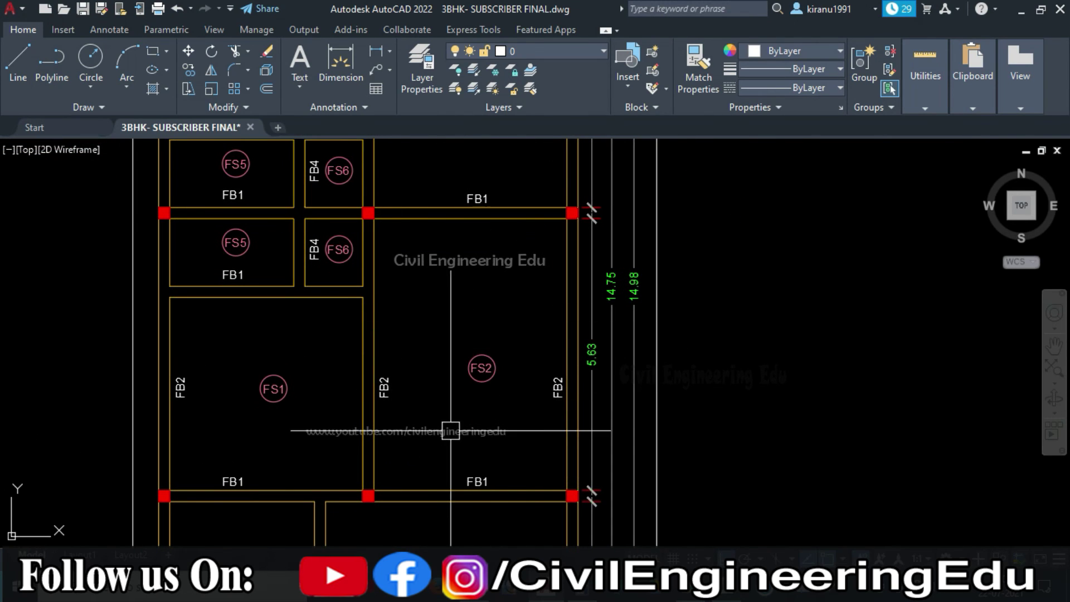
drag(451, 431, 445, 431)
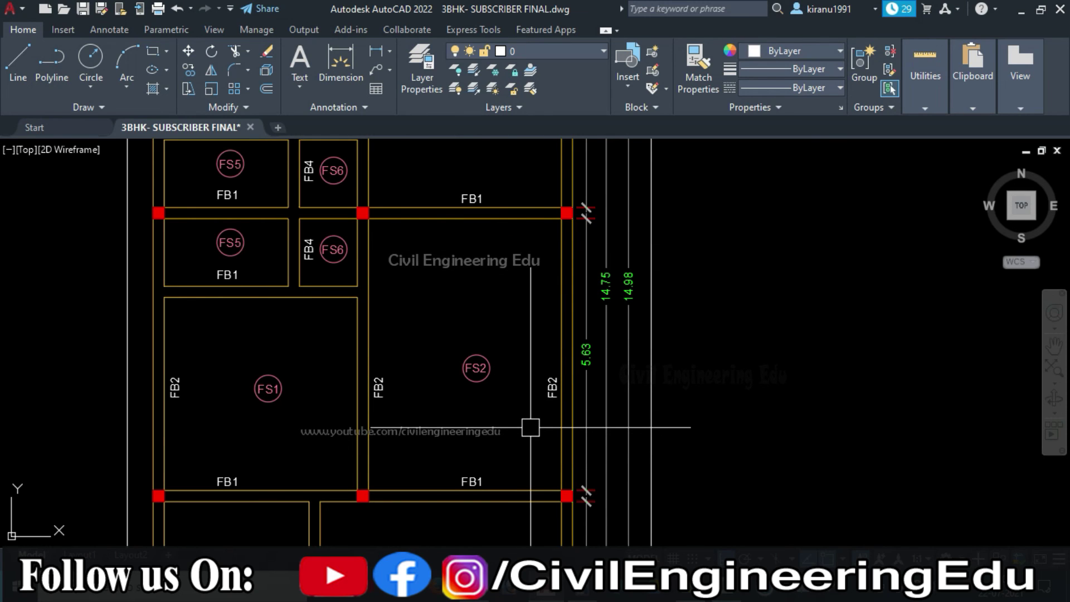
Step: Place a horizontal linear dimension across the inside width of the FS2 slab panel, just below its upper FB1 beam
text(dli)
key(Return)
key(Return)
click(527, 222)
click(524, 234)
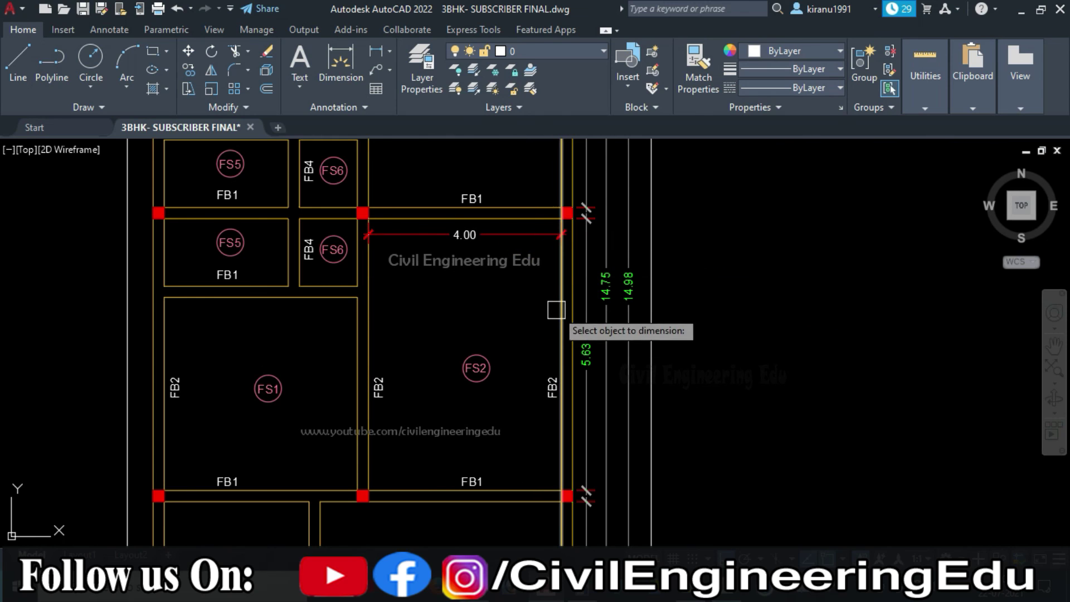
Step: Place a vertical linear dimension between the upper and lower FB1 beams of the FS2 slab panel
key(Escape)
key(Return)
click(523, 219)
click(524, 493)
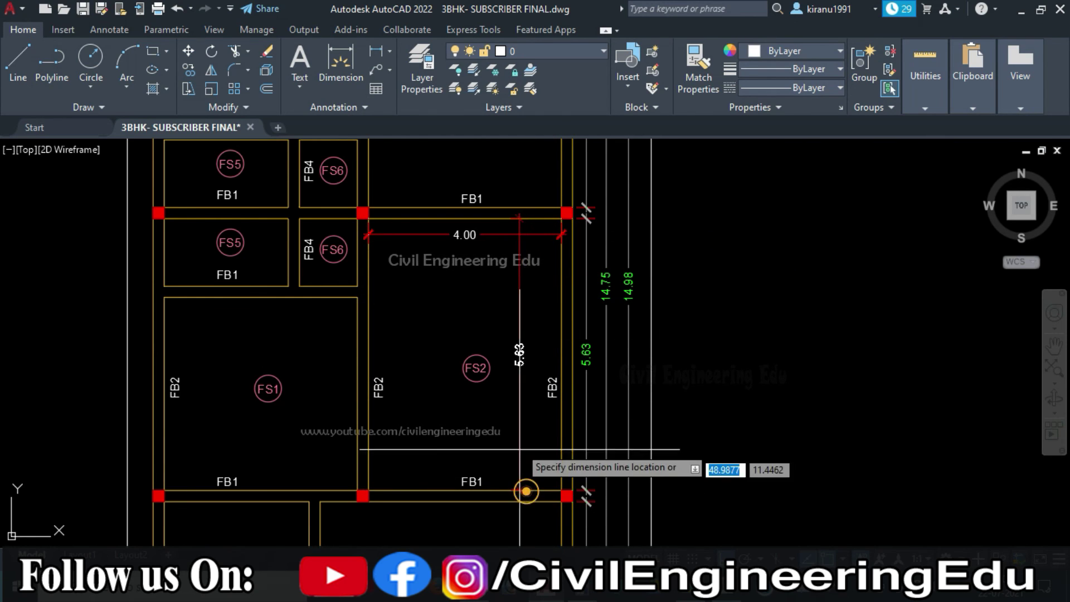
click(521, 418)
scroll(482, 285, up, 2)
scroll(504, 379, down, 2)
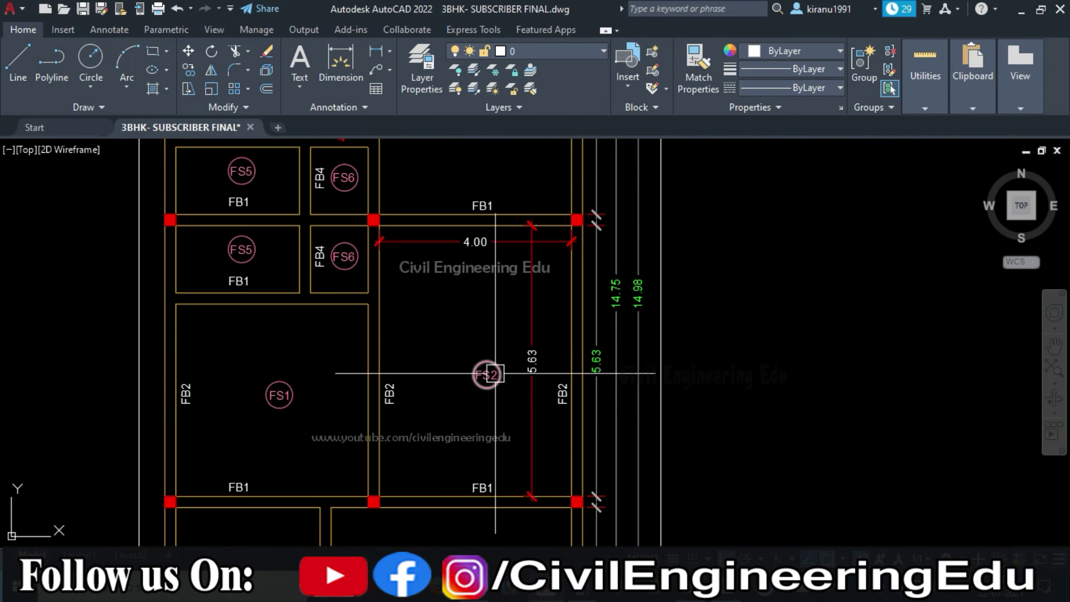
scroll(496, 390, up, 3)
scroll(463, 374, down, 3)
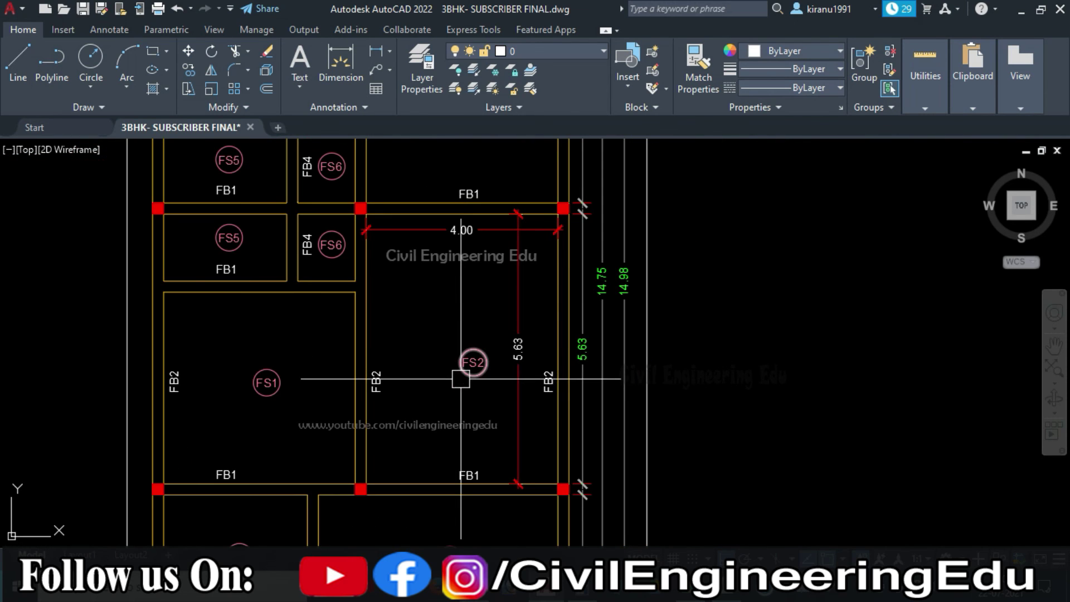
Step: Switch to Excel and review the length, breadth, depth, unit quantity, number and total of the FS2 (4mX5.63) row
key(alt+Tab)
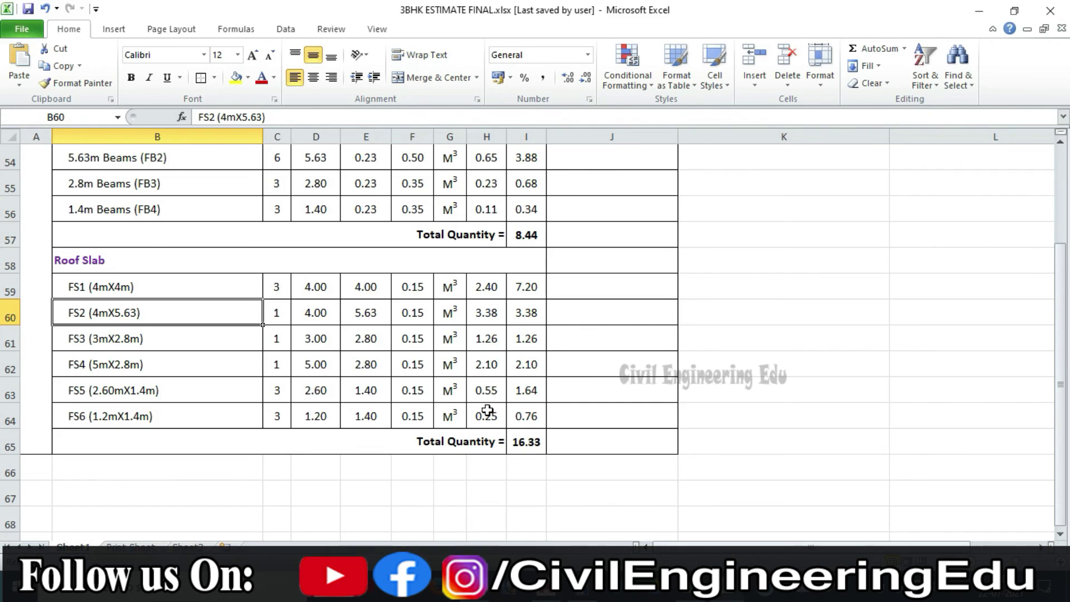
click(326, 310)
click(366, 310)
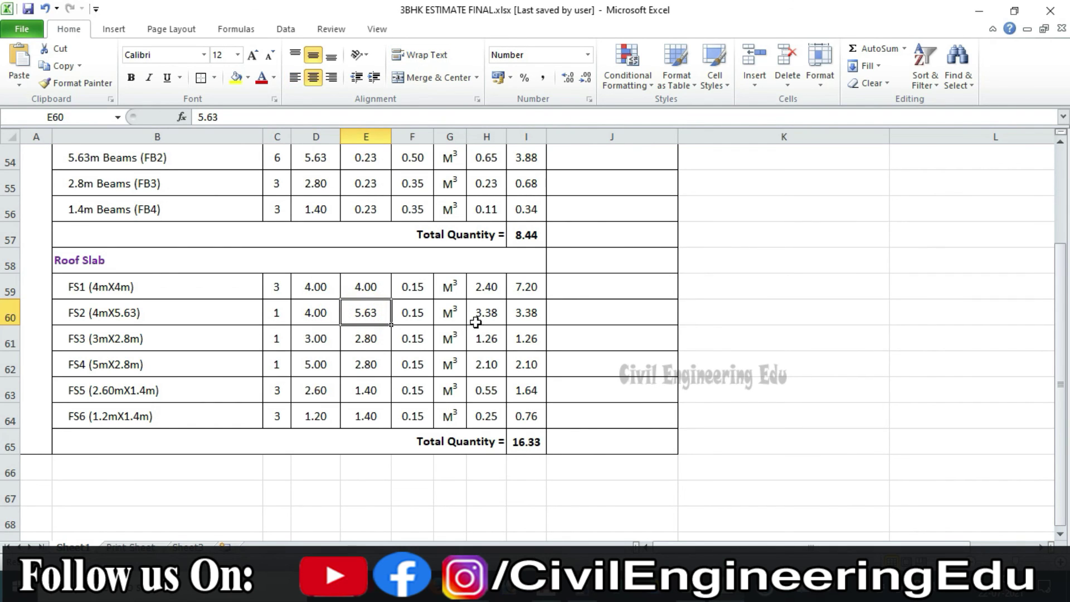
click(332, 310)
click(366, 312)
click(412, 312)
click(486, 313)
click(282, 312)
click(526, 313)
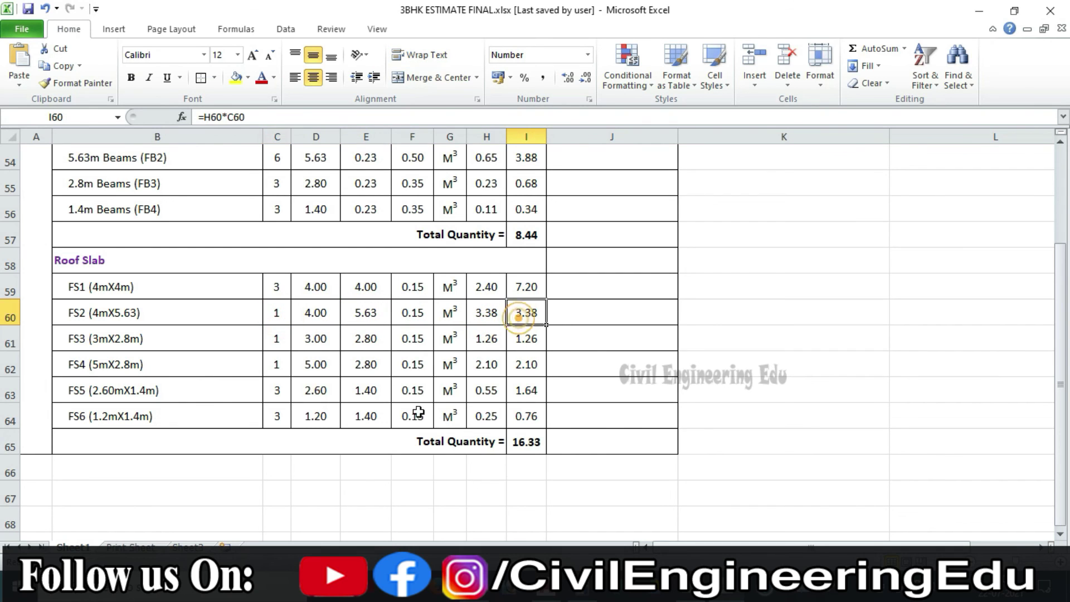
Step: Go through the FS3, FS4, FS5 and FS6 roof slab descriptions one by one, then highlight the whole FS1 to FS6 list
click(168, 337)
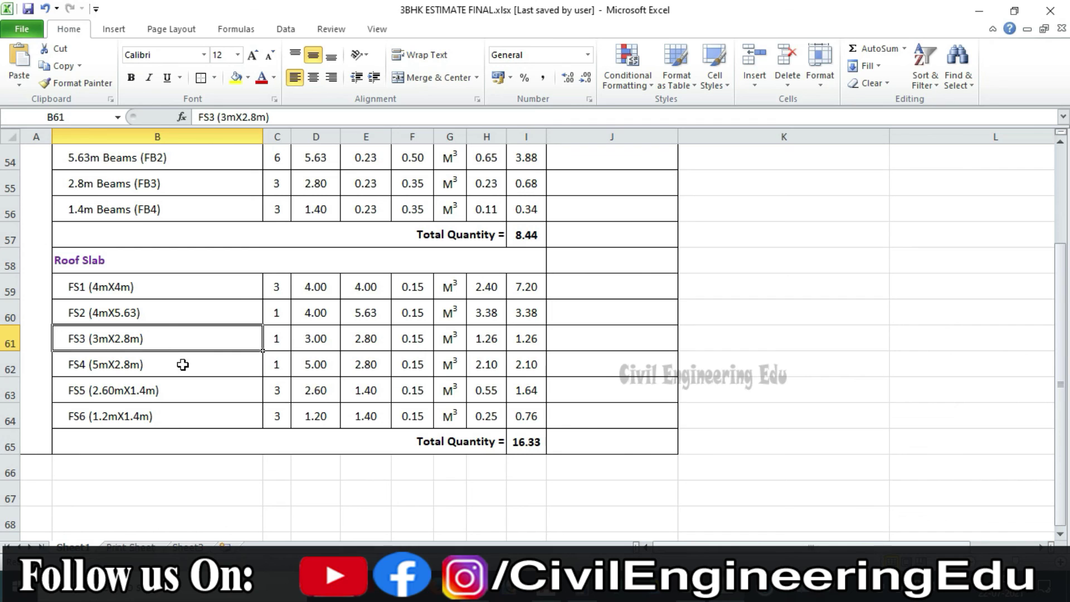
click(165, 369)
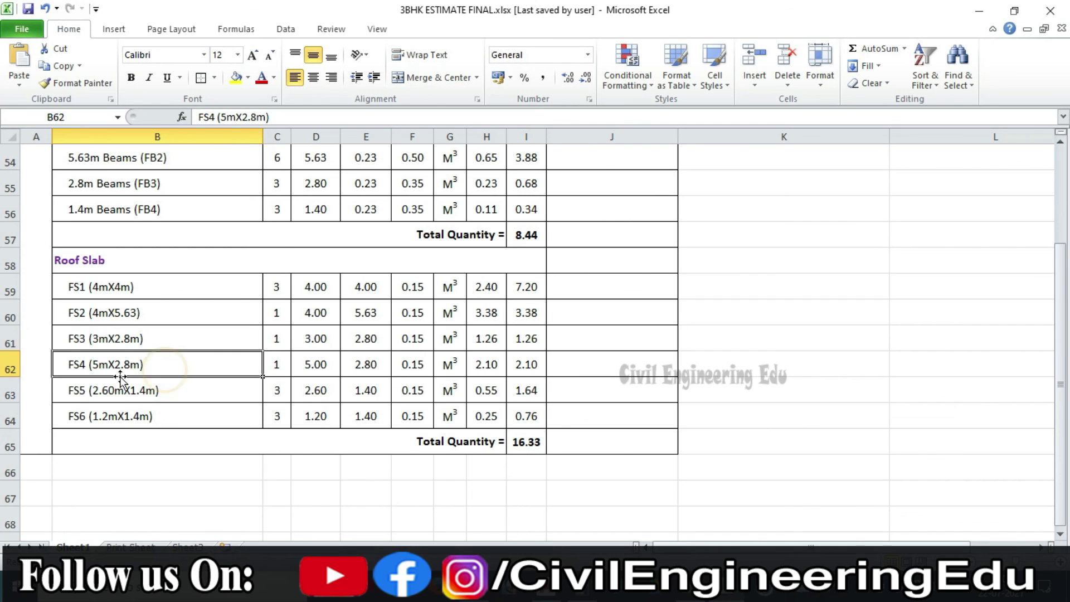
click(153, 394)
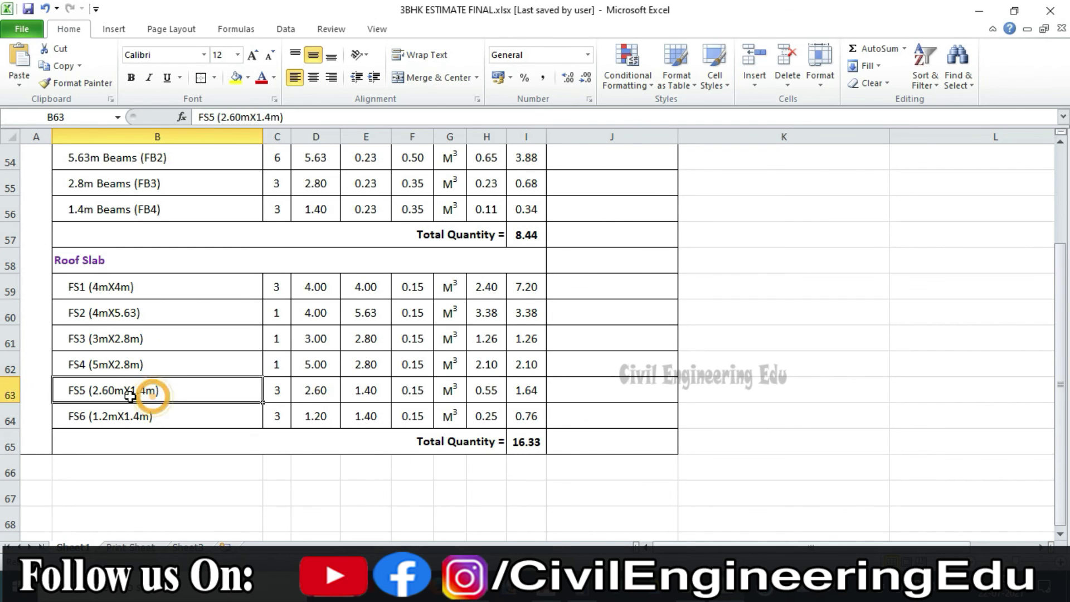
click(156, 416)
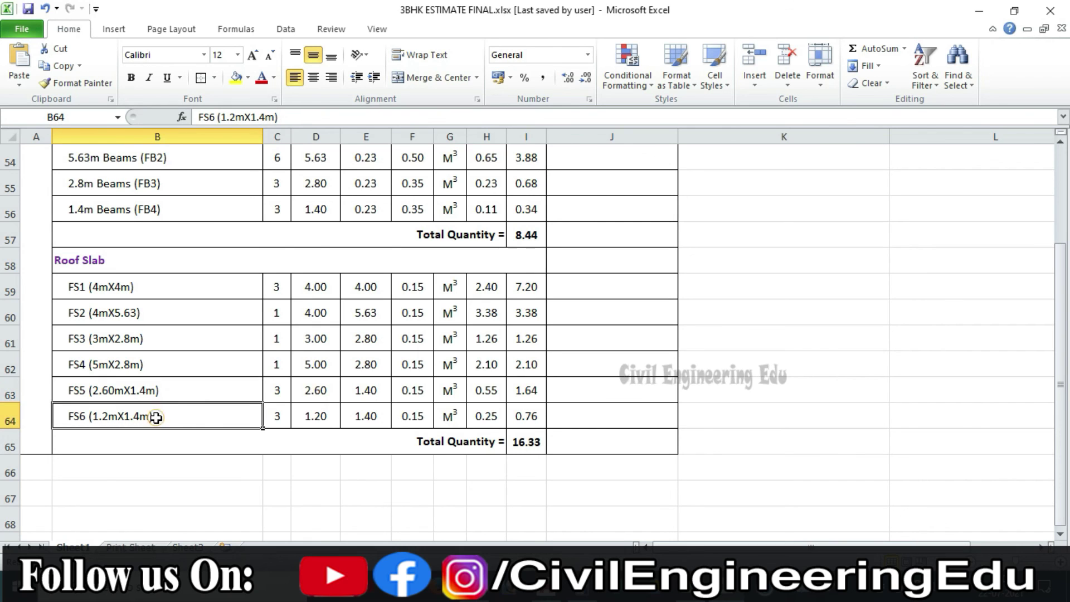
drag(171, 287, 178, 413)
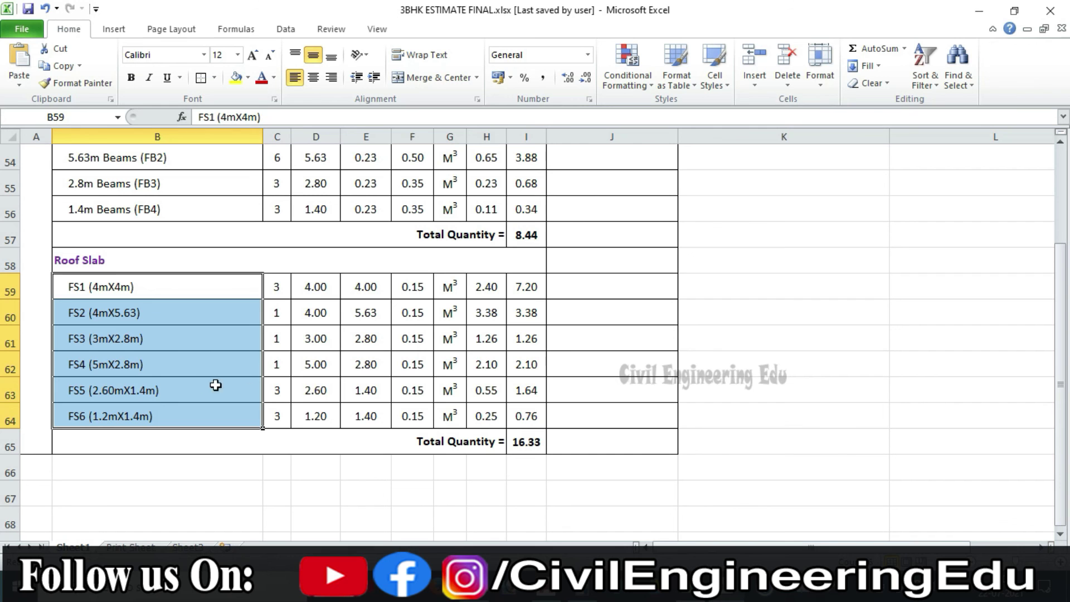
click(317, 460)
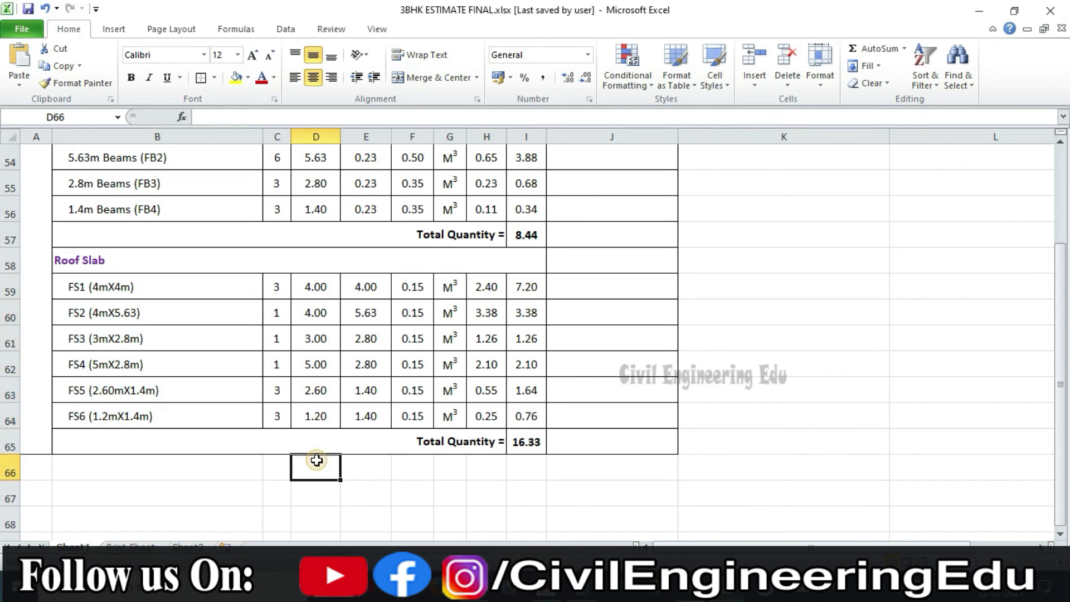
Step: Review the whole R.C.C. estimate from the footings through columns and beams to the roof slab, ending at the sheet's title
scroll(312, 468, up, 6)
scroll(278, 373, down, 2)
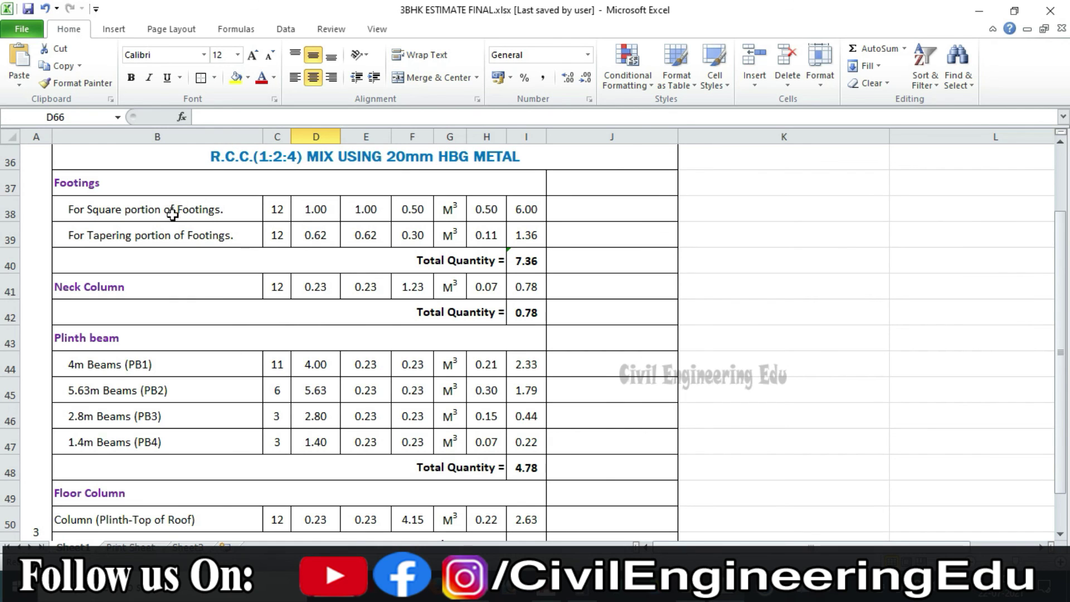
scroll(194, 279, down, 3)
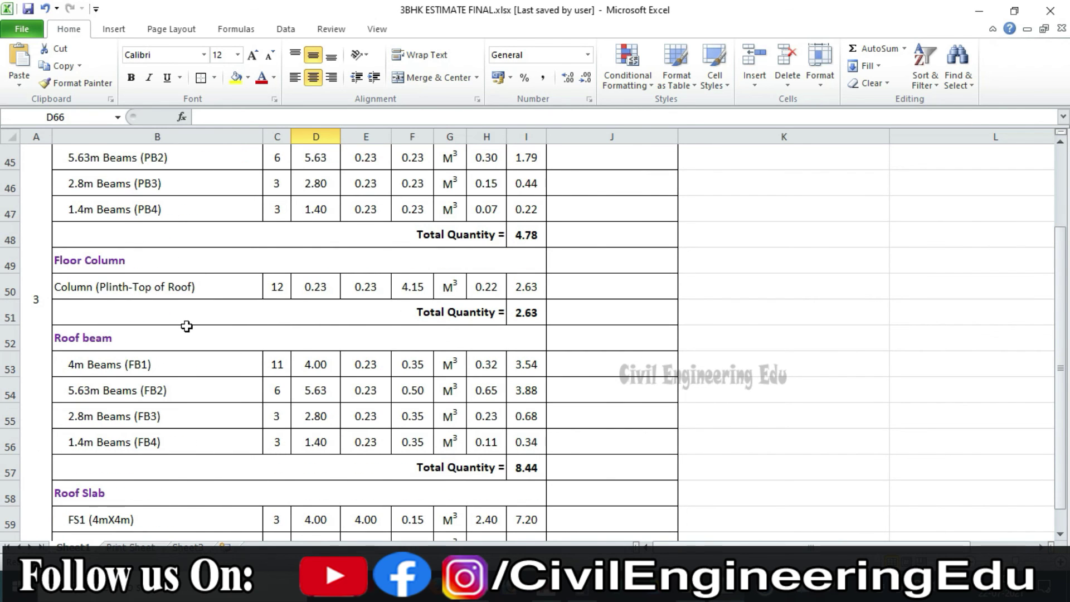
scroll(249, 336, down, 1)
scroll(164, 438, up, 5)
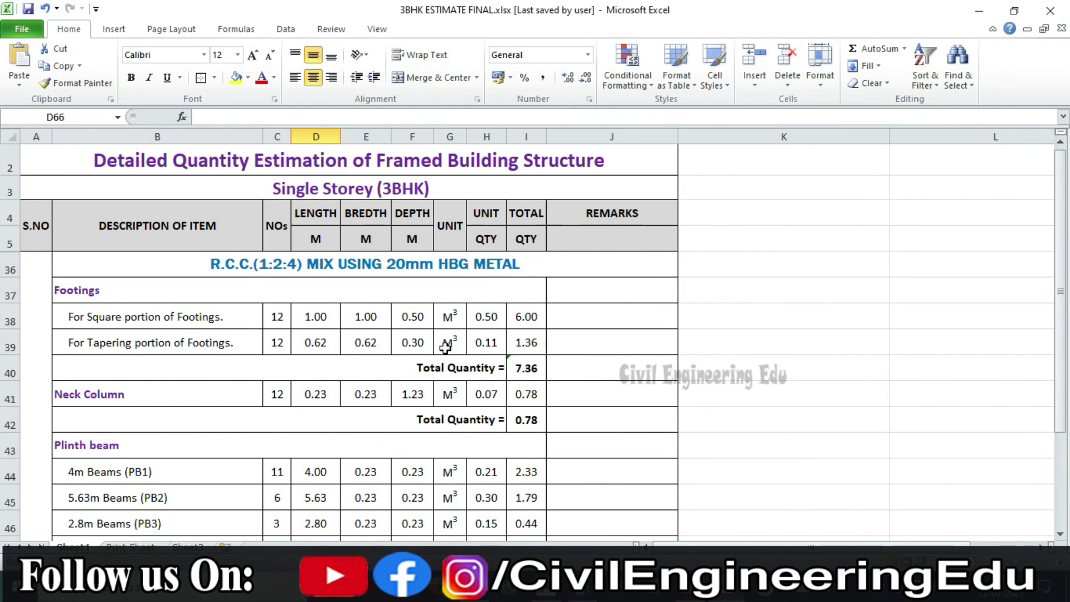
scroll(451, 362, up, 1)
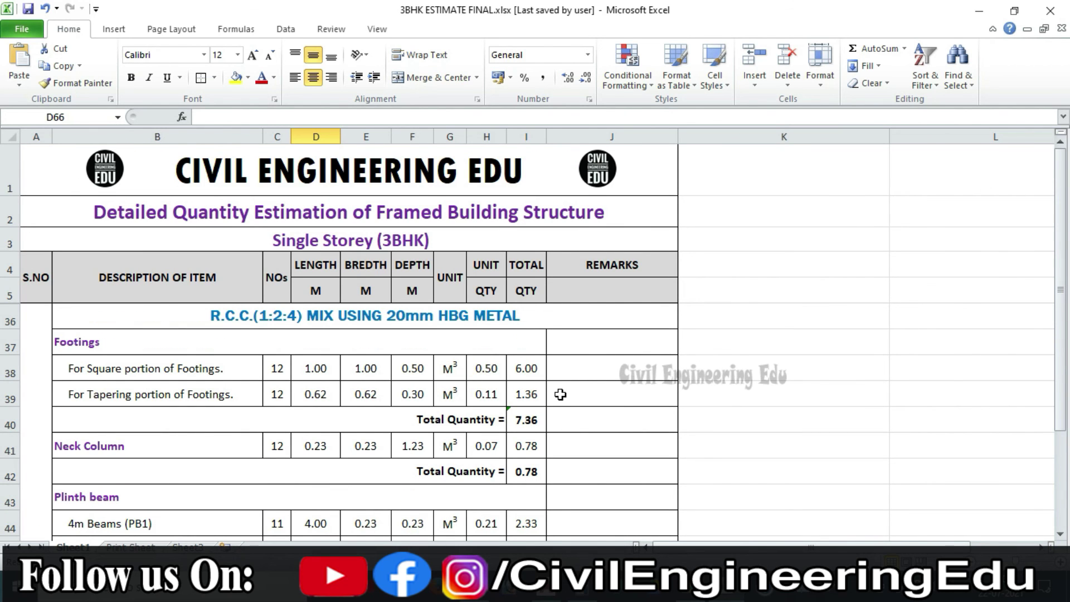